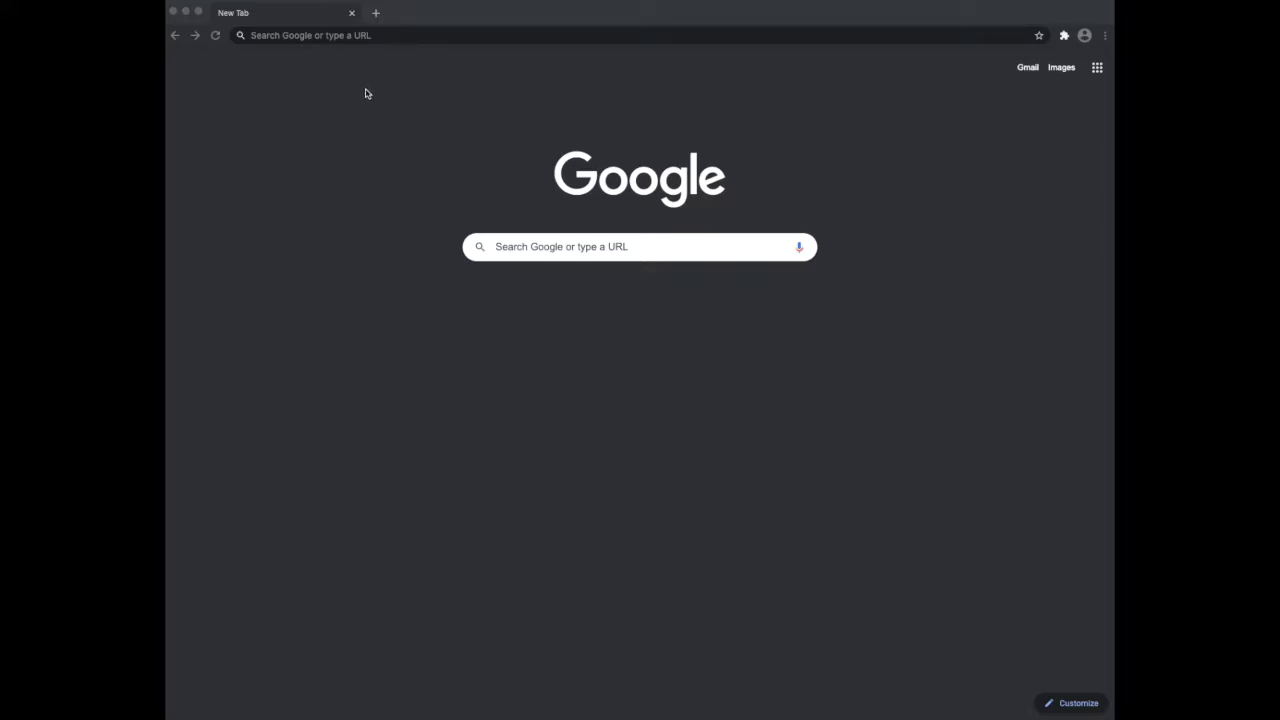
Go to covidvax.alaska.gov in Chrome
{"action": "left_click", "coordinate": [375, 37]}
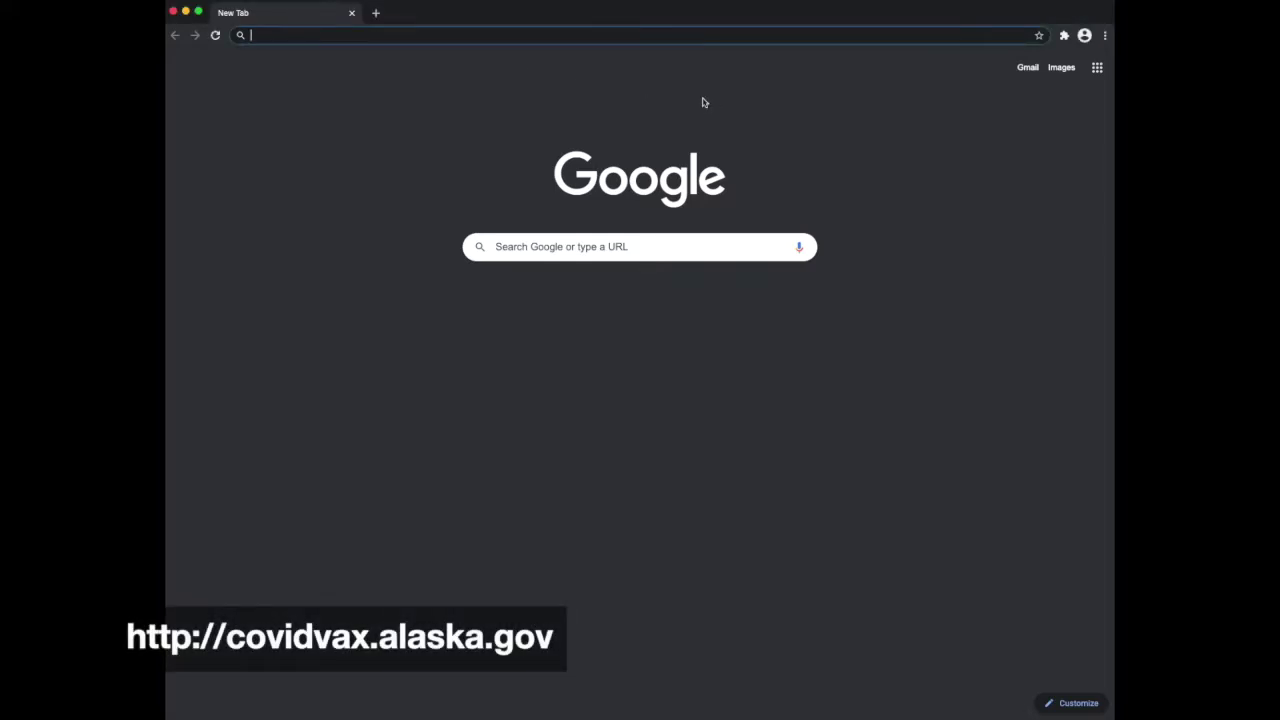
{"action": "type", "text": "covidvax.a"}
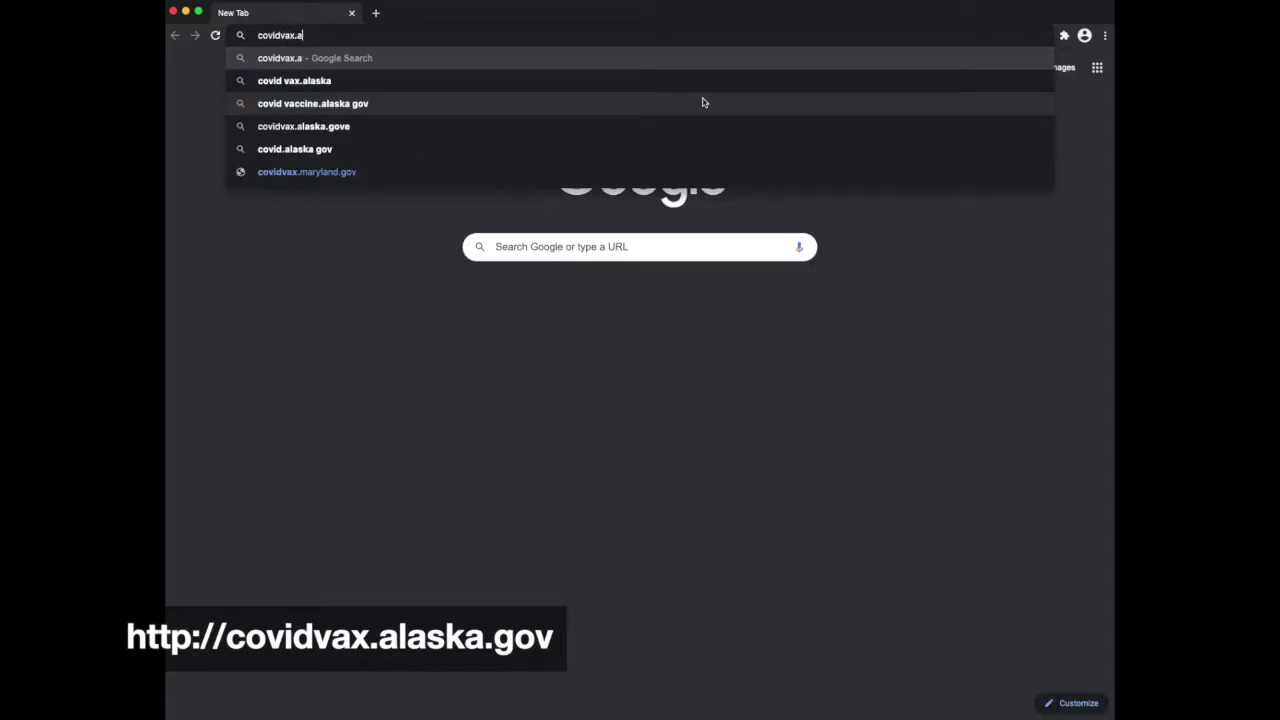
{"action": "type", "text": "laska.go"}
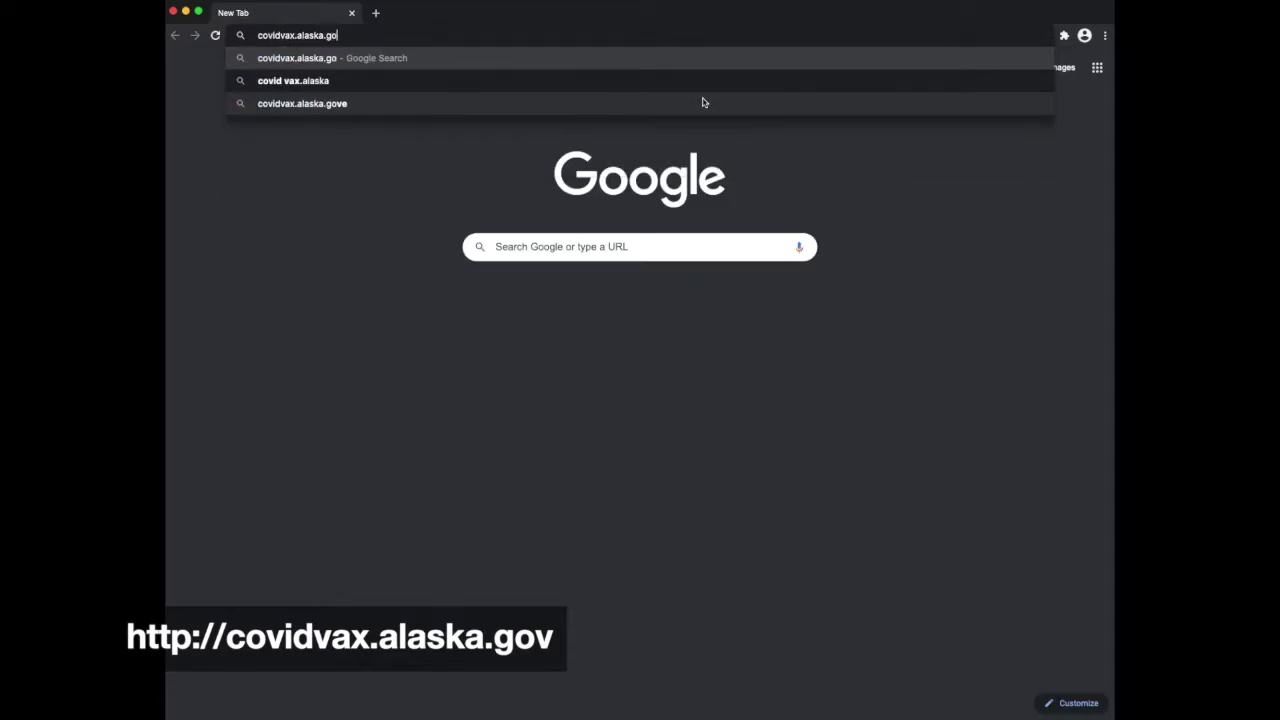
{"action": "type", "text": "v"}
{"action": "key", "text": "Return"}
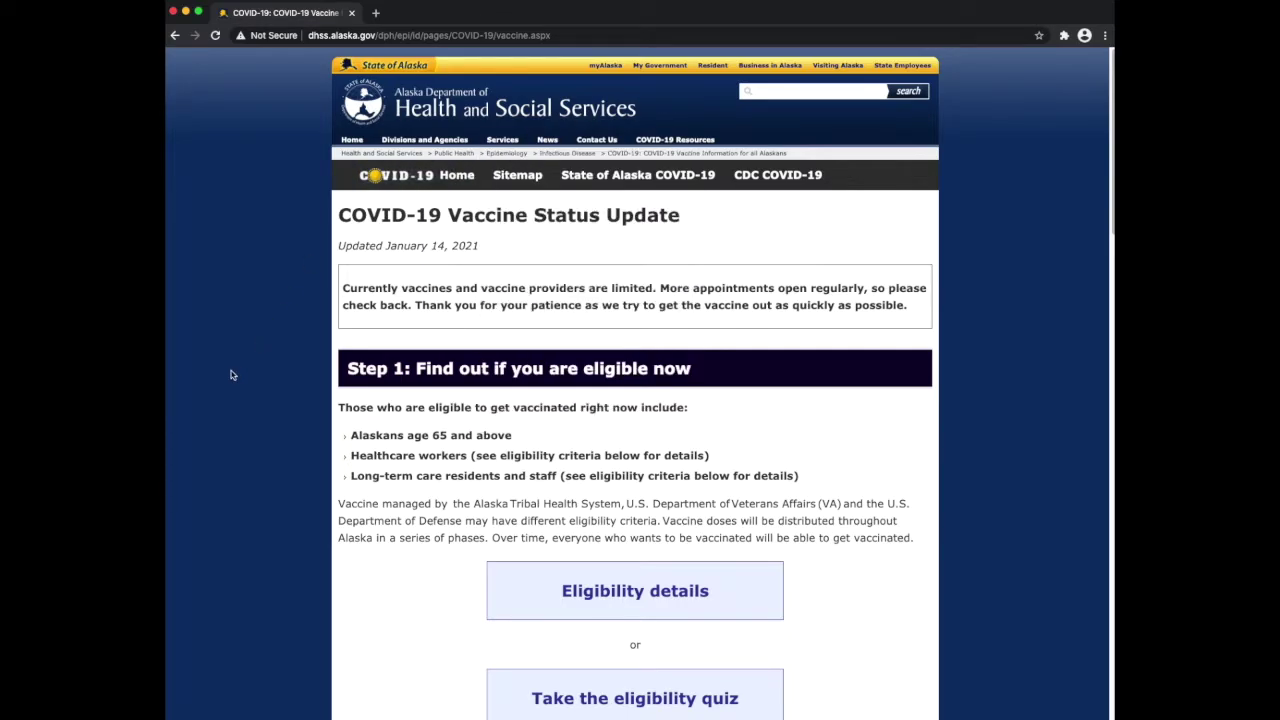
Open the vaccine provider List under Step 2: Schedule your appointment
{"action": "scroll", "coordinate": [231, 375], "scroll_direction": "down", "scroll_amount": 5}
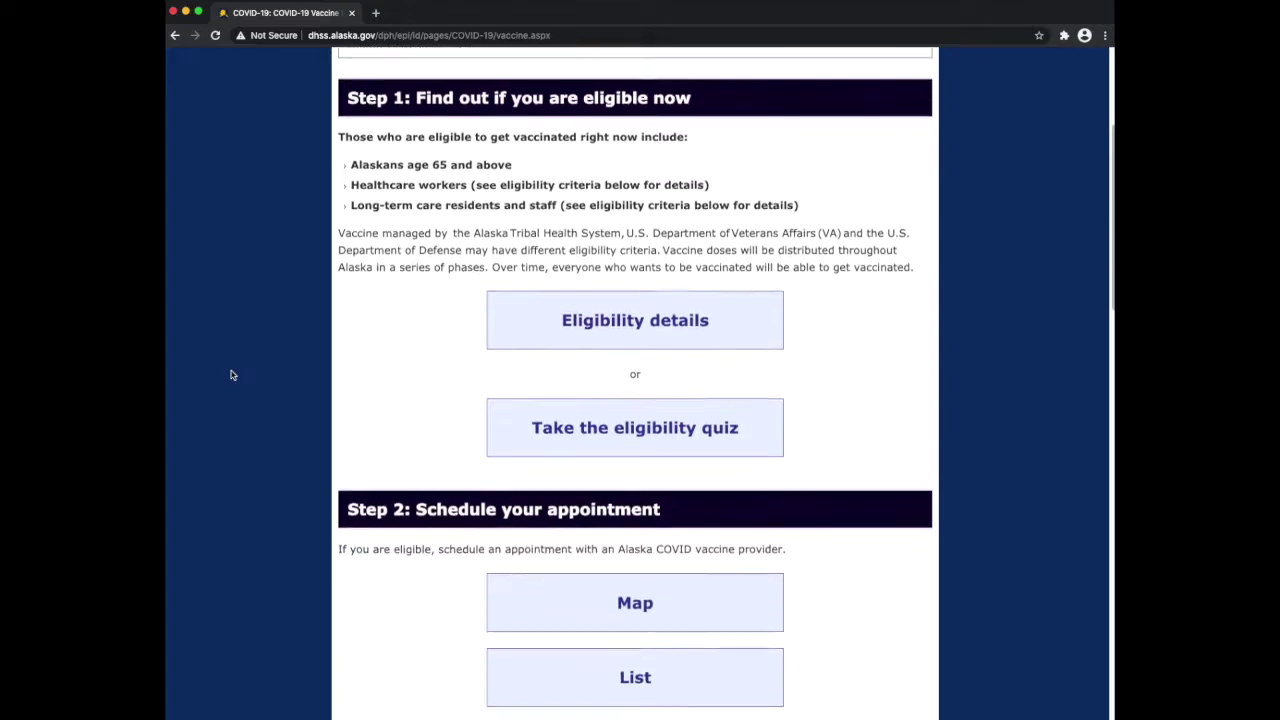
{"action": "scroll", "coordinate": [231, 375], "scroll_direction": "down", "scroll_amount": 2}
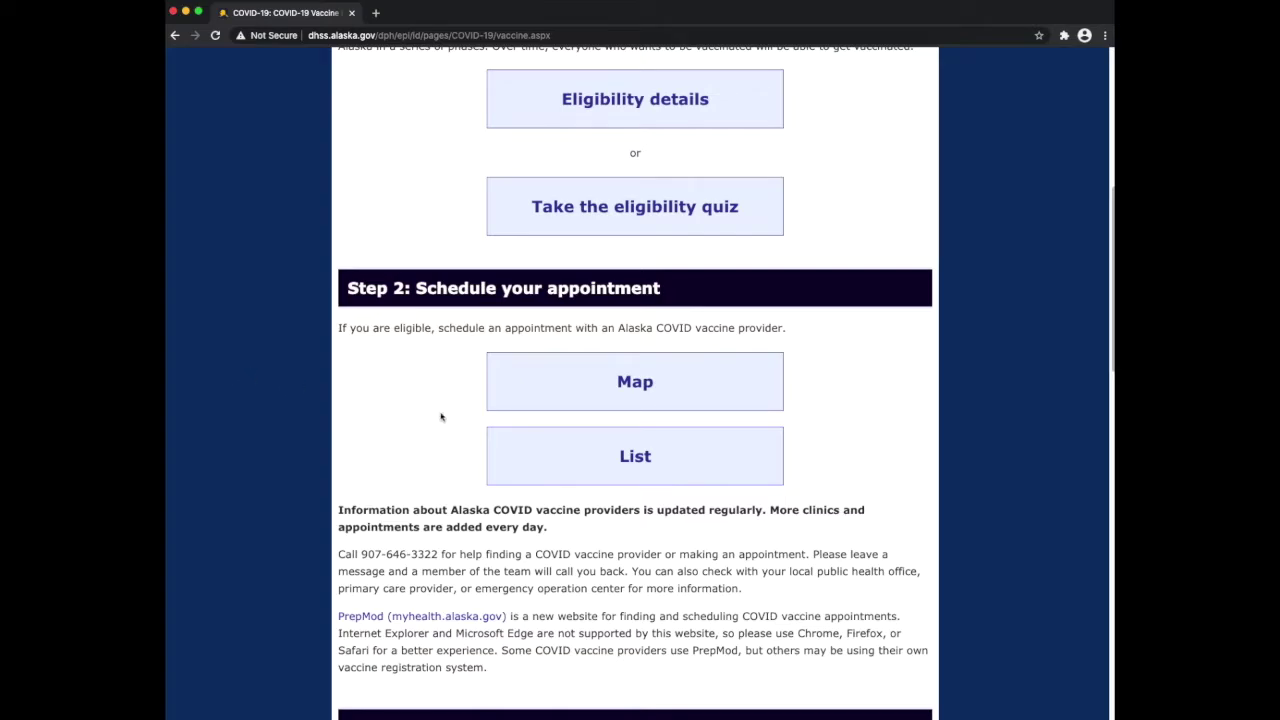
{"action": "left_click", "coordinate": [636, 459]}
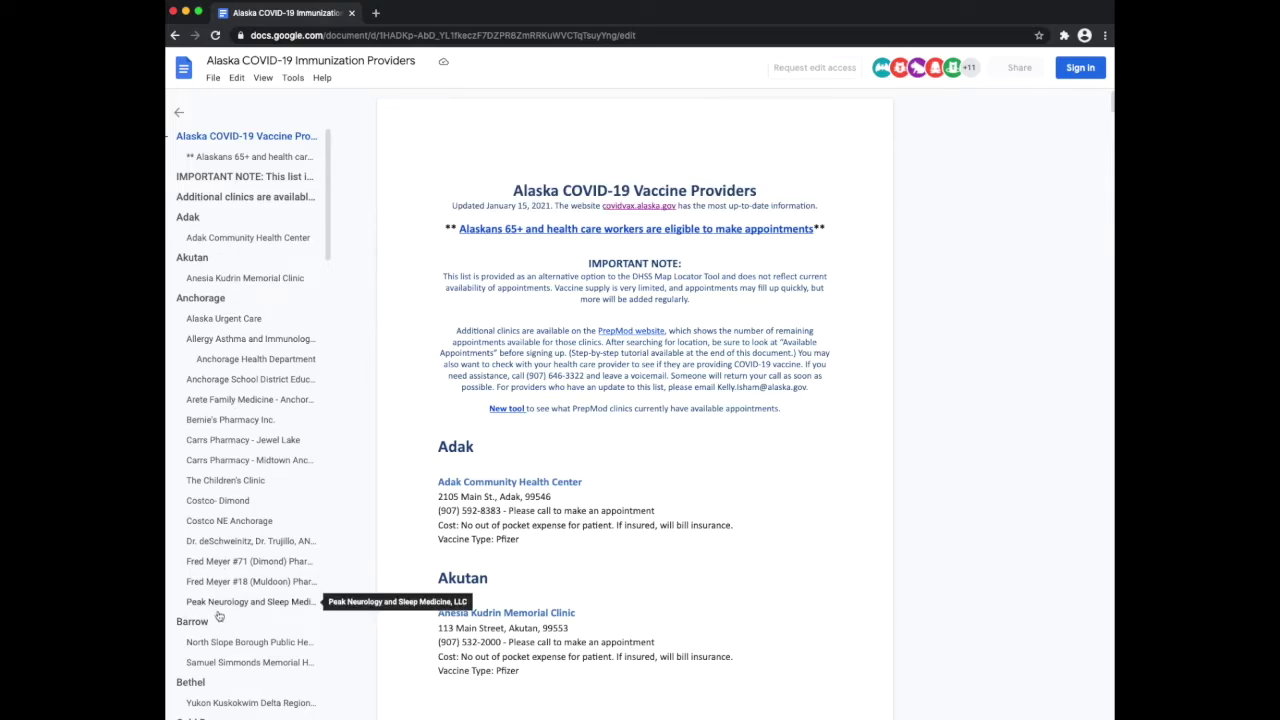
Jump to the Soldotna heading in the provider document, then go back to the DHSS page
{"action": "scroll", "coordinate": [219, 615], "scroll_direction": "down", "scroll_amount": 8}
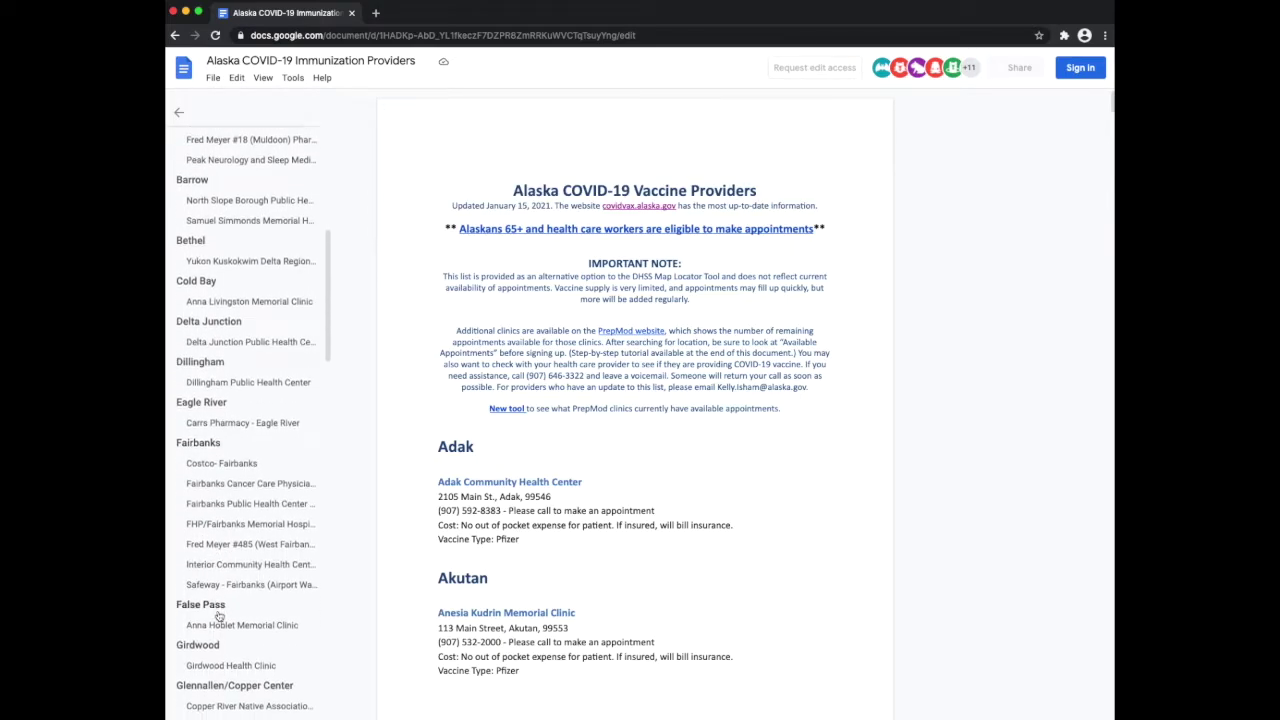
{"action": "scroll", "coordinate": [219, 615], "scroll_direction": "down", "scroll_amount": 7}
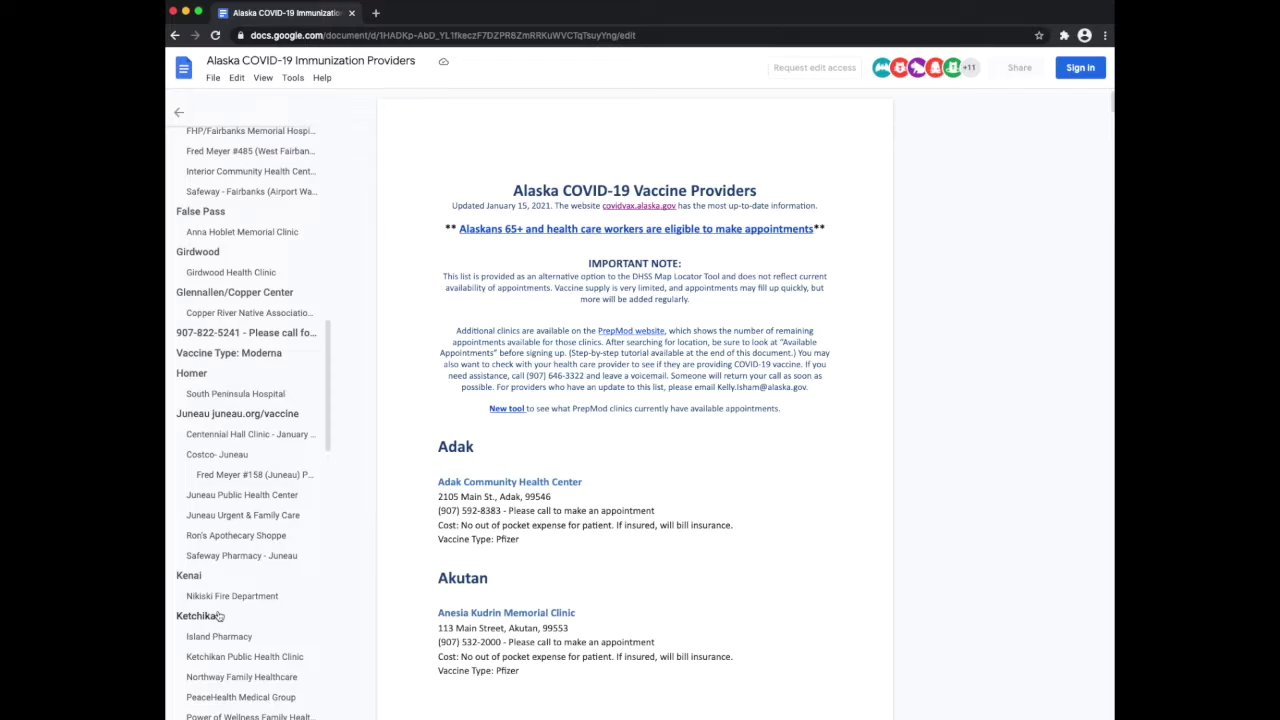
{"action": "scroll", "coordinate": [219, 615], "scroll_direction": "down", "scroll_amount": 8}
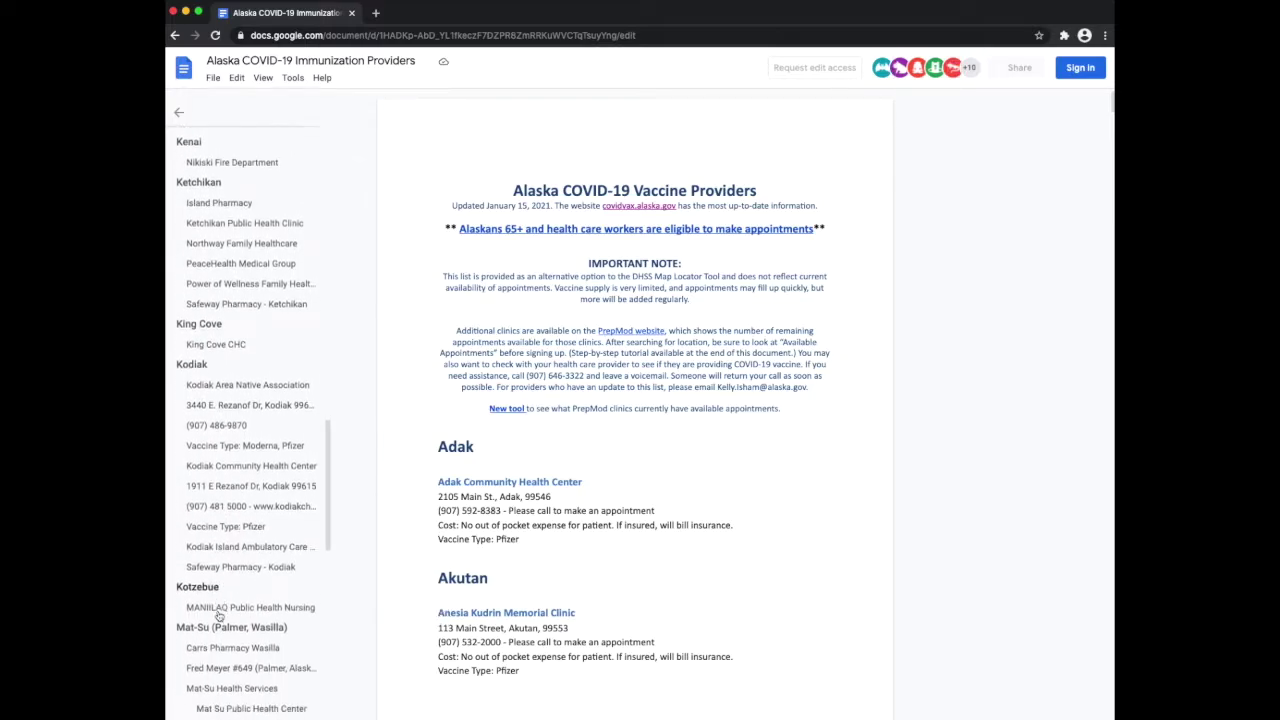
{"action": "scroll", "coordinate": [219, 615], "scroll_direction": "down", "scroll_amount": 9}
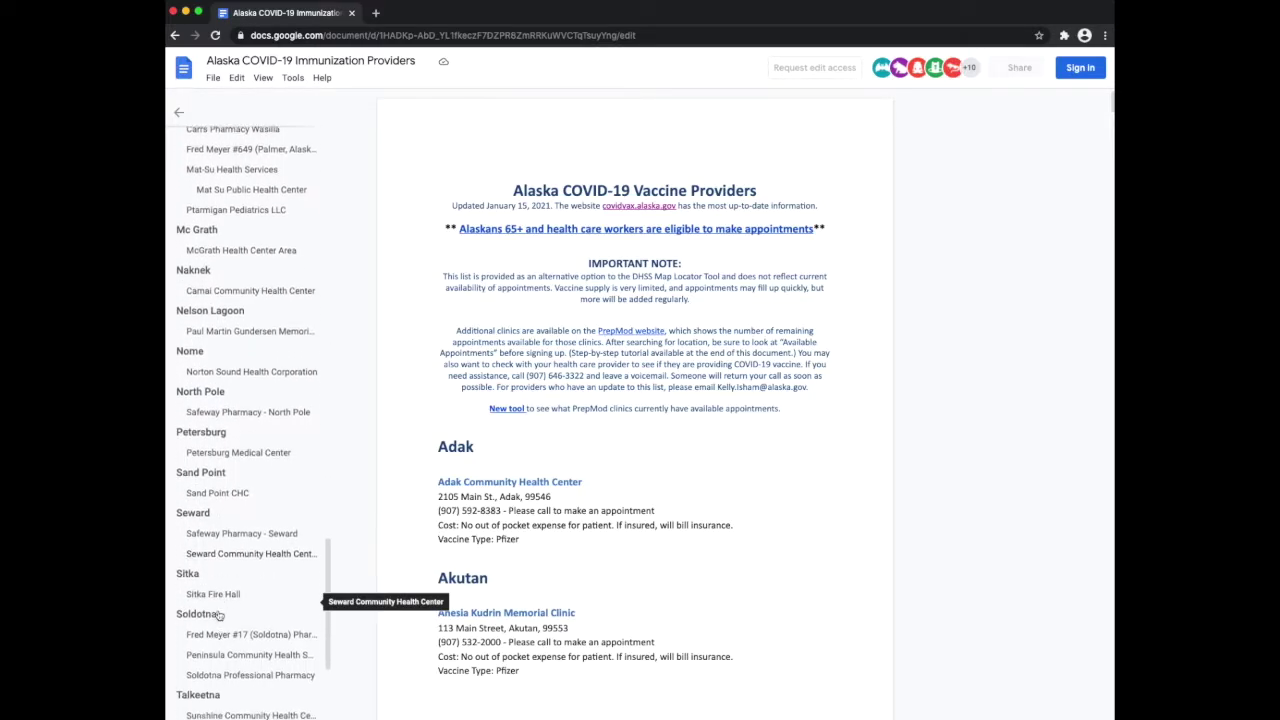
{"action": "scroll", "coordinate": [219, 615], "scroll_direction": "down", "scroll_amount": 4}
{"action": "left_click", "coordinate": [198, 557]}
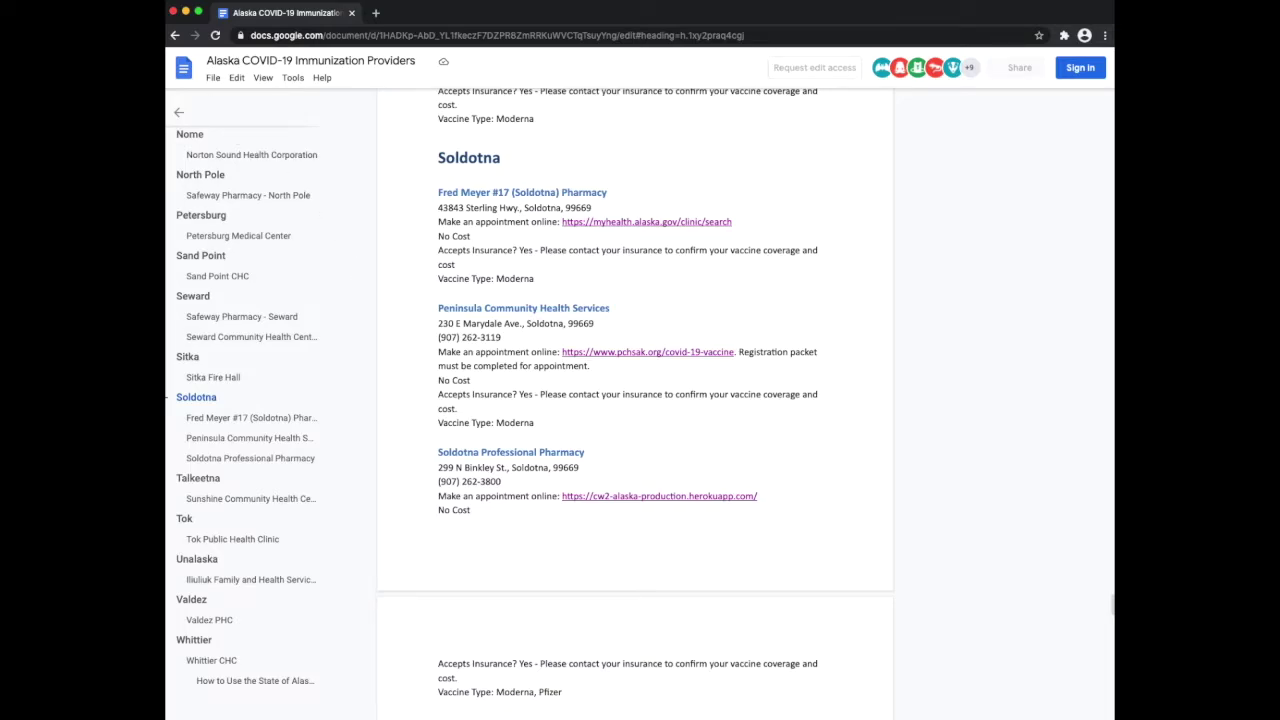
{"action": "left_click", "coordinate": [176, 36]}
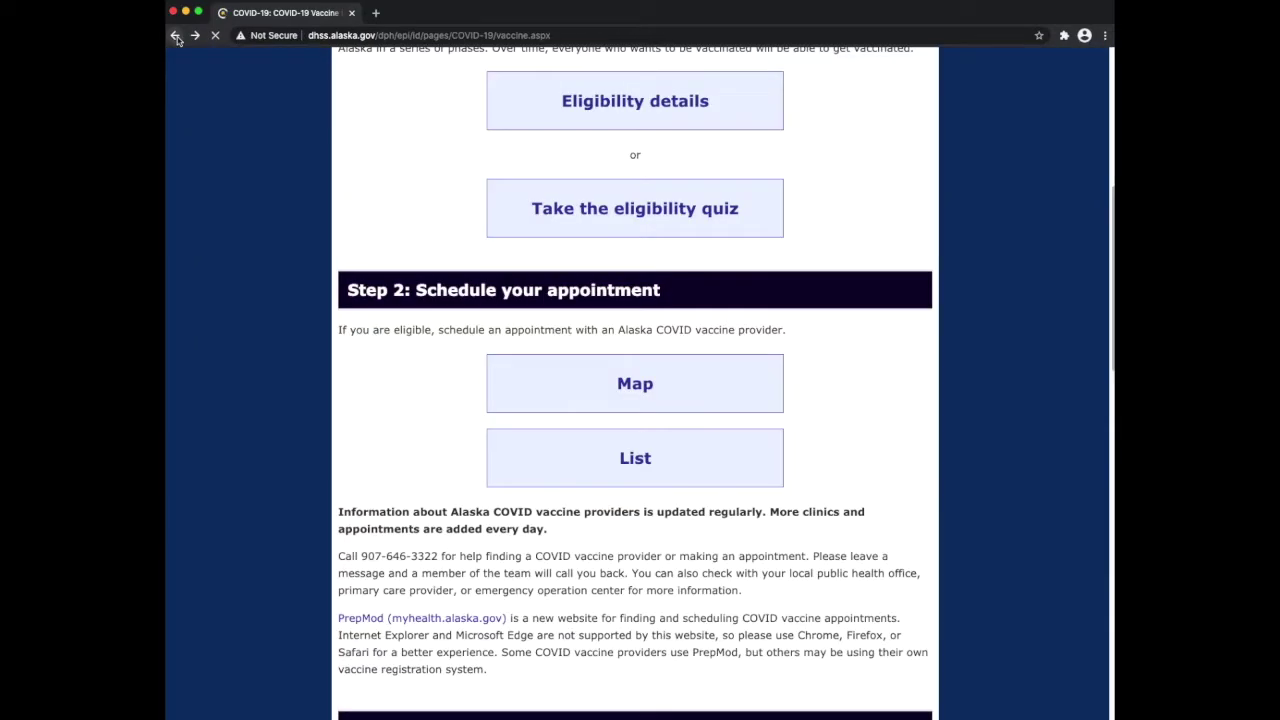
Open the provider locator Map and dismiss its vaccine availability notice
{"action": "left_click", "coordinate": [628, 382]}
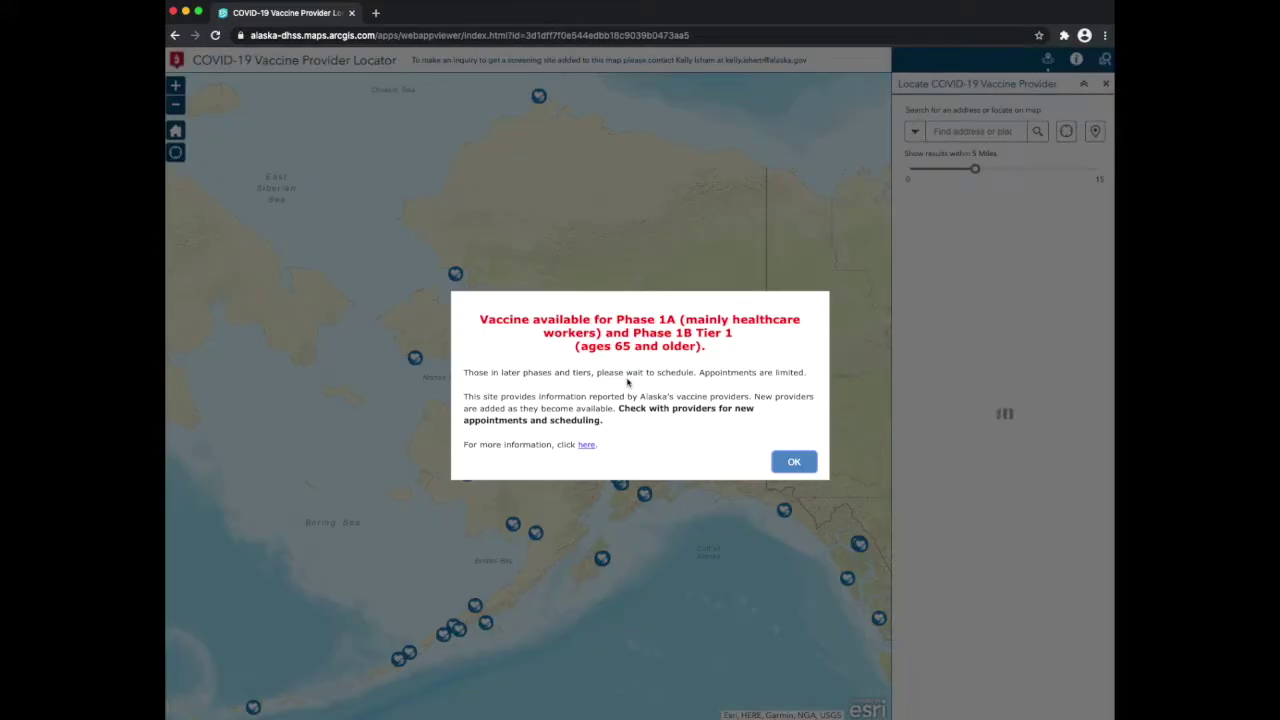
{"action": "left_click", "coordinate": [794, 462]}
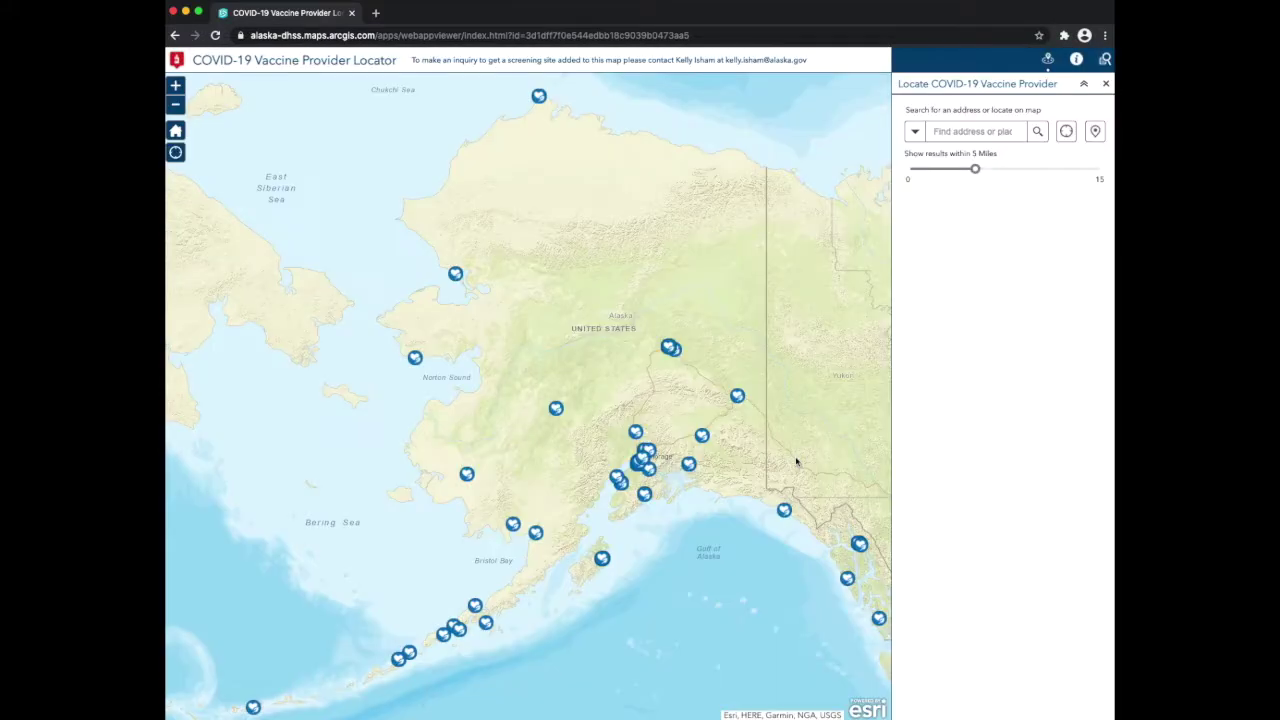
Zoom in twice, pan to Cook Inlet, and show the Soldotna Fred Meyer #17 details
{"action": "left_click", "coordinate": [175, 87]}
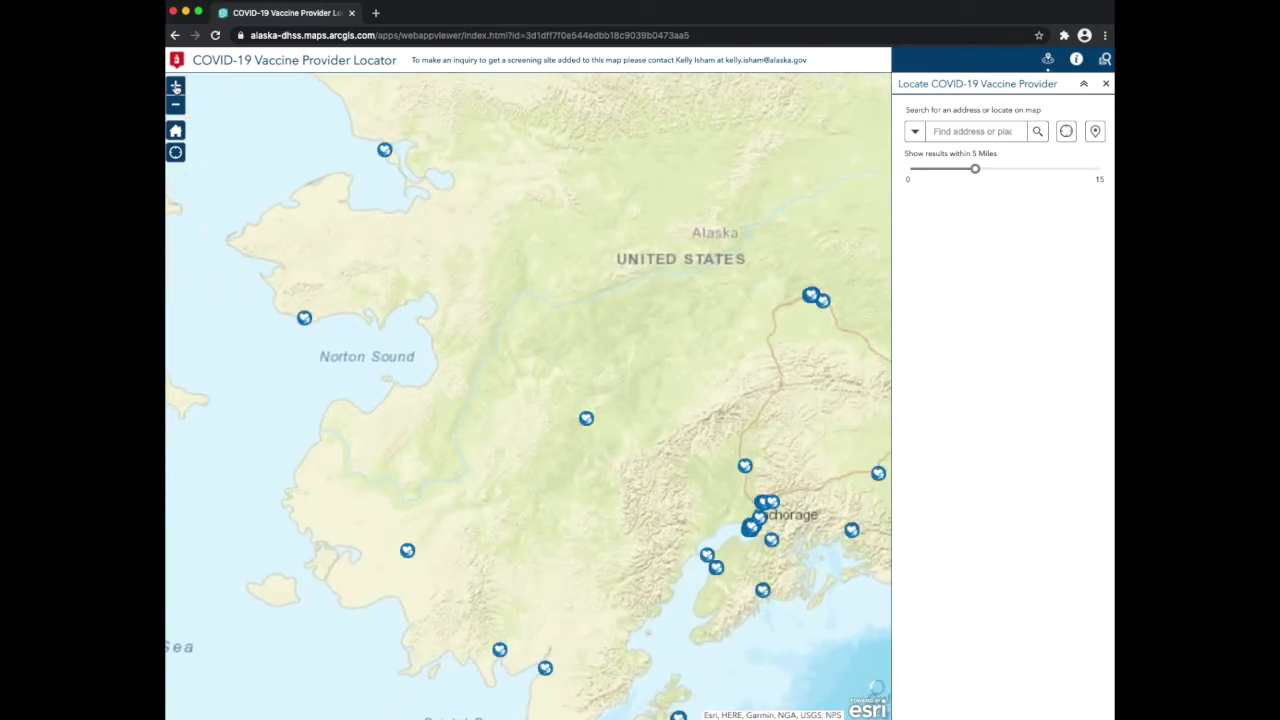
{"action": "left_click", "coordinate": [175, 87]}
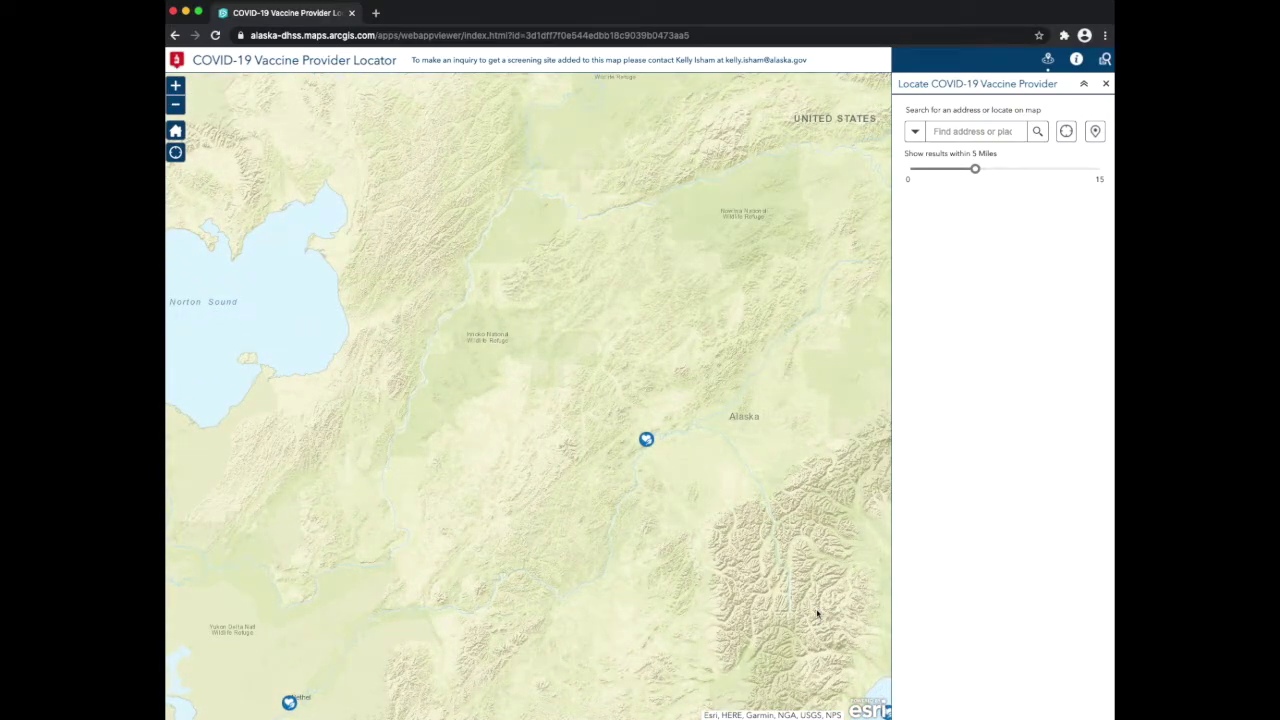
{"action": "left_click_drag", "start_coordinate": [818, 614], "coordinate": [434, 332]}
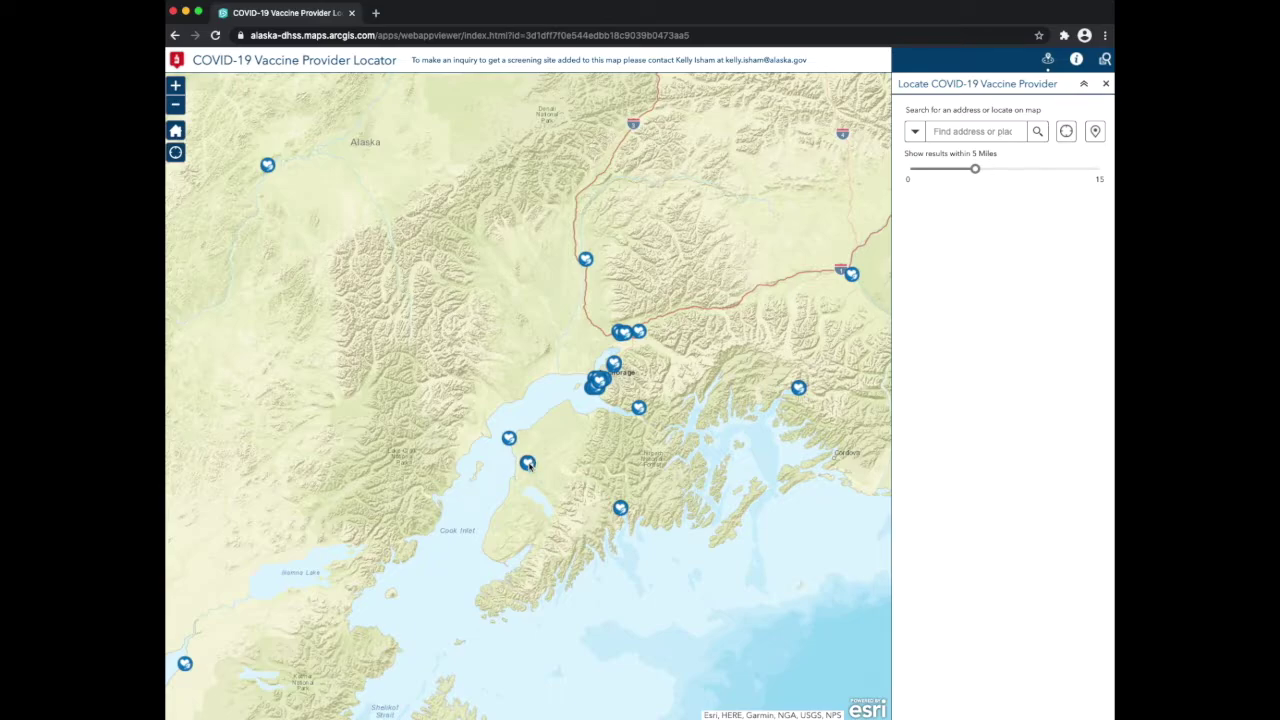
{"action": "left_click", "coordinate": [527, 463]}
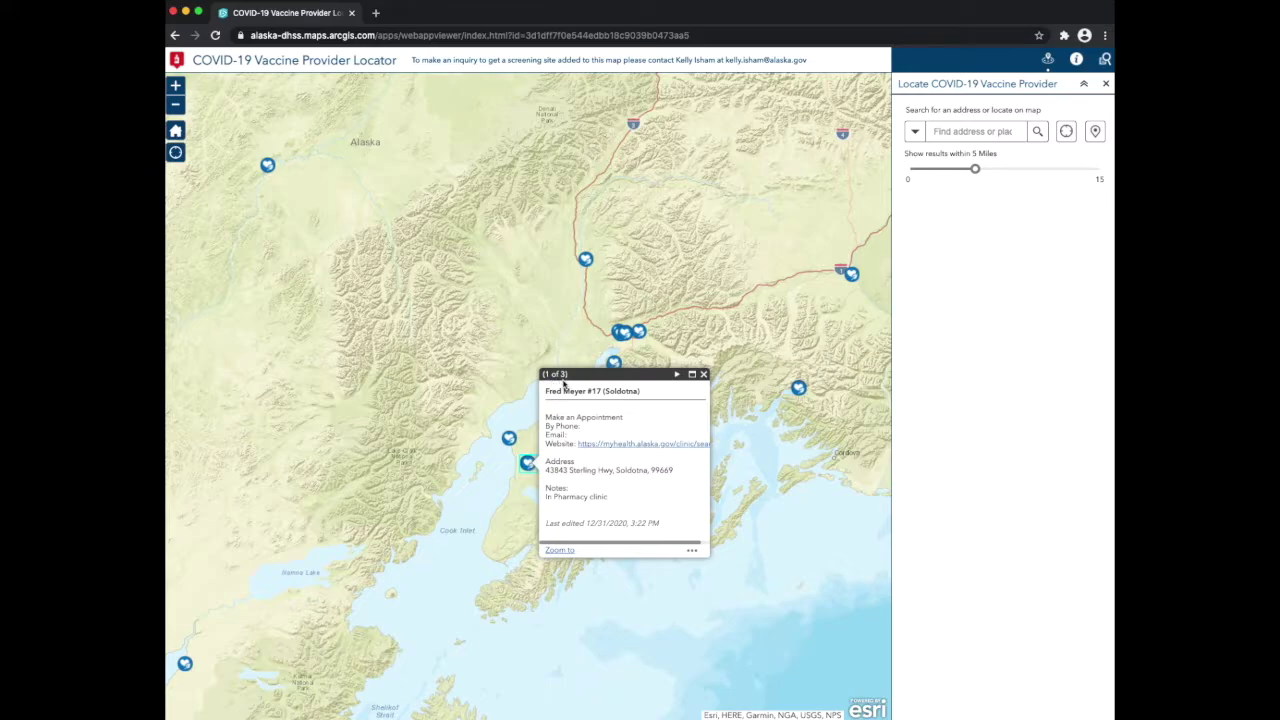
Compare the Soldotna and Seward provider popups, then follow Soldotna Professional Pharmacy's Website link
{"action": "left_click", "coordinate": [677, 376]}
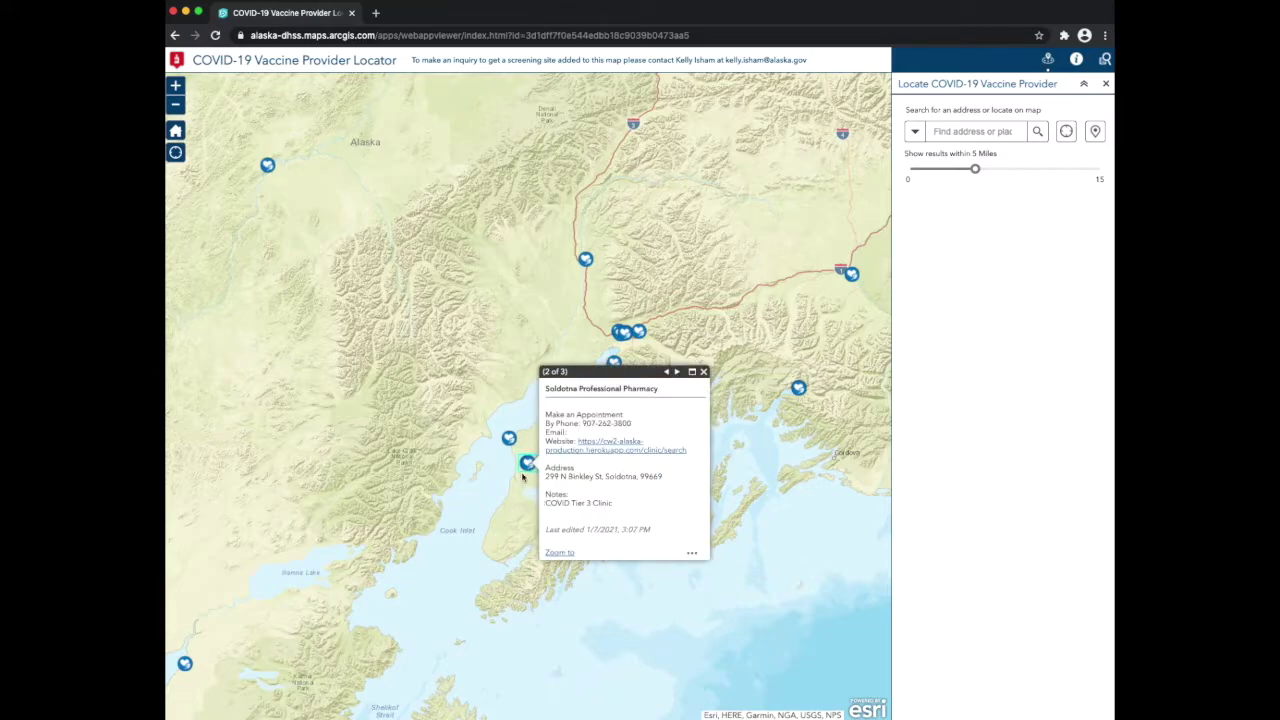
{"action": "left_click", "coordinate": [704, 372]}
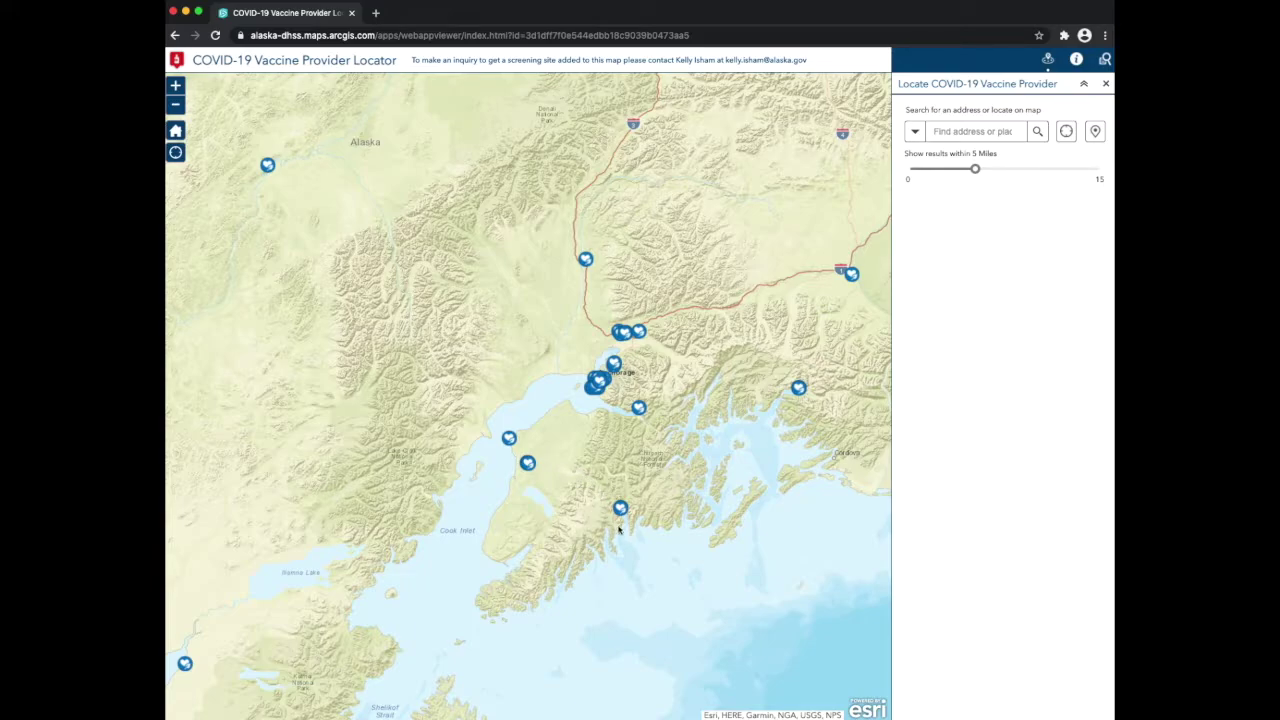
{"action": "left_click", "coordinate": [620, 509]}
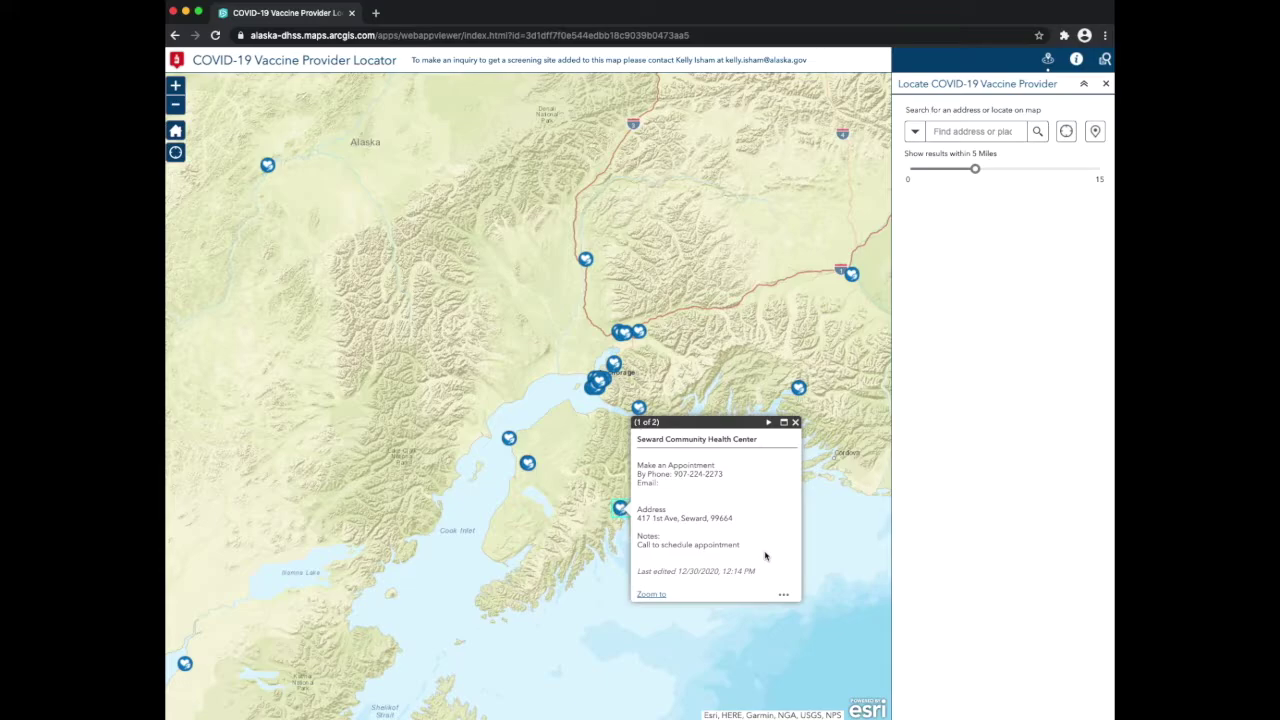
{"action": "left_click", "coordinate": [796, 423]}
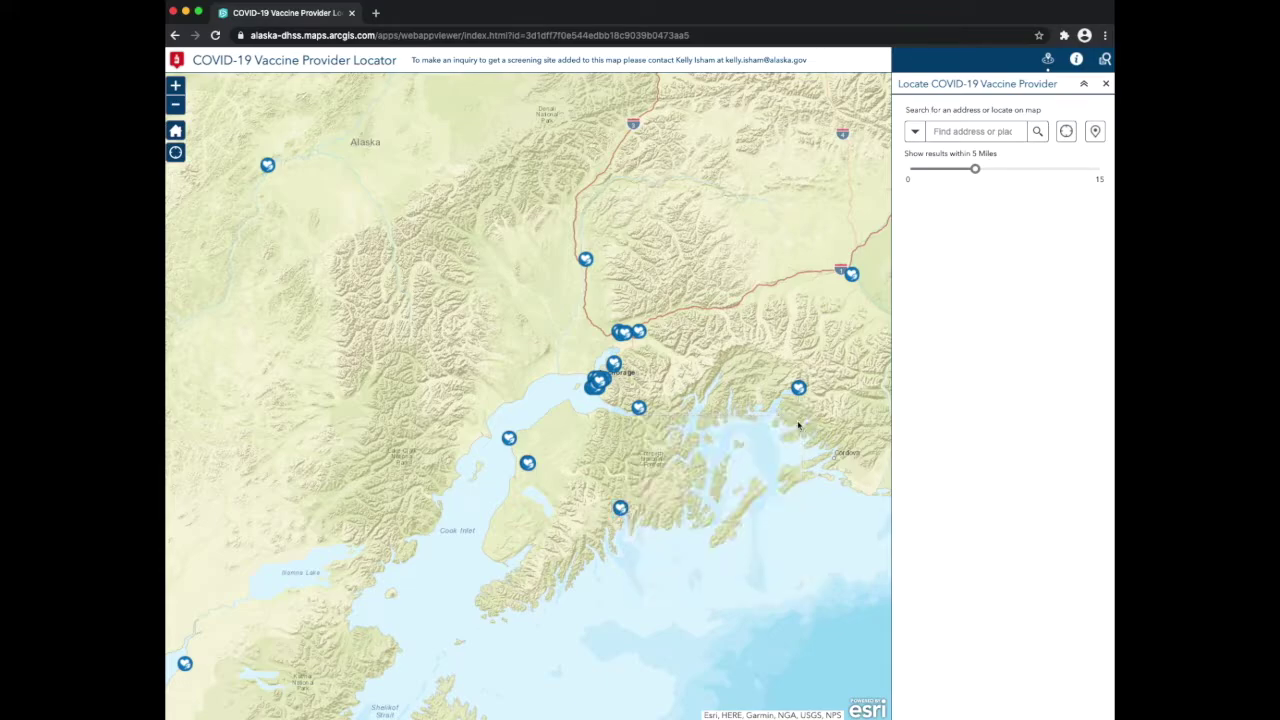
{"action": "left_click", "coordinate": [527, 464]}
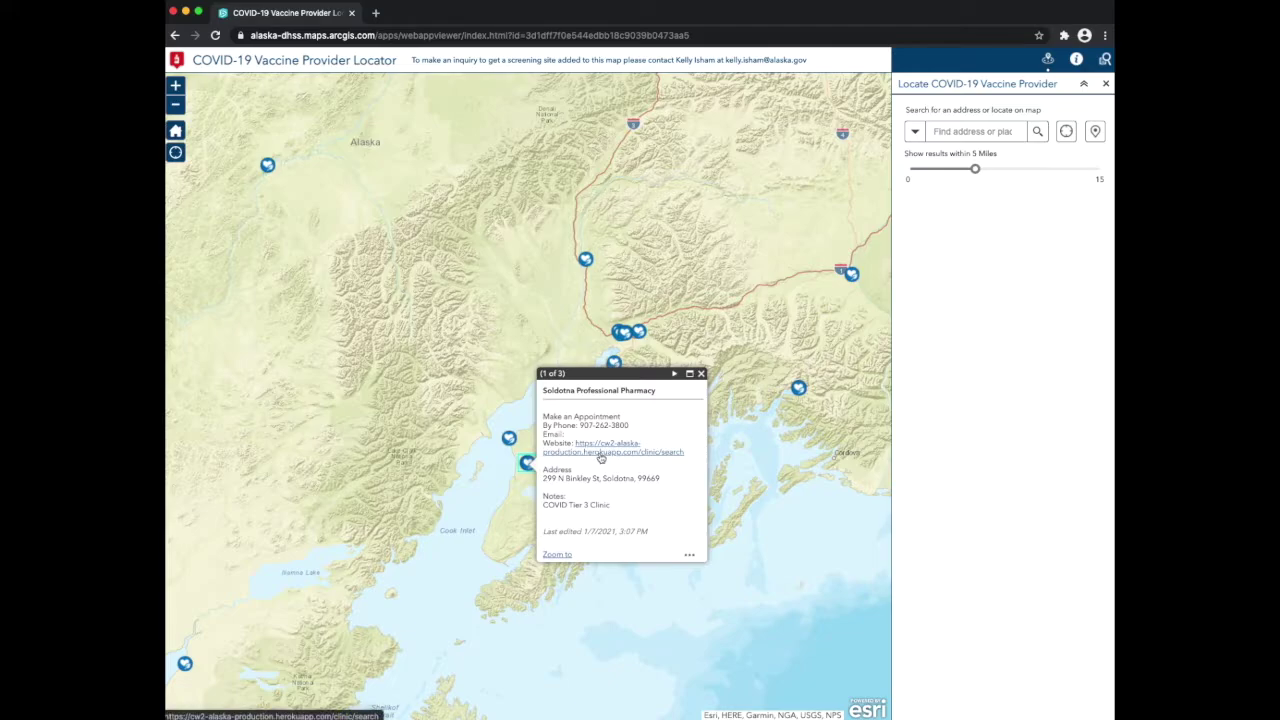
{"action": "left_click", "coordinate": [600, 455]}
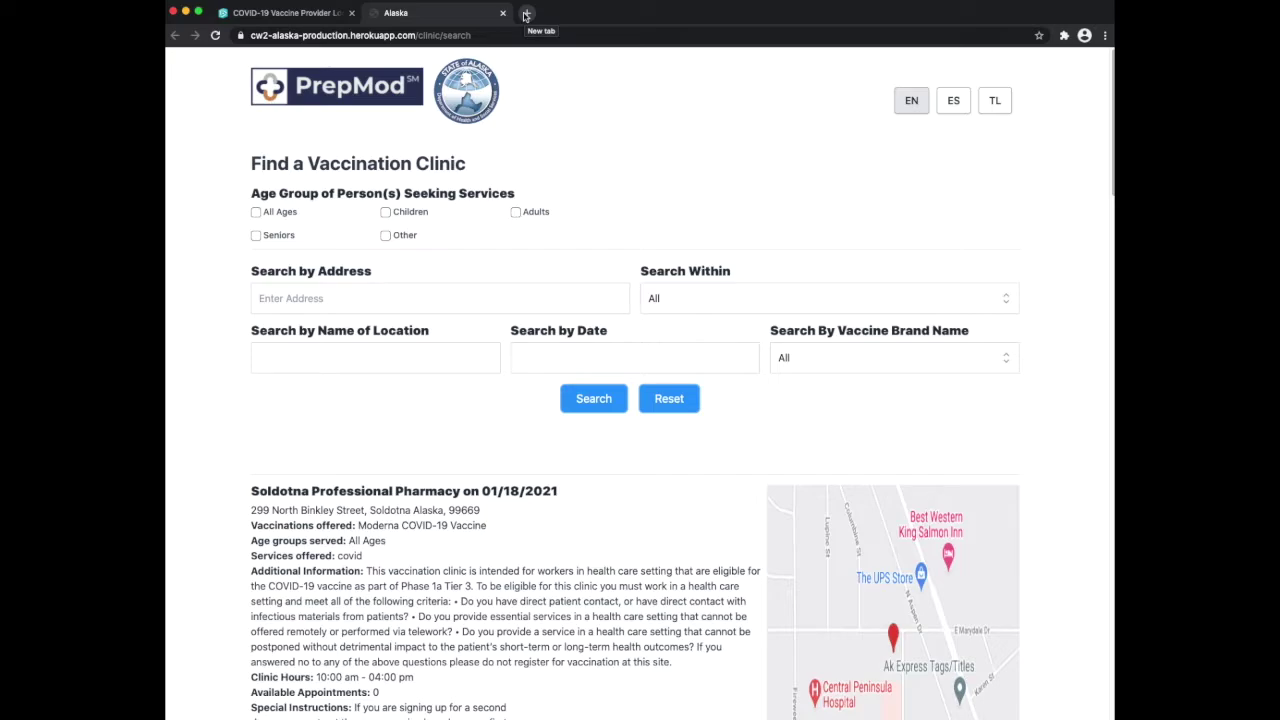
Load myhealth.alaska.gov in a new browser tab
{"action": "left_click", "coordinate": [525, 15]}
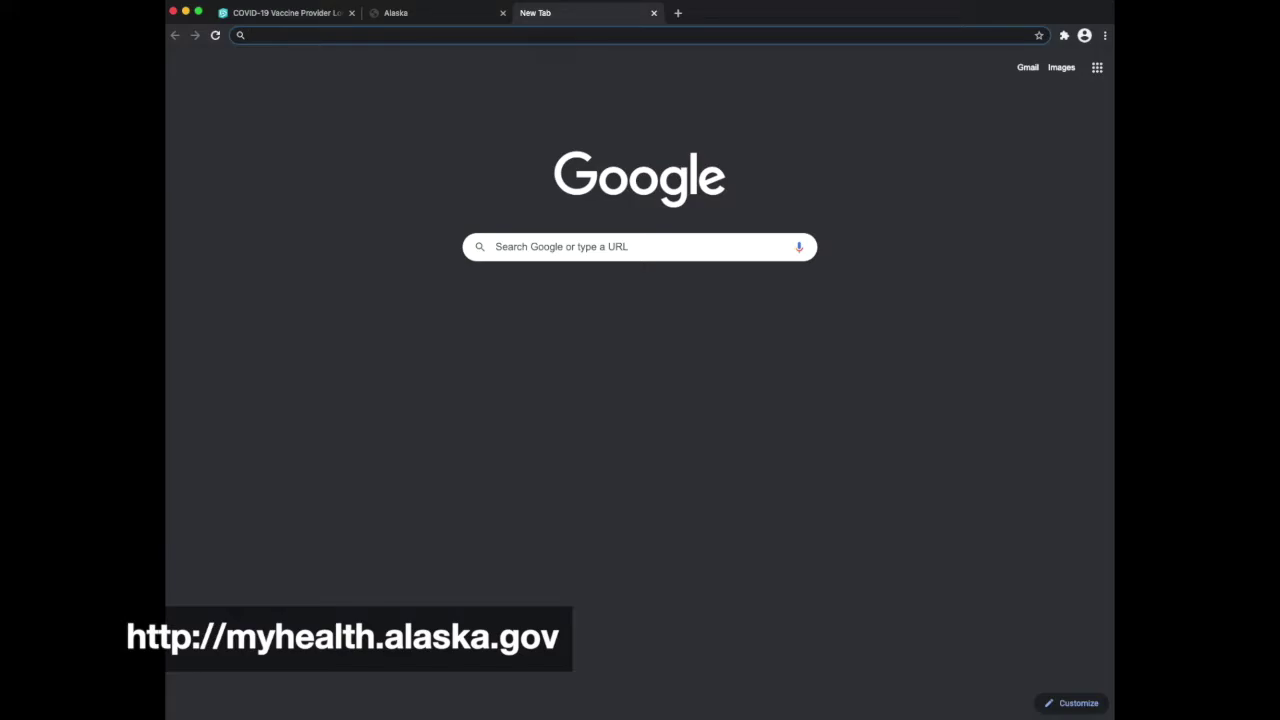
{"action": "type", "text": "myhe"}
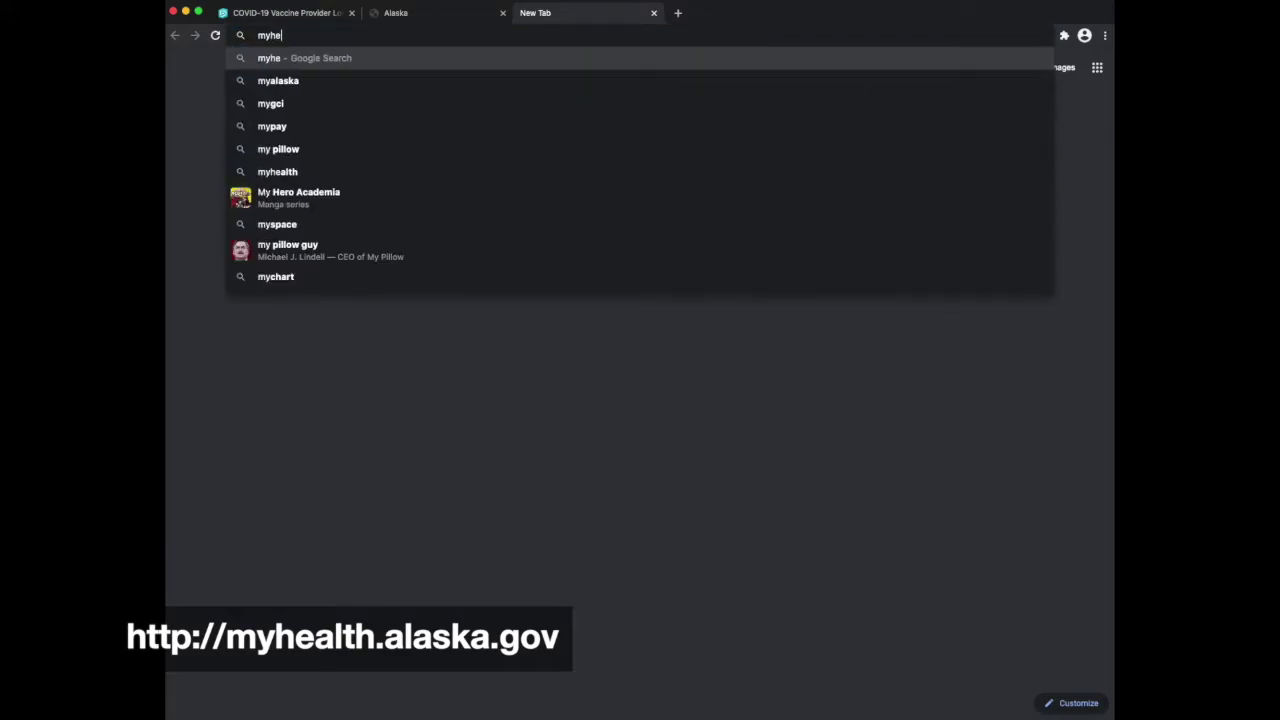
{"action": "type", "text": "alth.alaska.gov"}
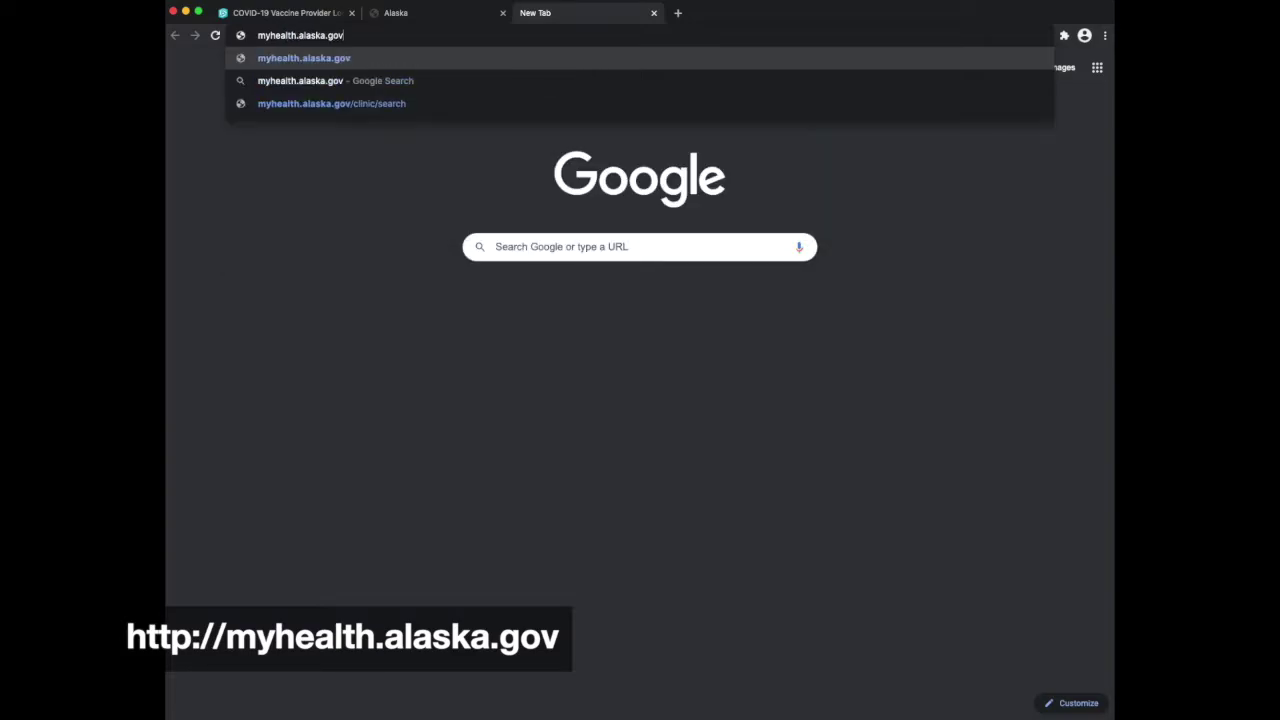
{"action": "key", "text": "Return"}
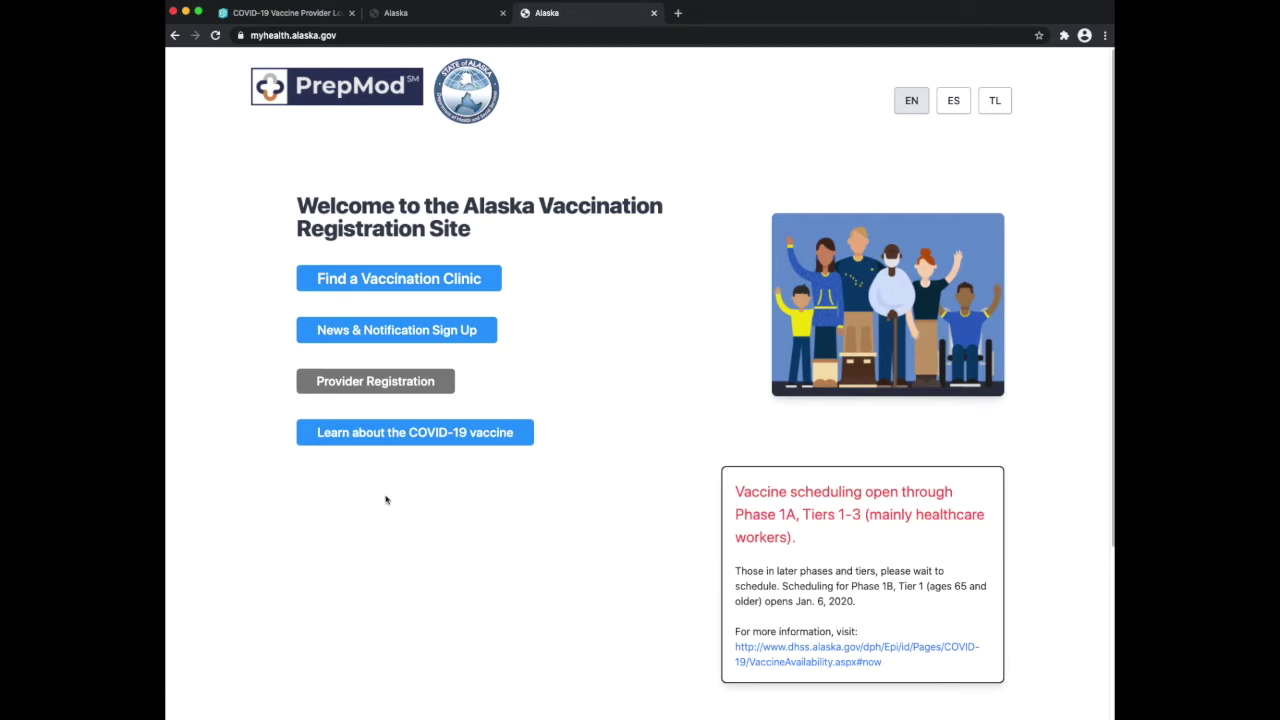
Search the vaccination clinics by location name 'Fred Meyer'
{"action": "left_click", "coordinate": [434, 283]}
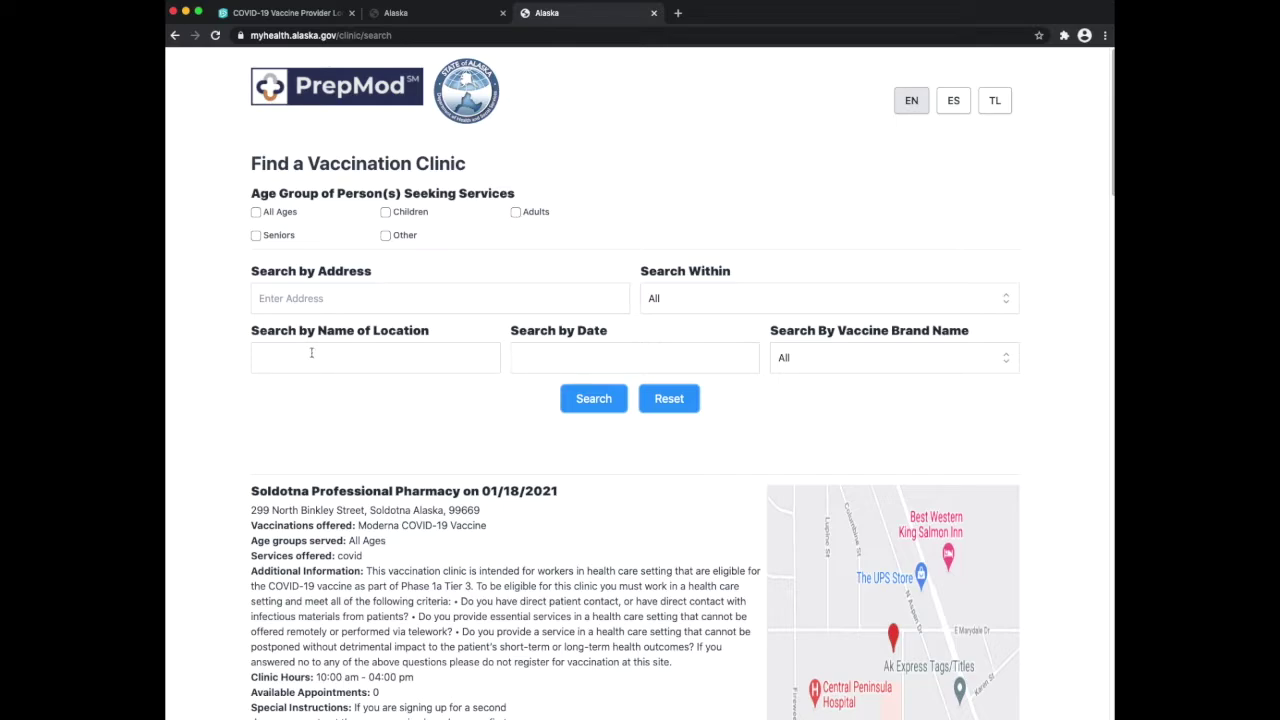
{"action": "left_click", "coordinate": [308, 355]}
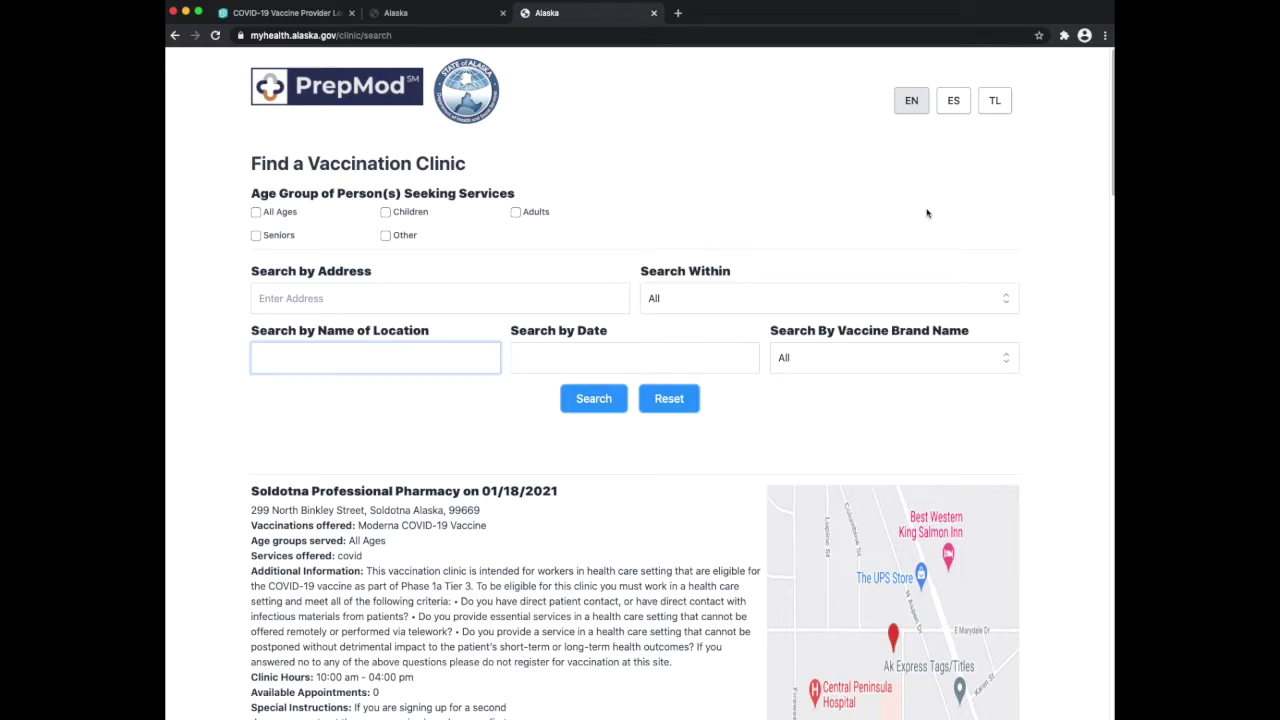
{"action": "type", "text": "Fred Meyer"}
{"action": "left_click", "coordinate": [617, 393]}
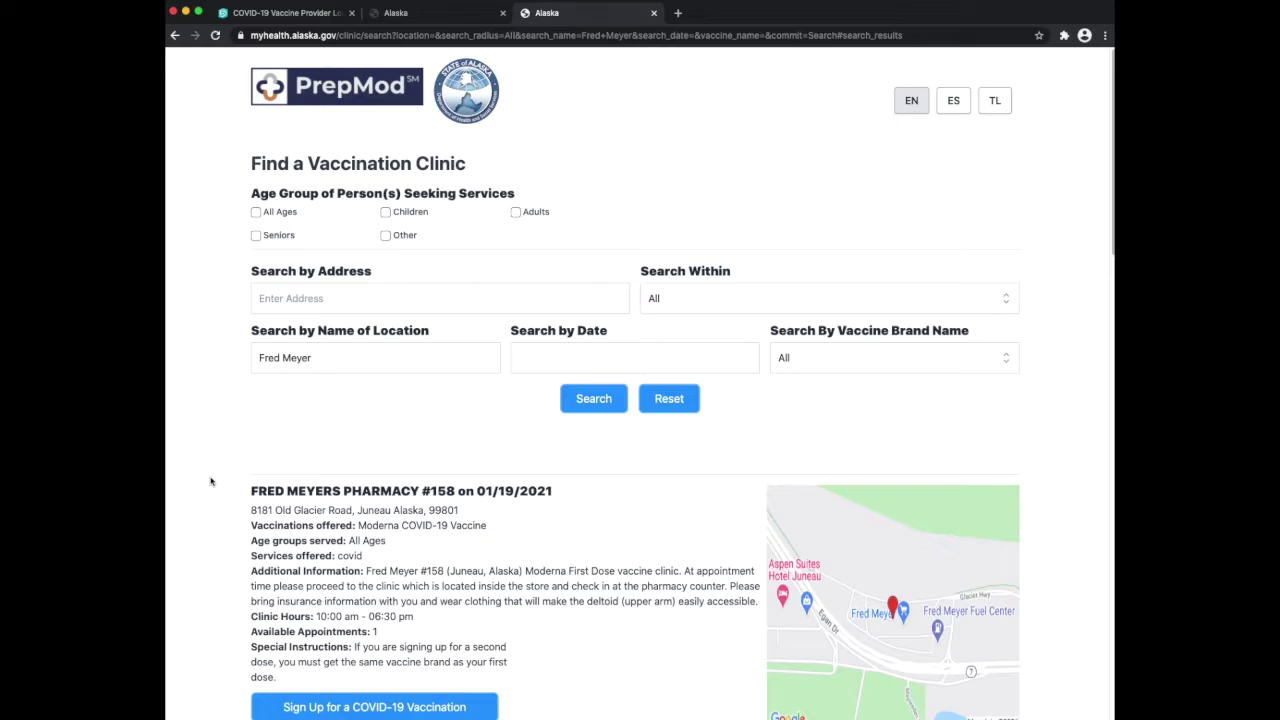
Scroll the Fred Meyer results to Pharmacy #071 Anchorage on 01/21/2021 with 24 appointments
{"action": "scroll", "coordinate": [210, 481], "scroll_direction": "down", "scroll_amount": 5}
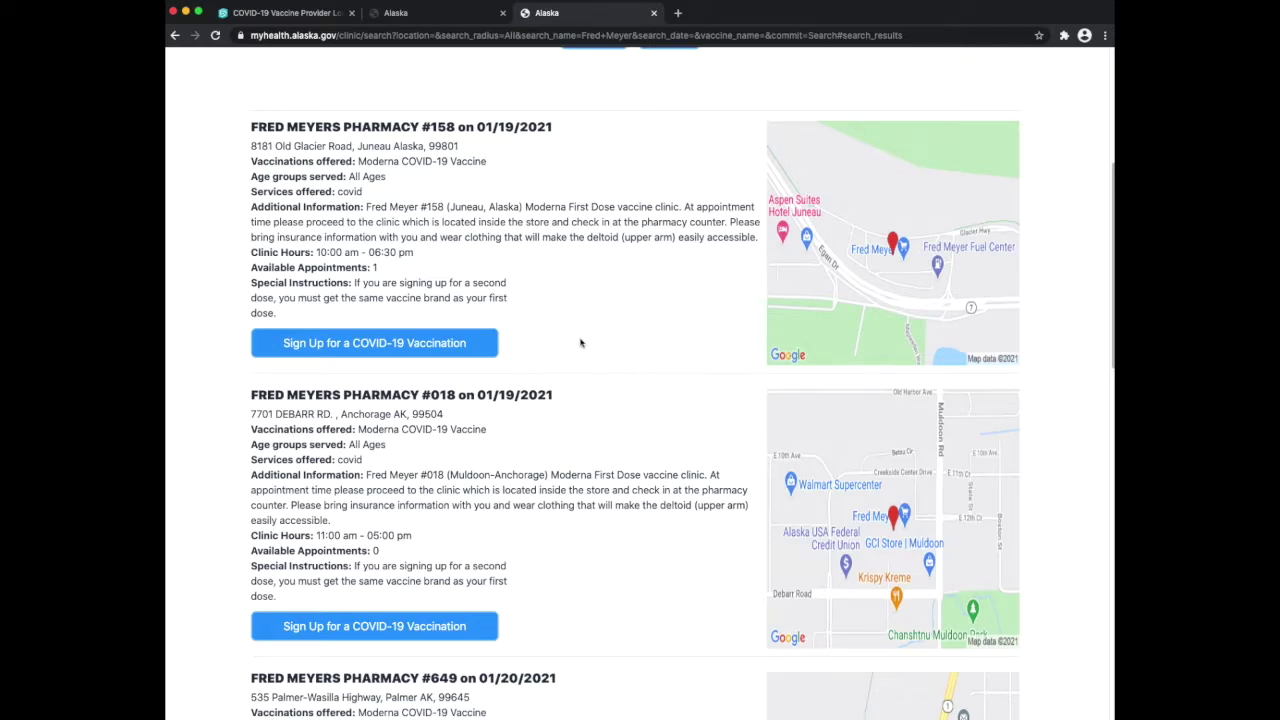
{"action": "scroll", "coordinate": [580, 343], "scroll_direction": "down", "scroll_amount": 2}
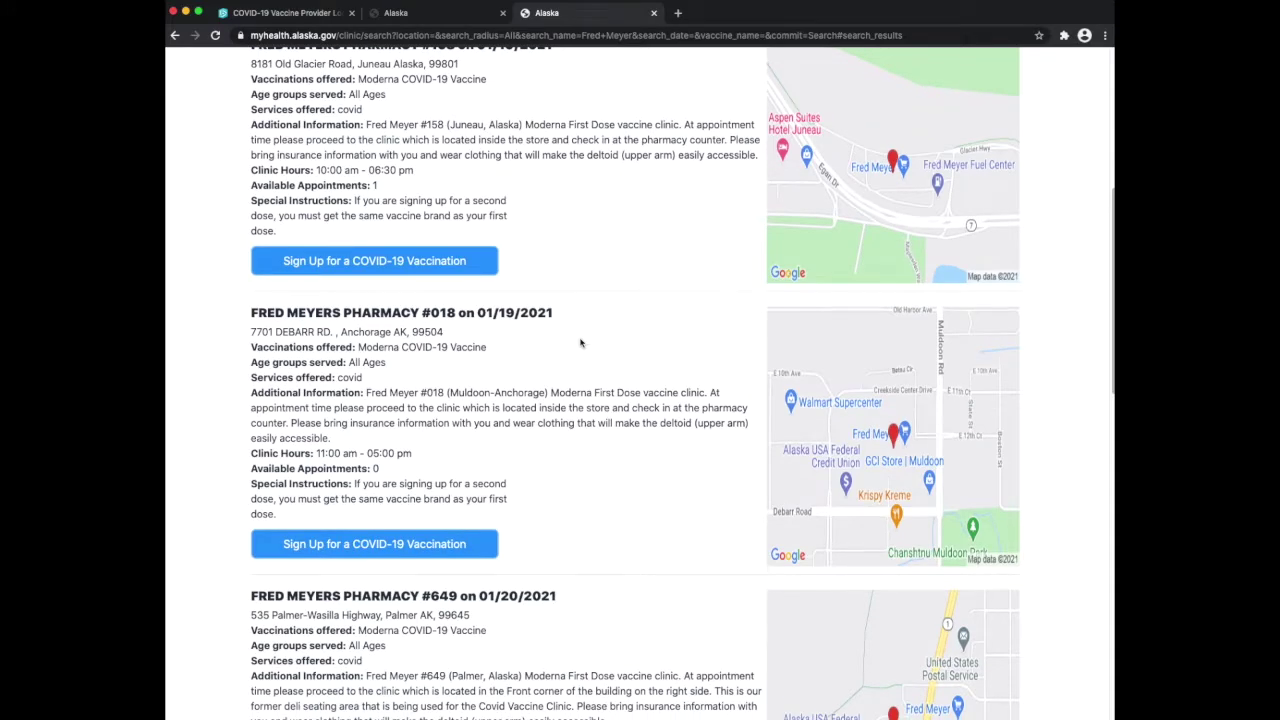
{"action": "scroll", "coordinate": [580, 343], "scroll_direction": "down", "scroll_amount": 2}
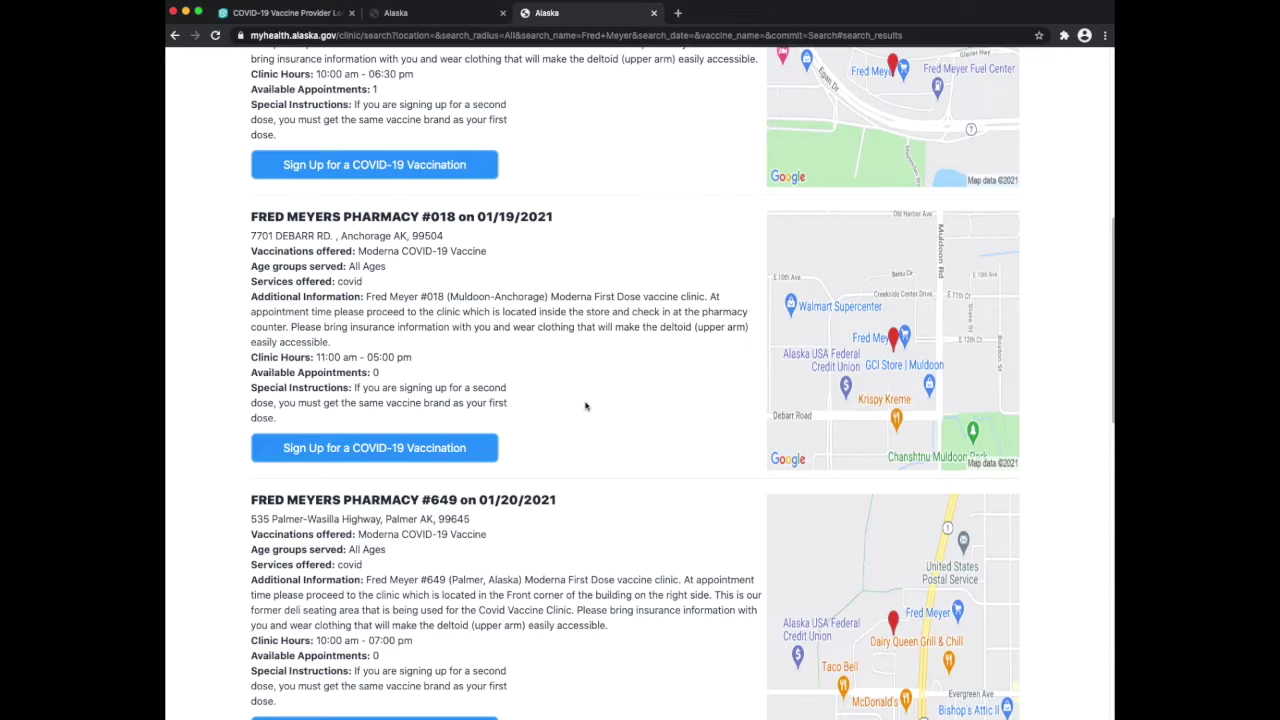
{"action": "scroll", "coordinate": [586, 404], "scroll_direction": "down", "scroll_amount": 1}
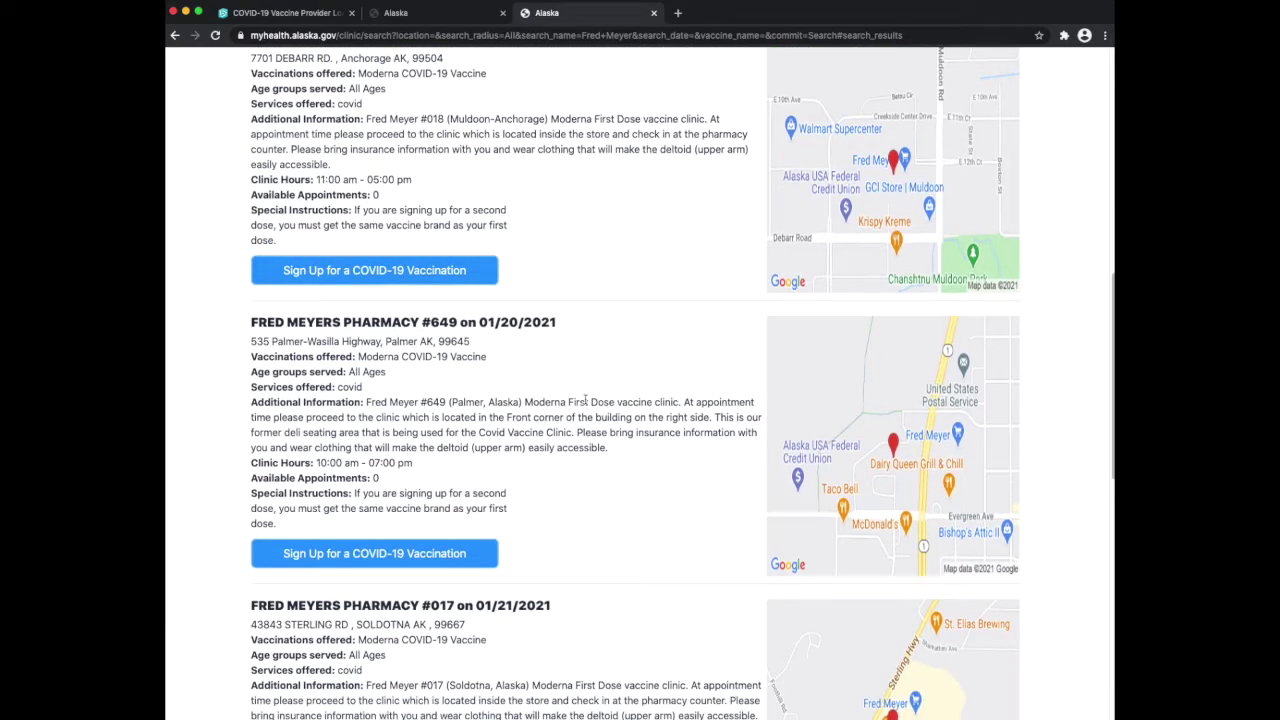
{"action": "scroll", "coordinate": [552, 404], "scroll_direction": "down", "scroll_amount": 4}
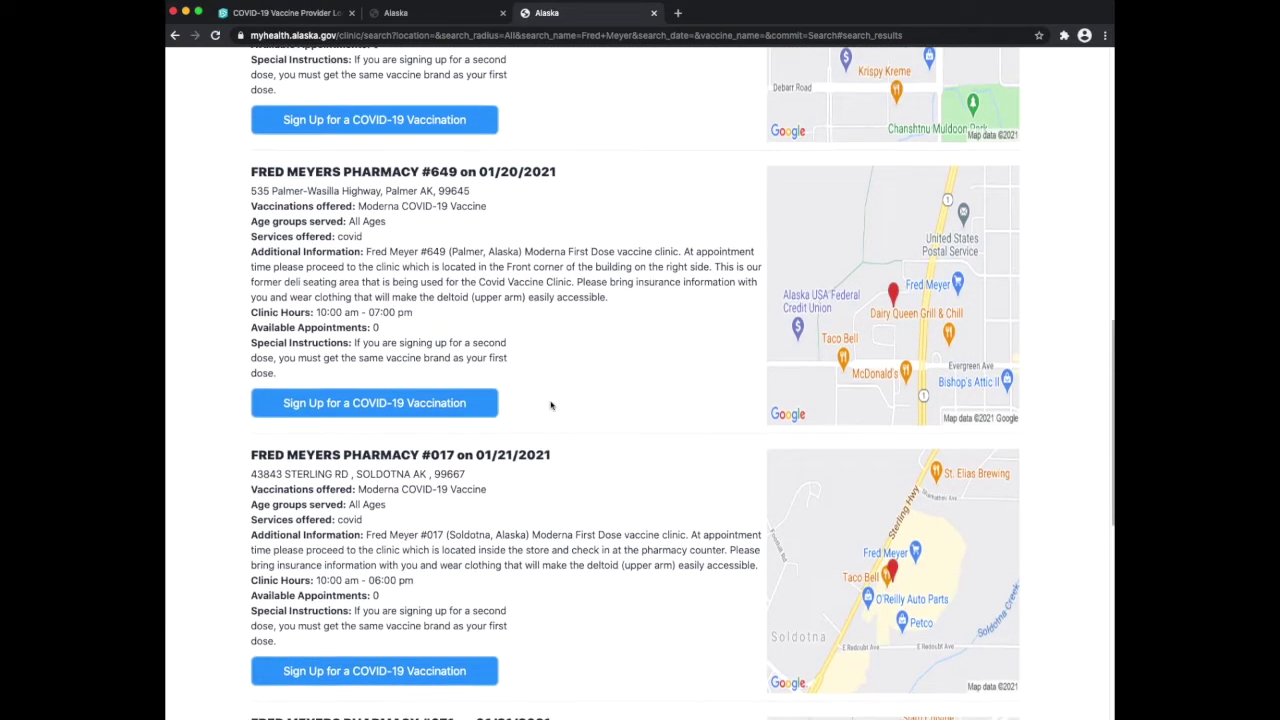
{"action": "scroll", "coordinate": [578, 475], "scroll_direction": "down", "scroll_amount": 7}
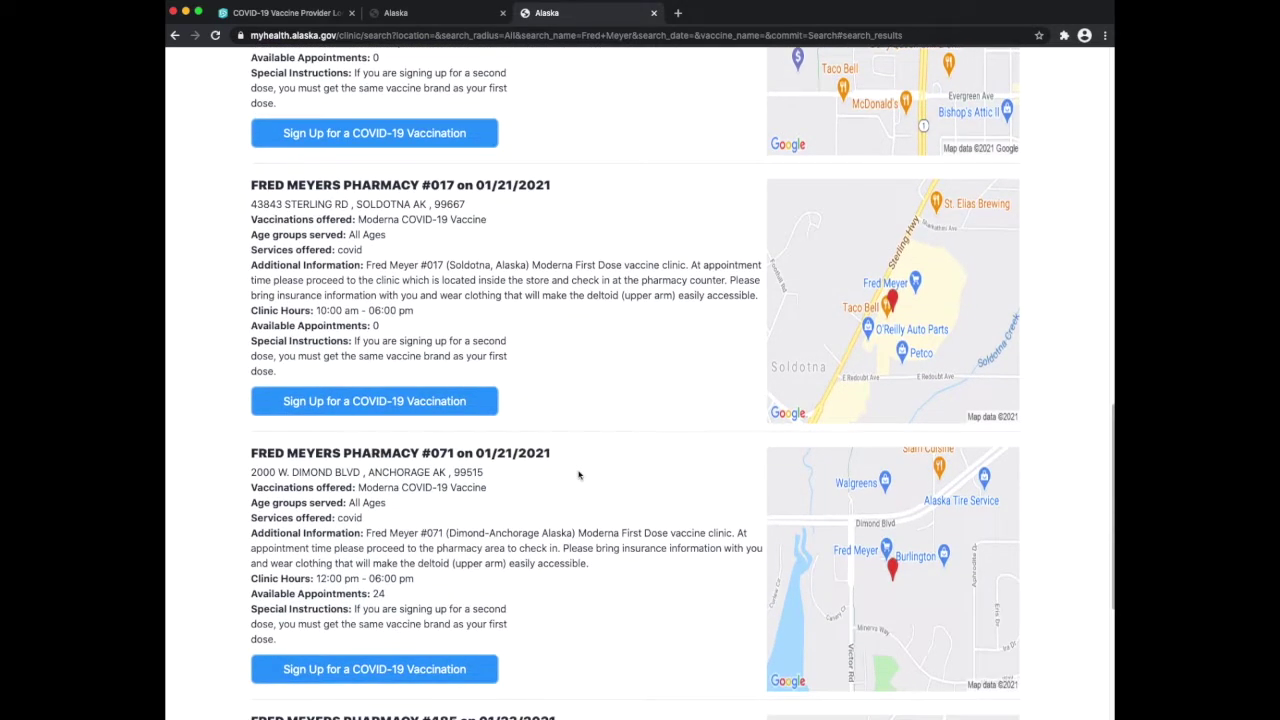
{"action": "scroll", "coordinate": [578, 475], "scroll_direction": "down", "scroll_amount": 3}
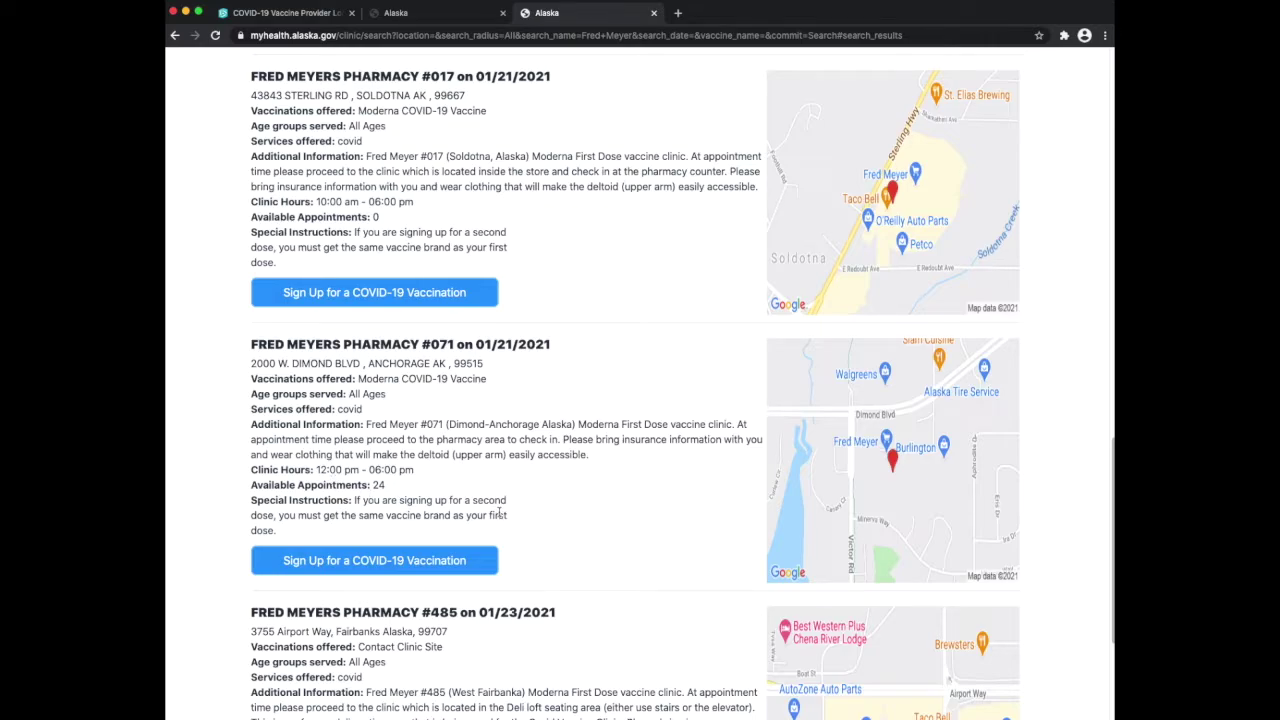
Start sign-up for Fred Meyers Pharmacy #071 and enter the person's first and last name
{"action": "left_click", "coordinate": [287, 563]}
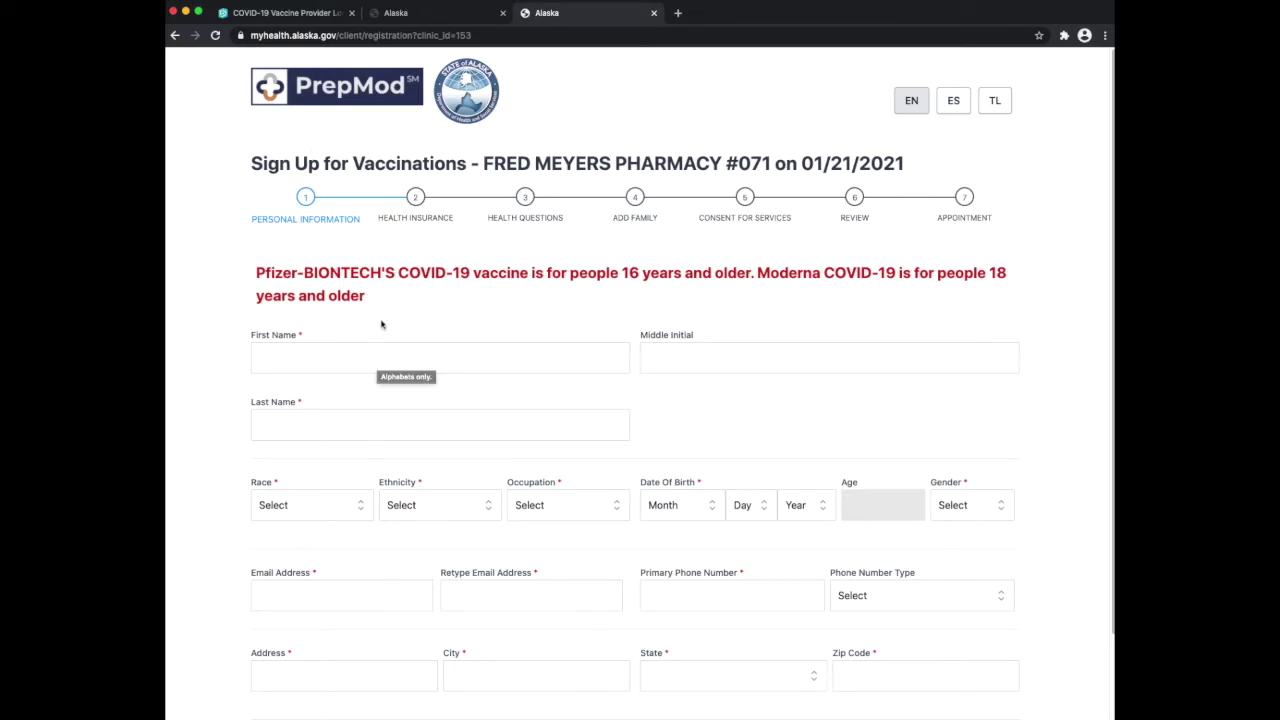
{"action": "scroll", "coordinate": [381, 318], "scroll_direction": "down", "scroll_amount": 2}
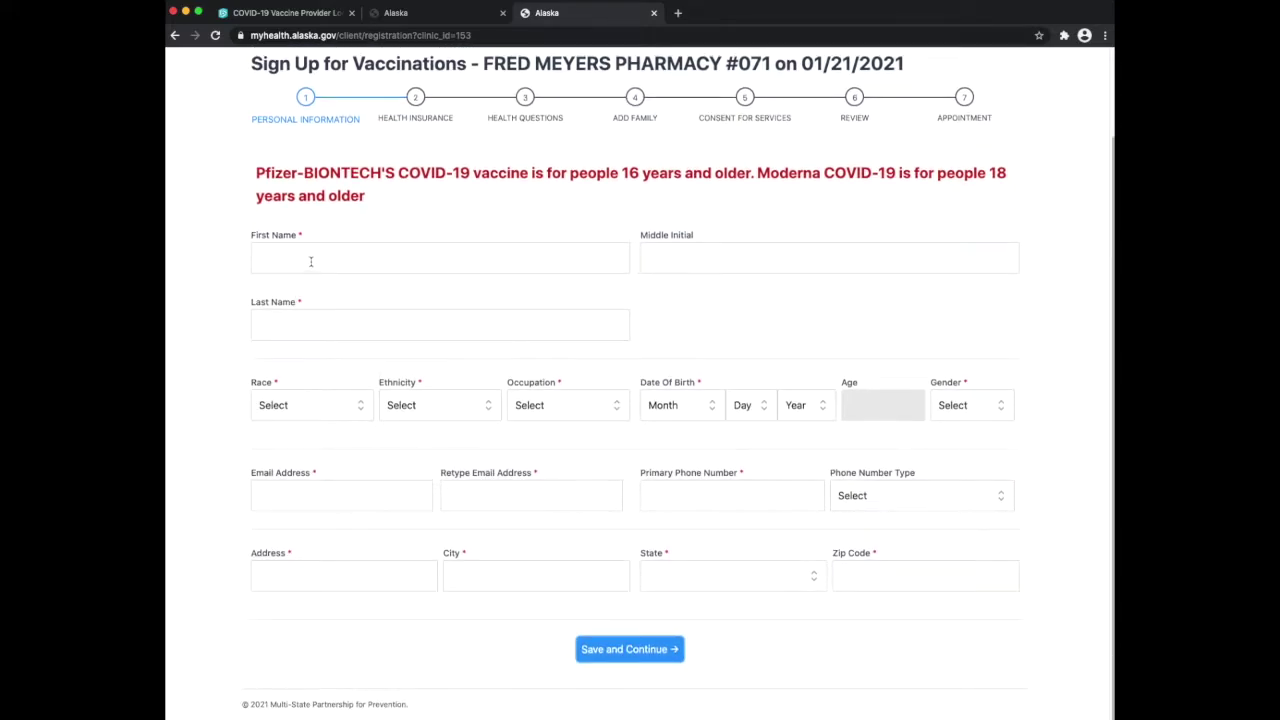
{"action": "left_click", "coordinate": [311, 261]}
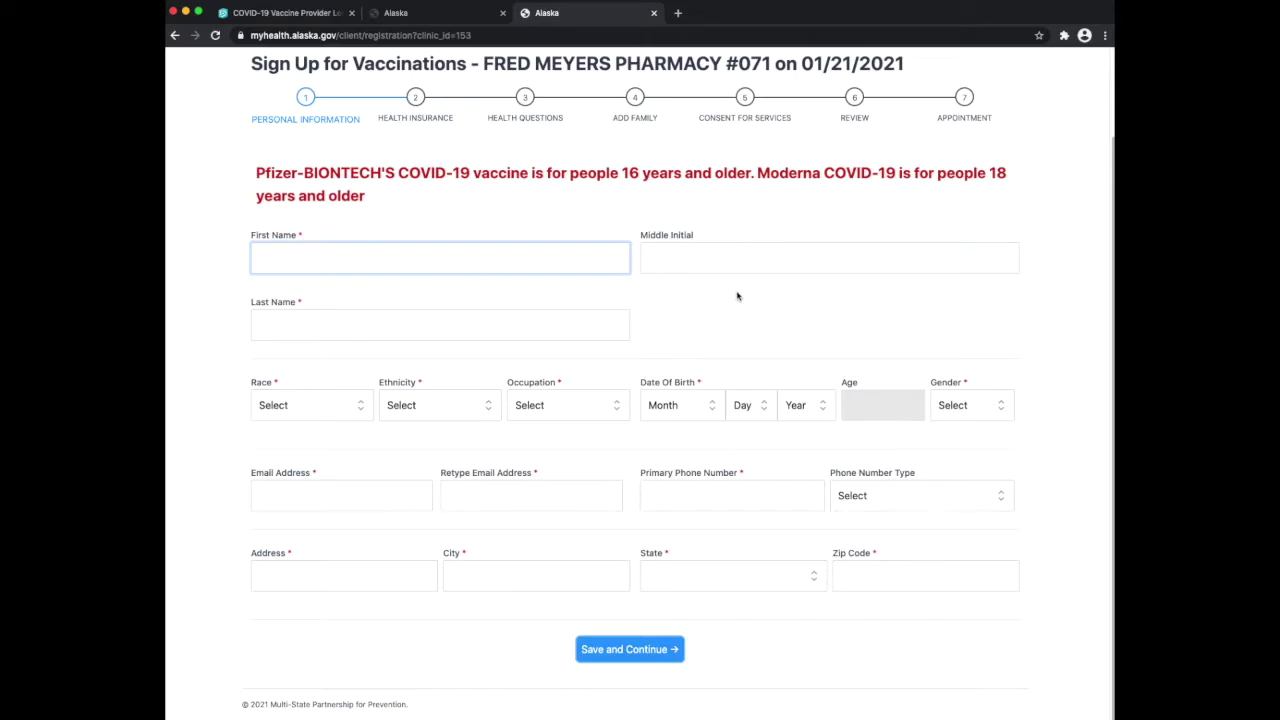
{"action": "type", "text": "Susan"}
{"action": "key", "text": "Tab"}
{"action": "left_click", "coordinate": [440, 325]}
{"action": "type", "text": "Sample"}
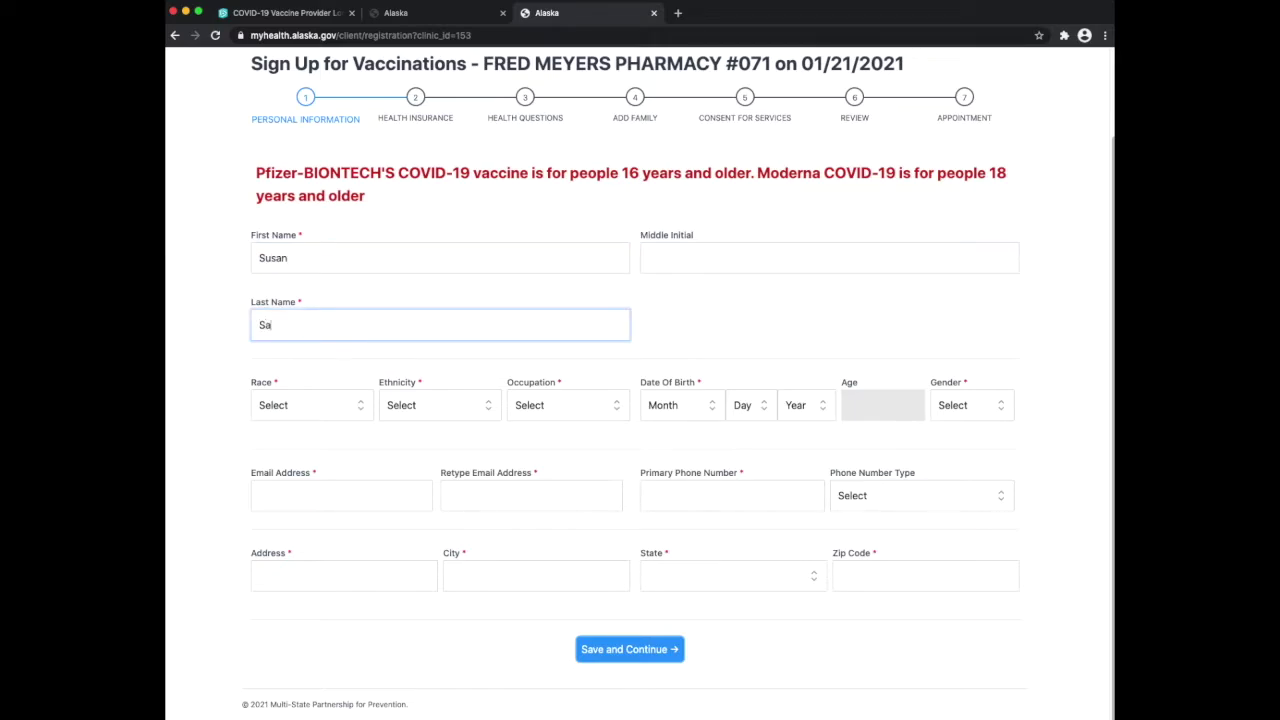
{"action": "key", "text": "Tab"}
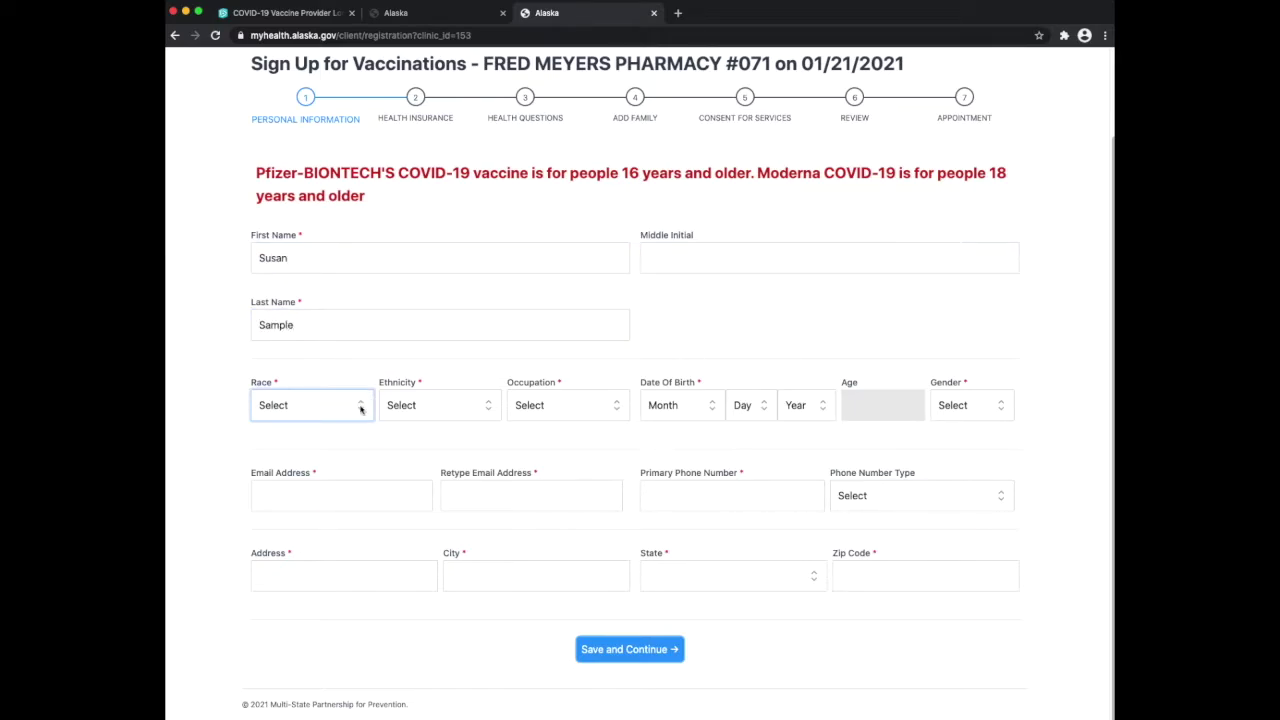
Set race to White, ethnicity to Unknown, and occupation to Retired
{"action": "left_click", "coordinate": [360, 406]}
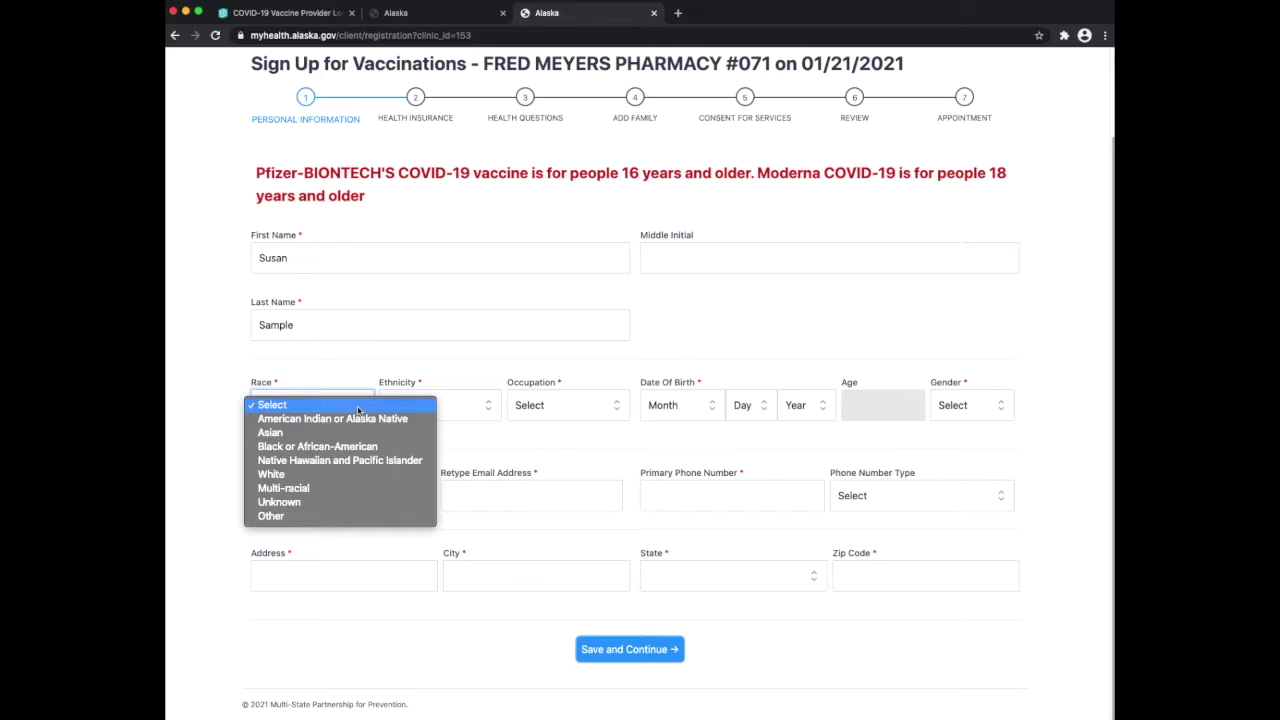
{"action": "left_click", "coordinate": [344, 475]}
{"action": "left_click", "coordinate": [462, 414]}
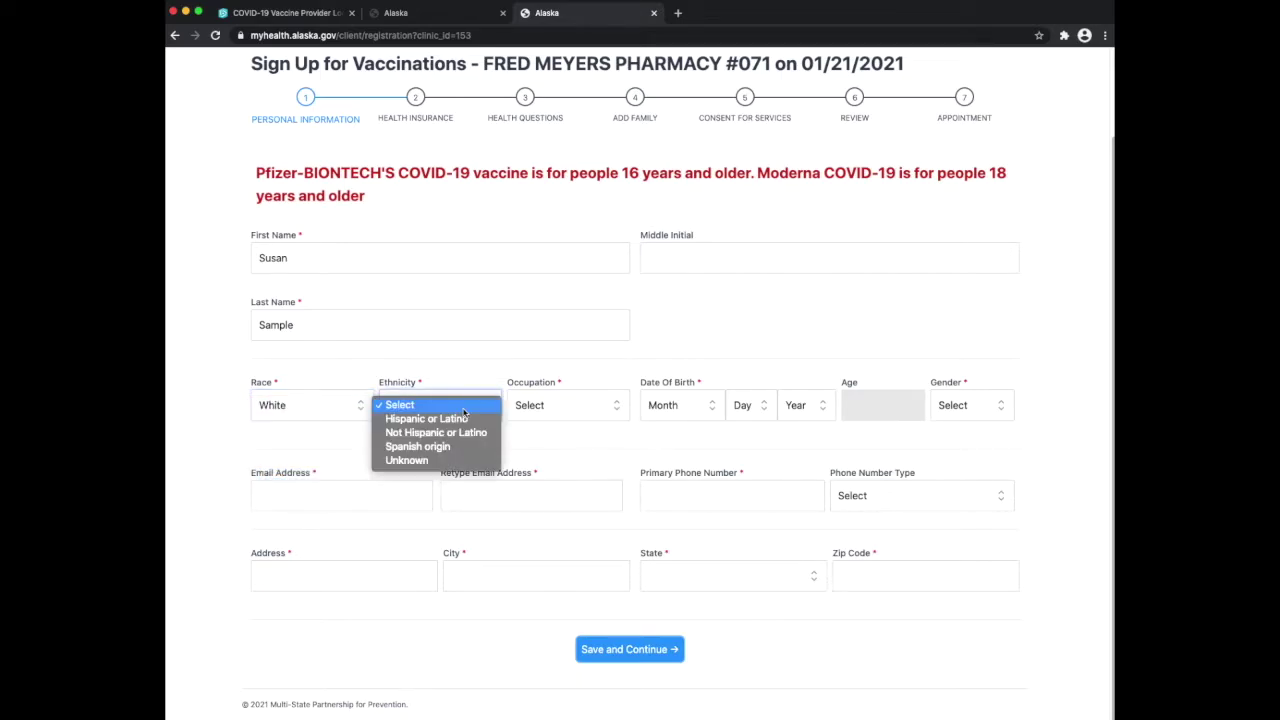
{"action": "left_click", "coordinate": [449, 462]}
{"action": "left_click", "coordinate": [595, 413]}
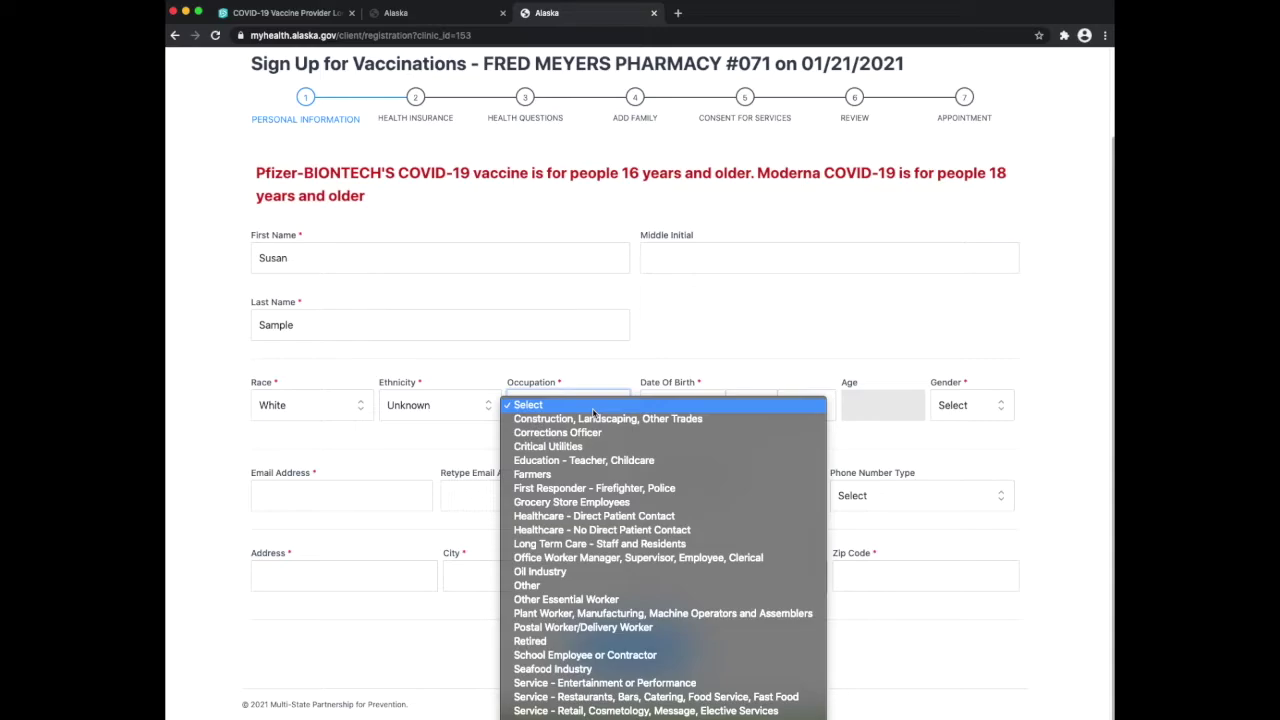
{"action": "left_click", "coordinate": [563, 641]}
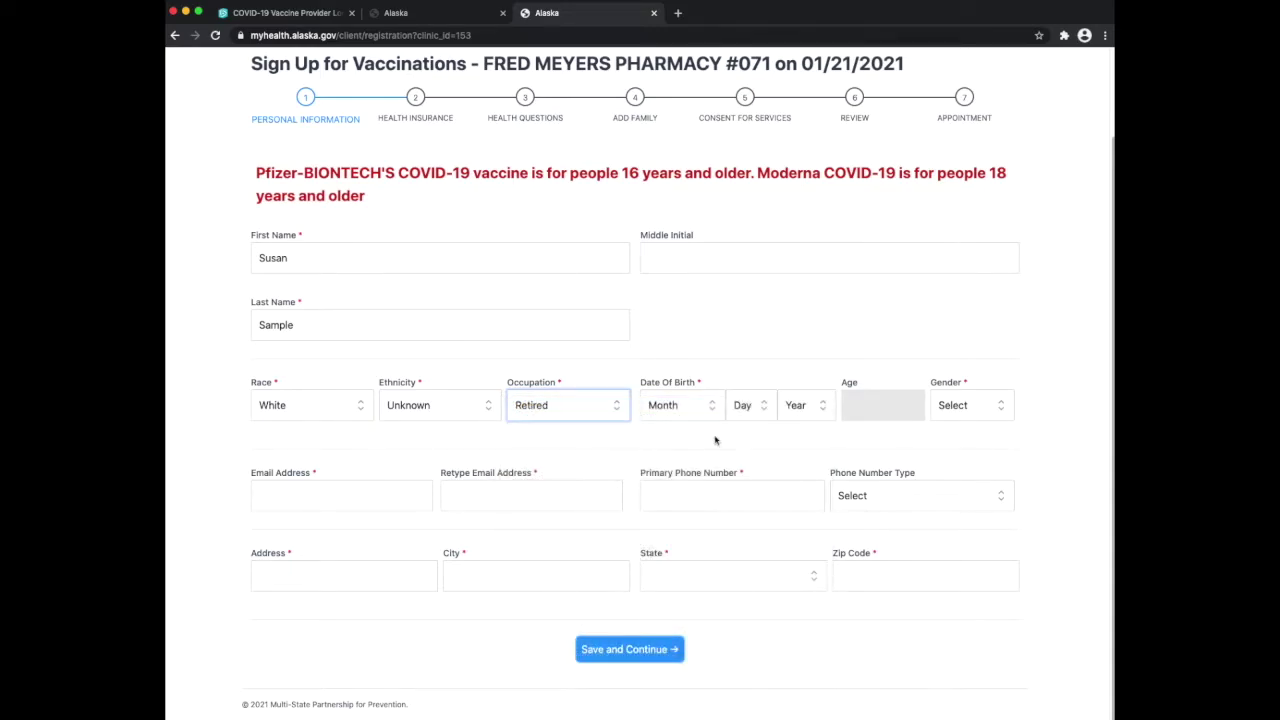
Set the birth date to April 16, 1935 and gender to Female
{"action": "left_click", "coordinate": [711, 406]}
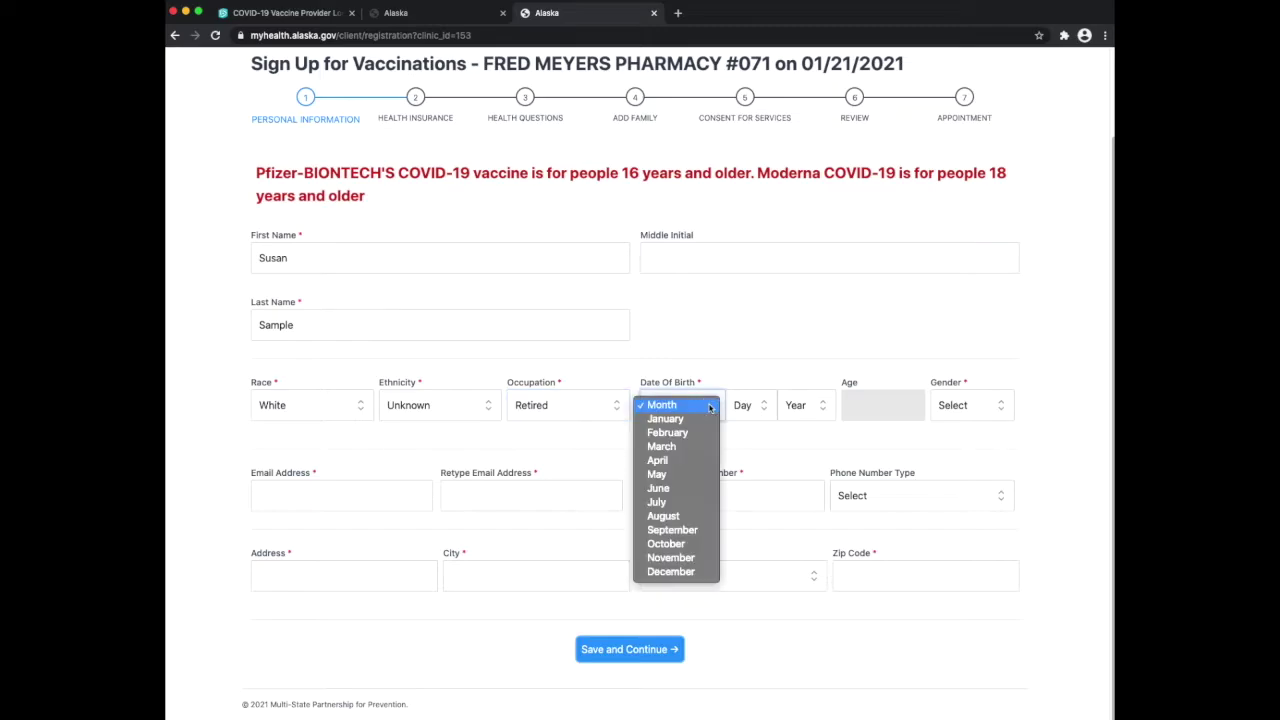
{"action": "left_click", "coordinate": [684, 464]}
{"action": "left_click", "coordinate": [764, 414]}
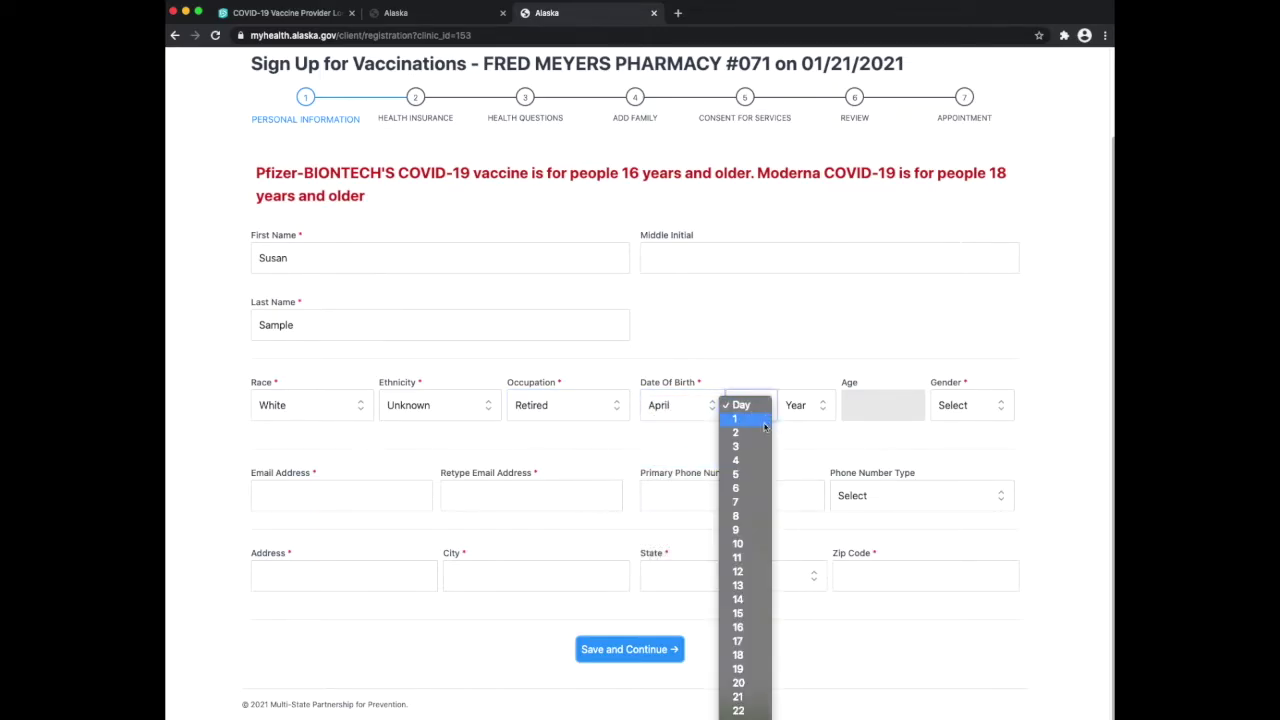
{"action": "left_click", "coordinate": [747, 630]}
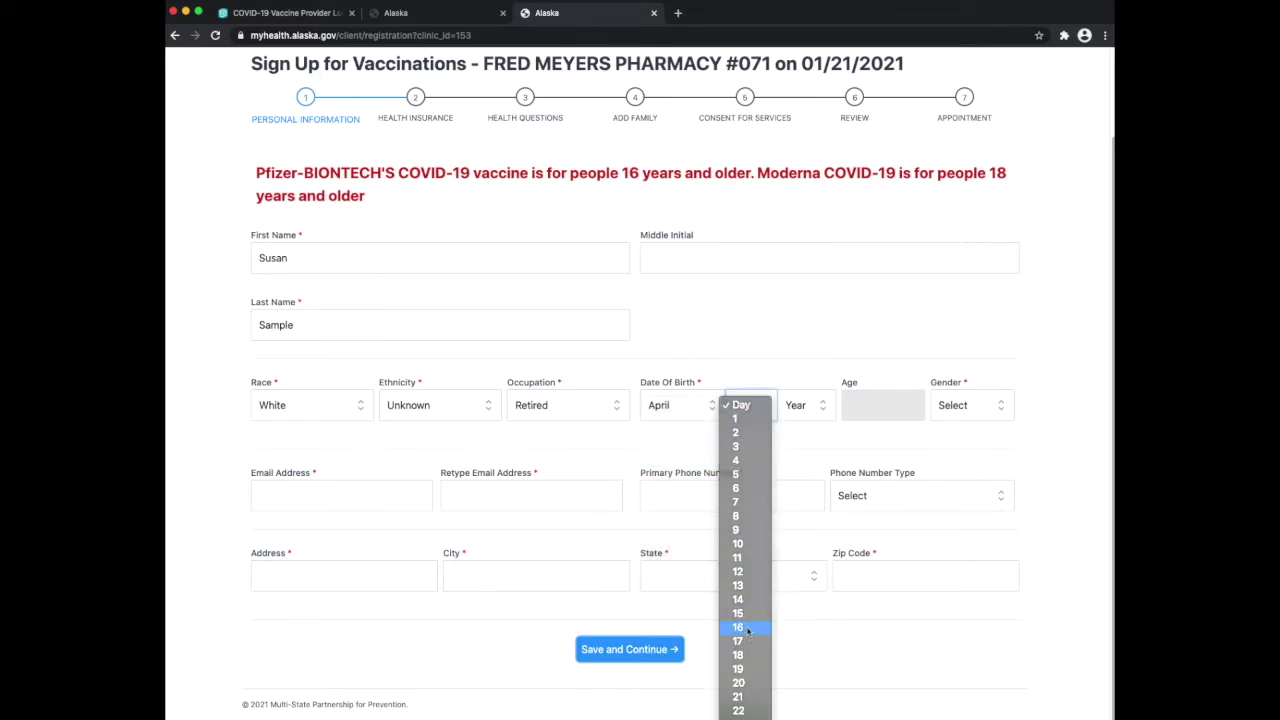
{"action": "left_click", "coordinate": [823, 406]}
{"action": "scroll", "coordinate": [797, 695], "scroll_direction": "down", "scroll_amount": 5}
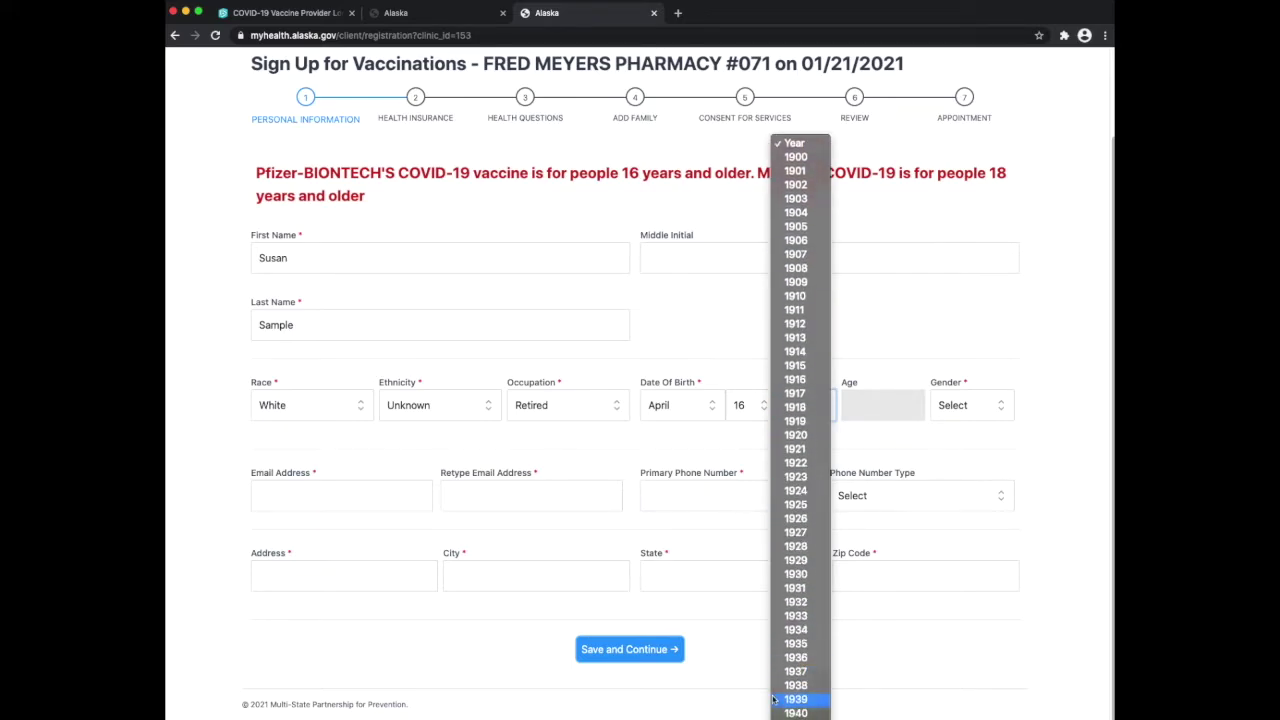
{"action": "left_click", "coordinate": [797, 644]}
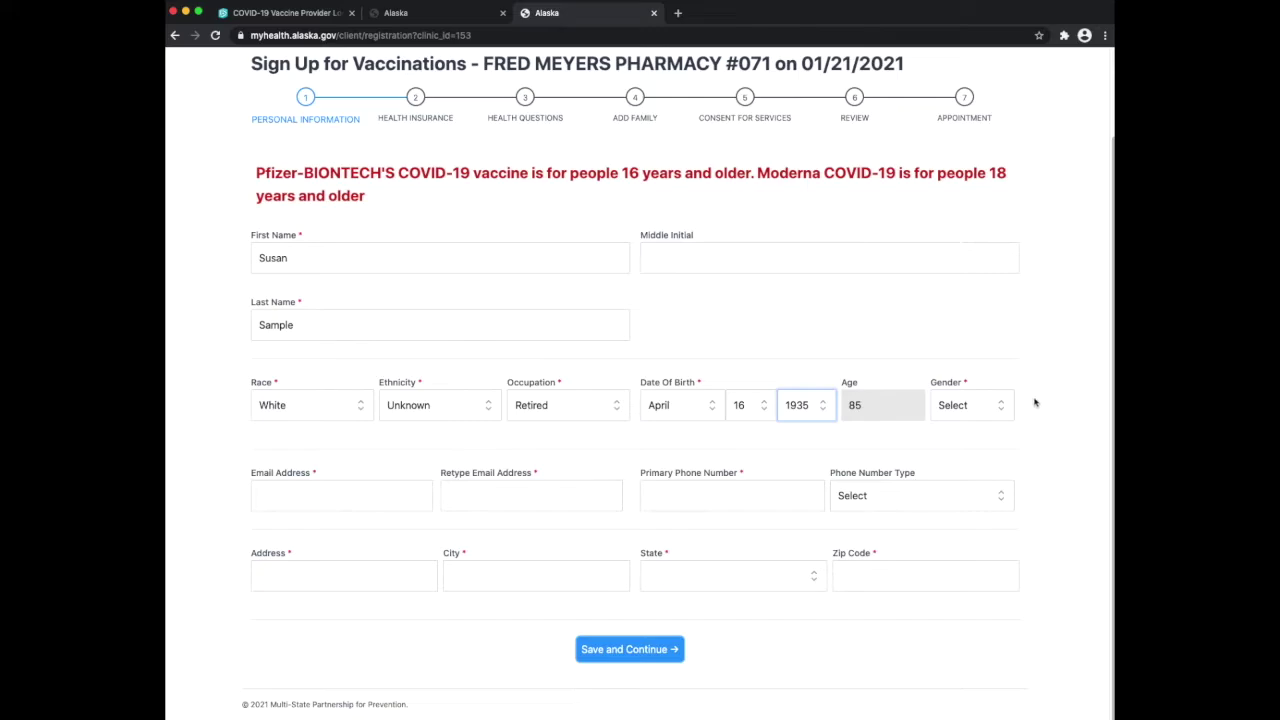
{"action": "left_click", "coordinate": [1001, 414]}
{"action": "left_click", "coordinate": [979, 435]}
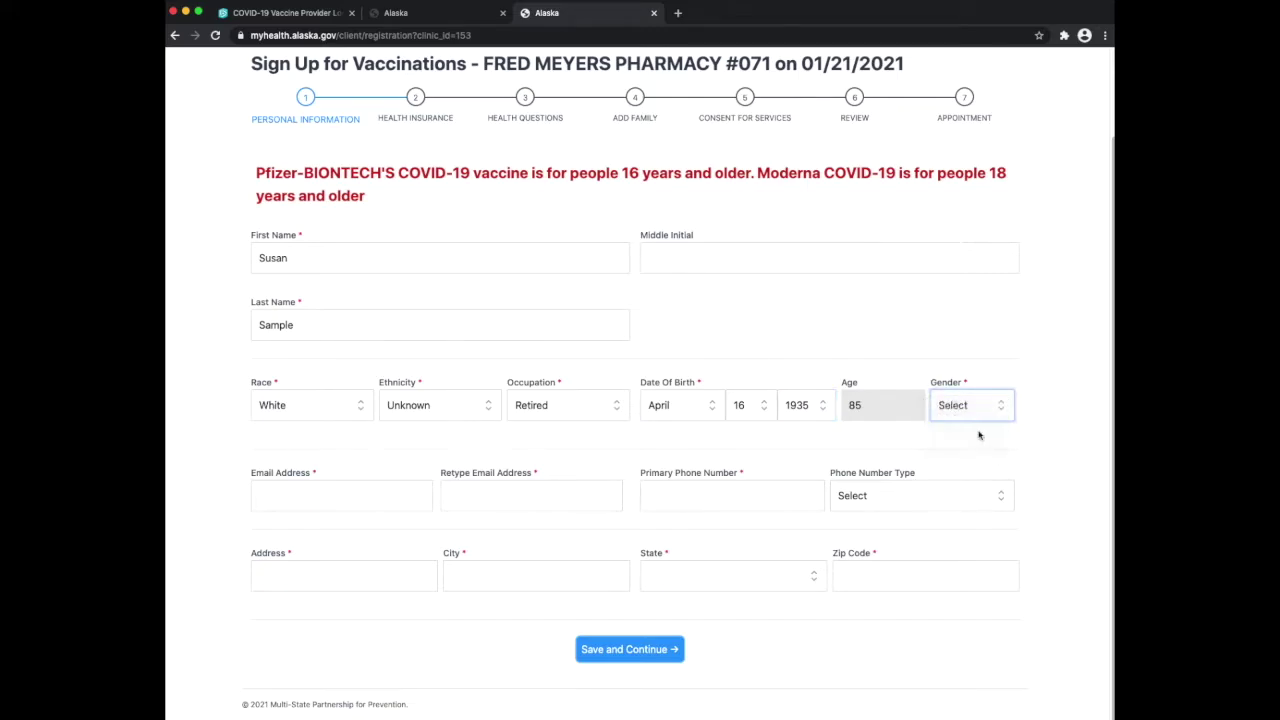
{"action": "left_click", "coordinate": [369, 496]}
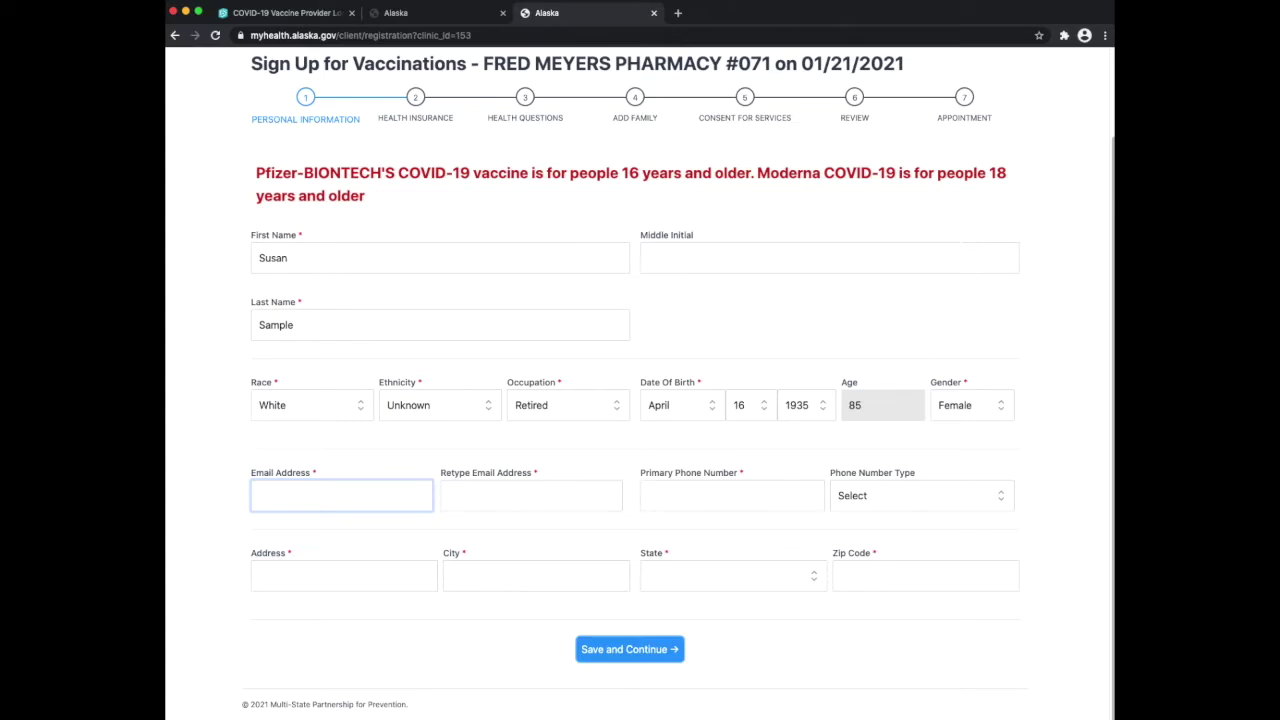
Enter and confirm the contact e-mail, then add the primary phone number as Mobile
{"action": "type", "text": "susan@sample.com"}
{"action": "key", "text": "Tab"}
{"action": "type", "text": "s"}
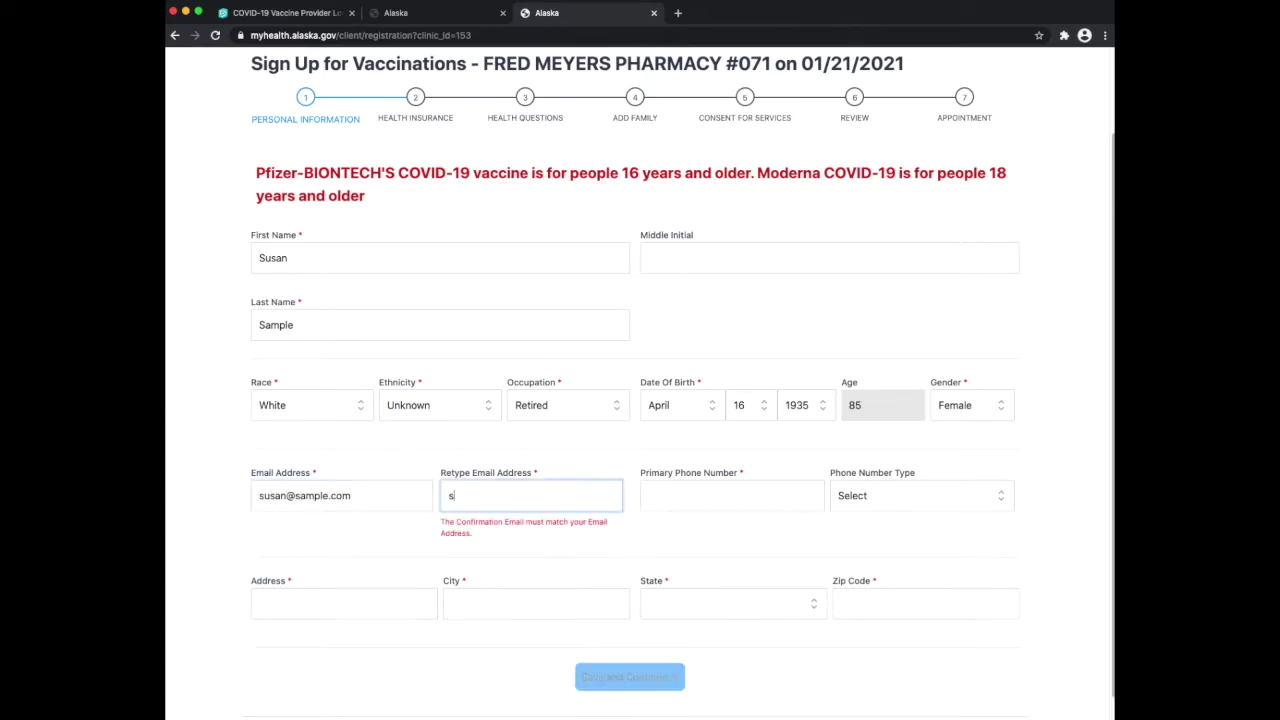
{"action": "type", "text": "usan@samp"}
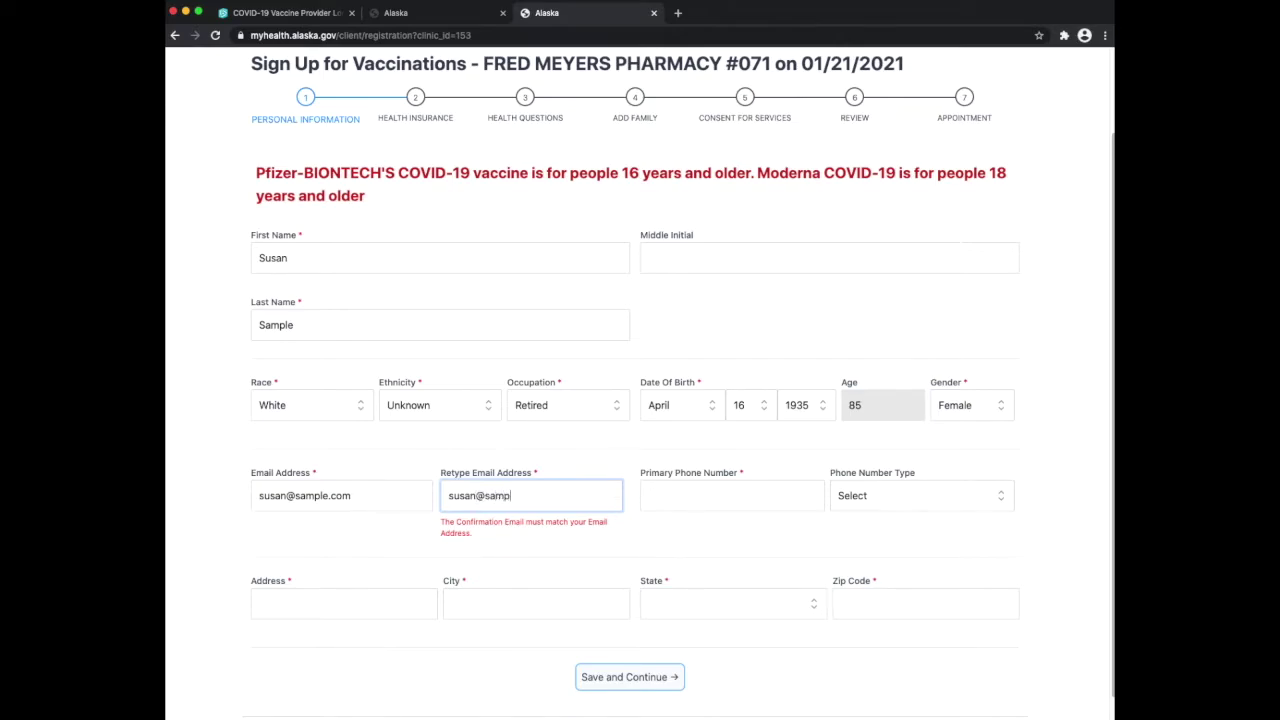
{"action": "type", "text": "le.com"}
{"action": "key", "text": "Tab"}
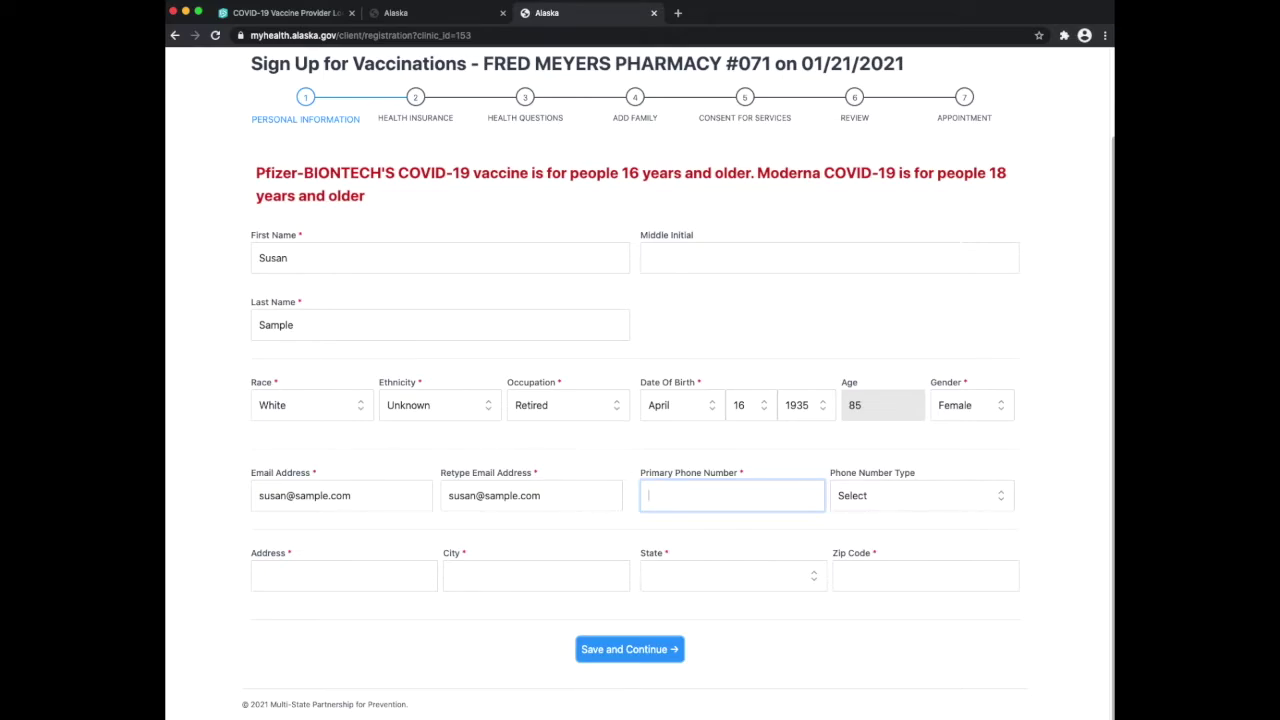
{"action": "left_click", "coordinate": [1003, 500]}
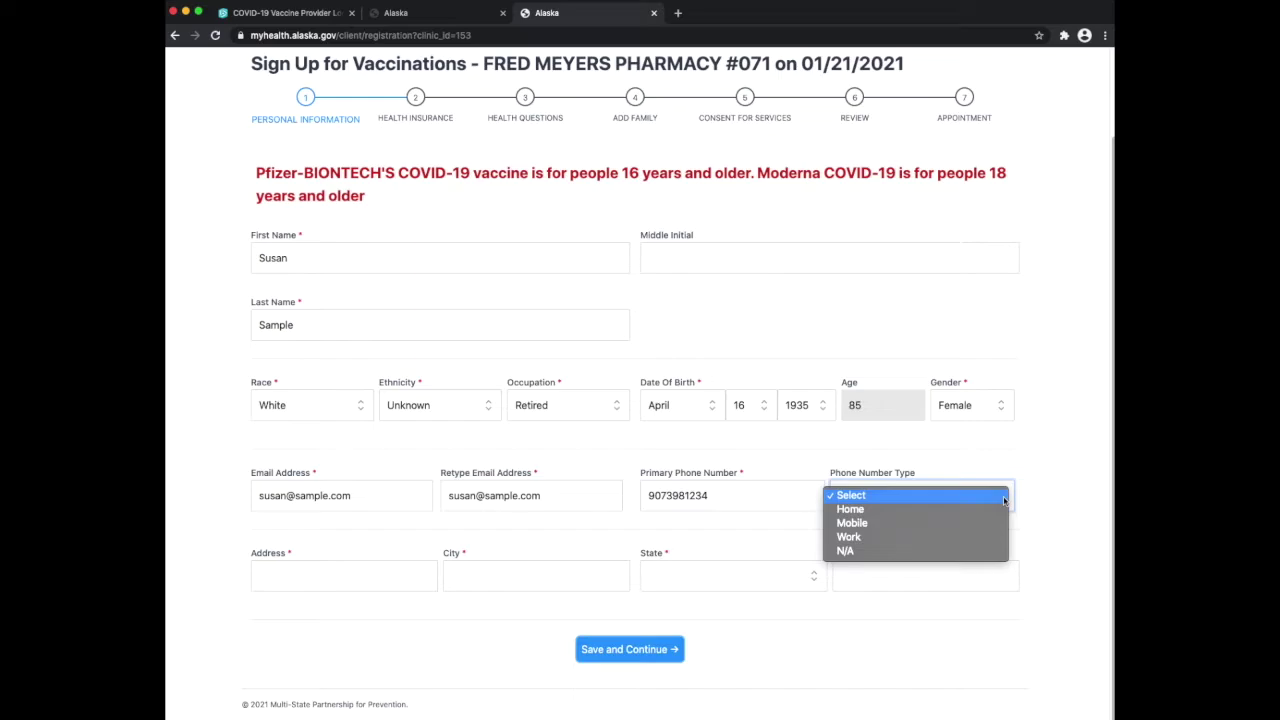
{"action": "left_click", "coordinate": [969, 525]}
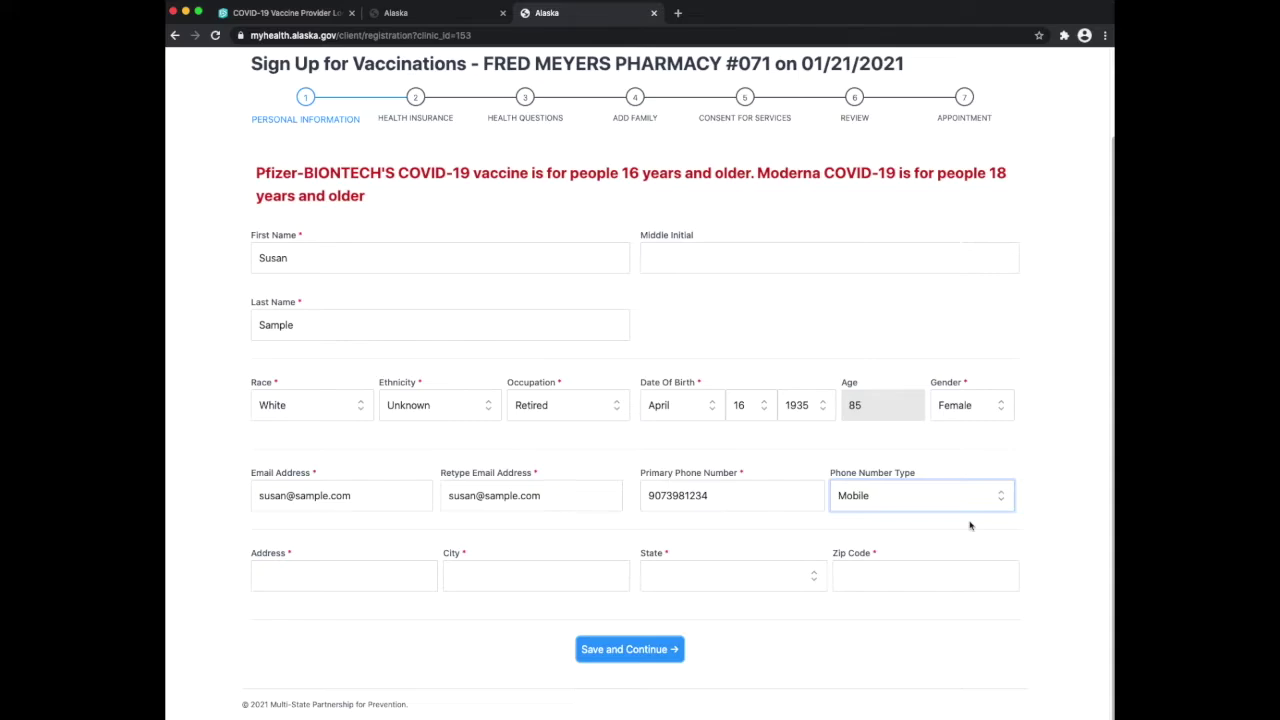
Fill in the street address and city, and choose Alaska as the state
{"action": "left_click", "coordinate": [312, 573]}
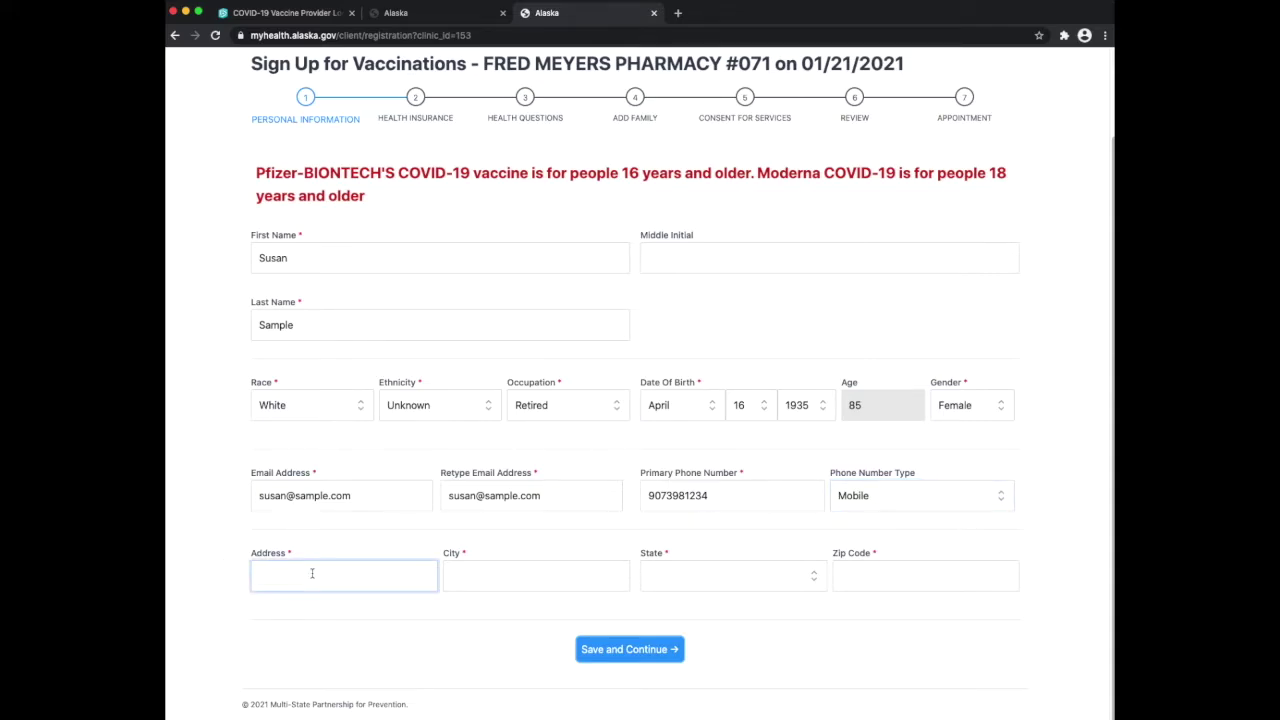
{"action": "type", "text": "12345 Anywhere St"}
{"action": "key", "text": "Tab"}
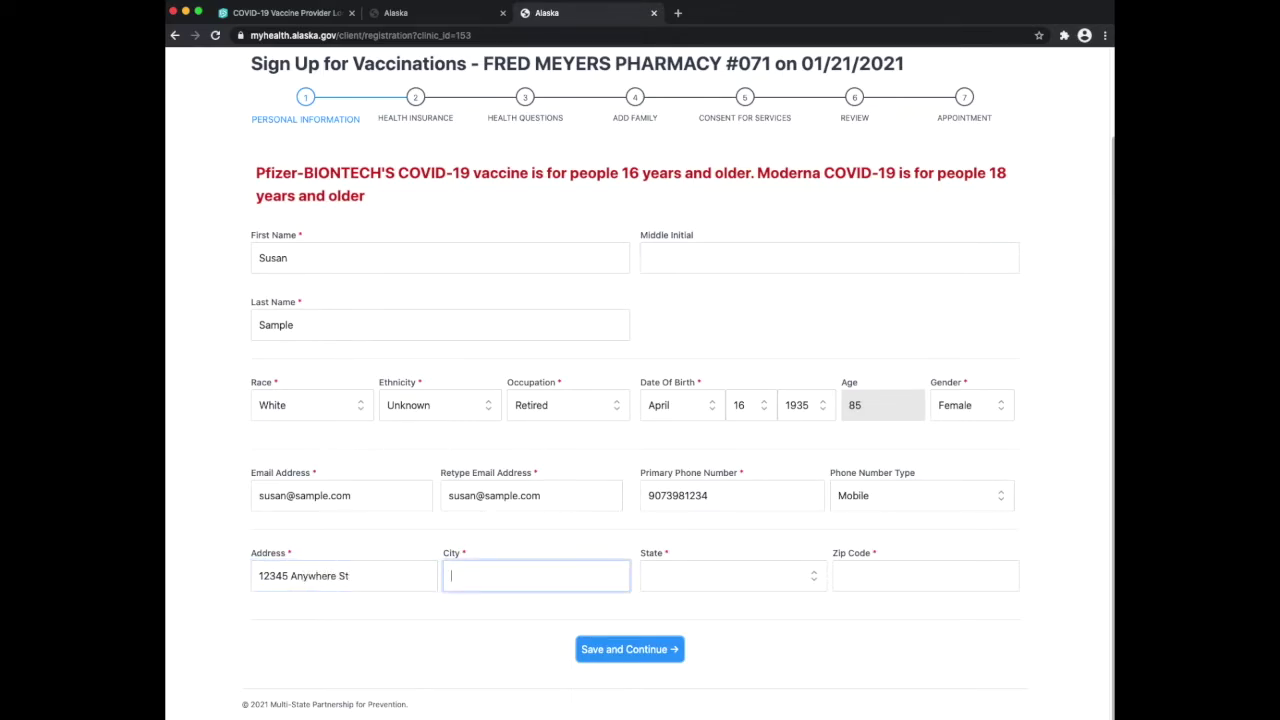
{"action": "type", "text": "Soldotna"}
{"action": "key", "text": "Tab"}
{"action": "left_click", "coordinate": [771, 574]}
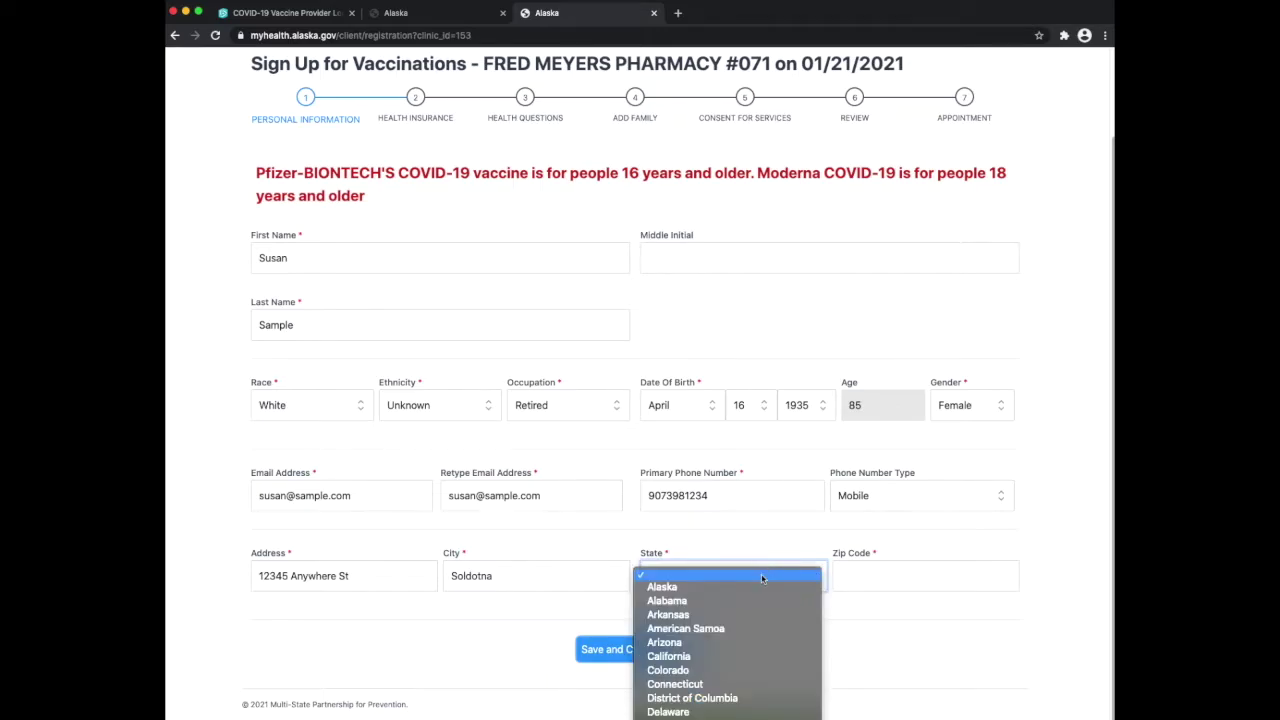
{"action": "left_click", "coordinate": [760, 586]}
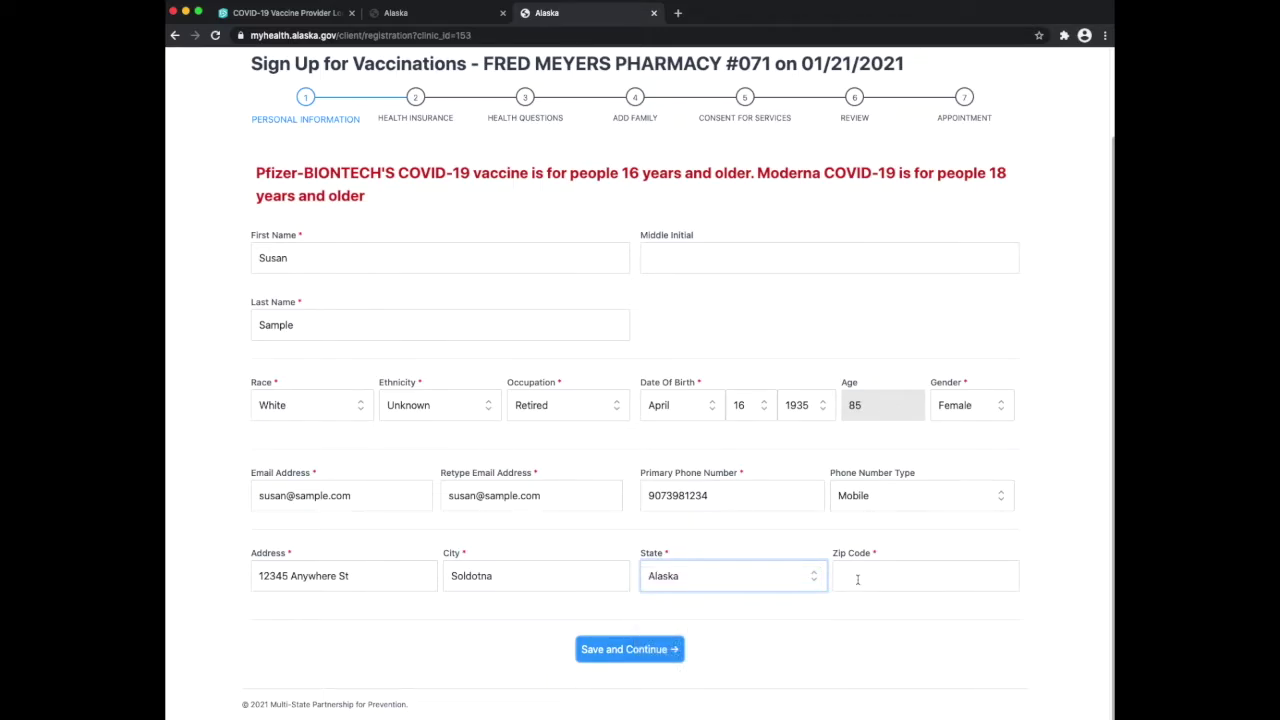
{"action": "left_click", "coordinate": [849, 577]}
Enter the zip code, save the personal details, and glance at the Insurance Type list
{"action": "type", "text": "99669"}
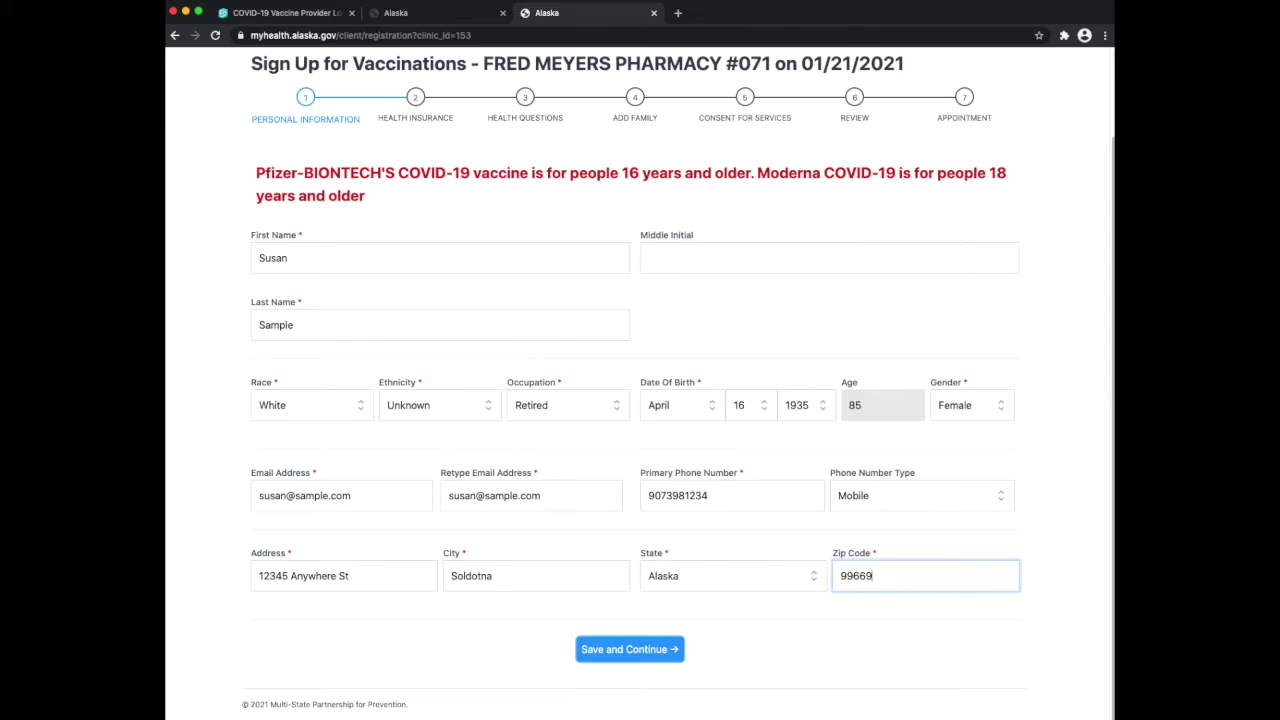
{"action": "left_click", "coordinate": [654, 649]}
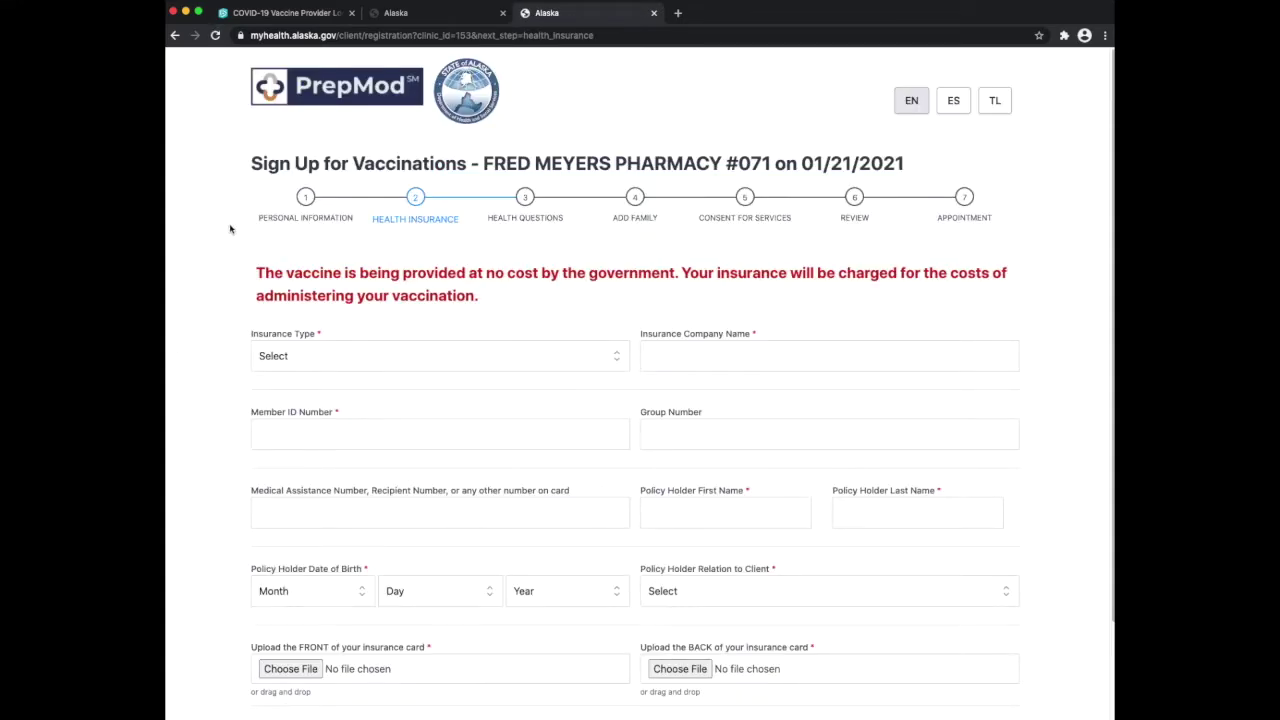
{"action": "scroll", "coordinate": [445, 266], "scroll_direction": "down", "scroll_amount": 2}
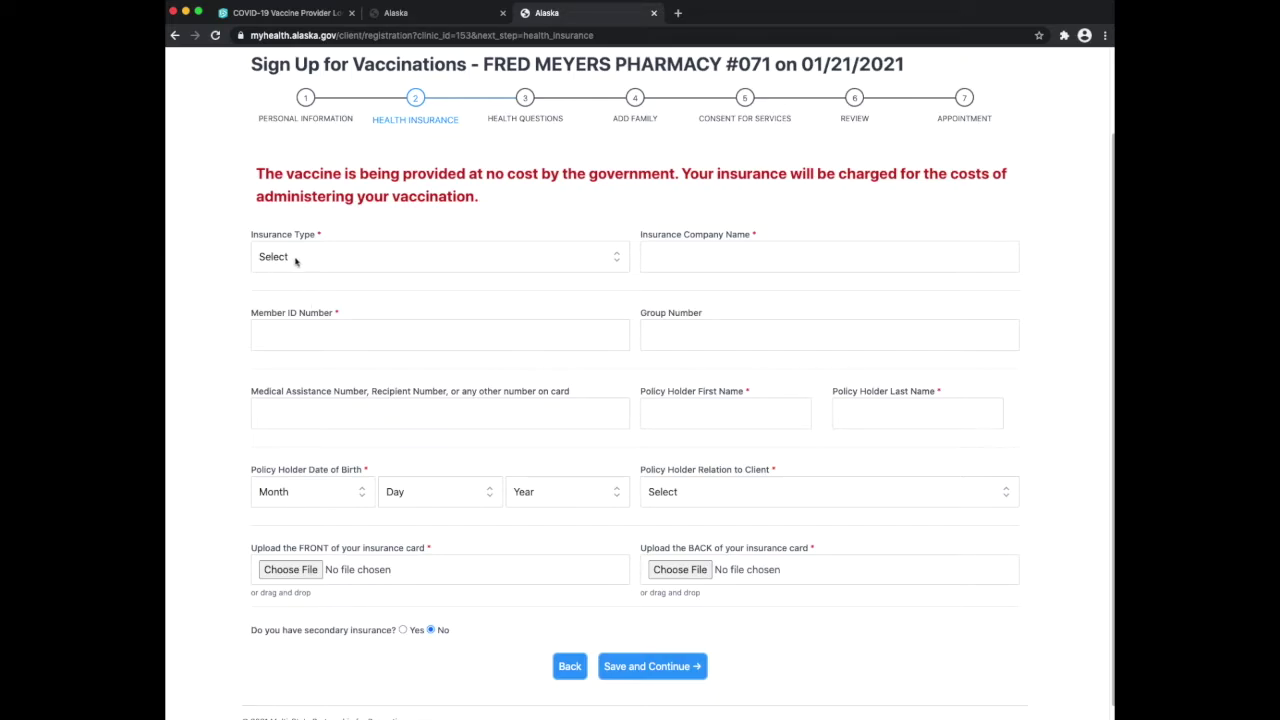
{"action": "left_click", "coordinate": [617, 260]}
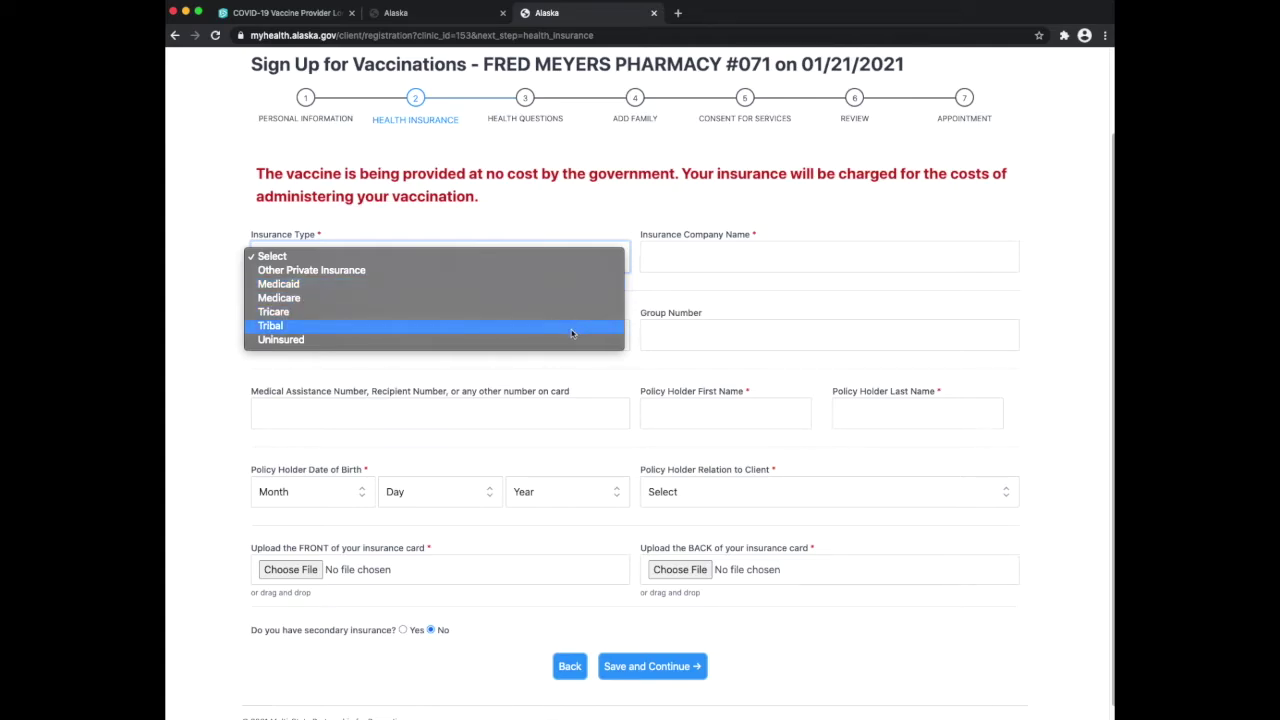
{"action": "left_click", "coordinate": [612, 222]}
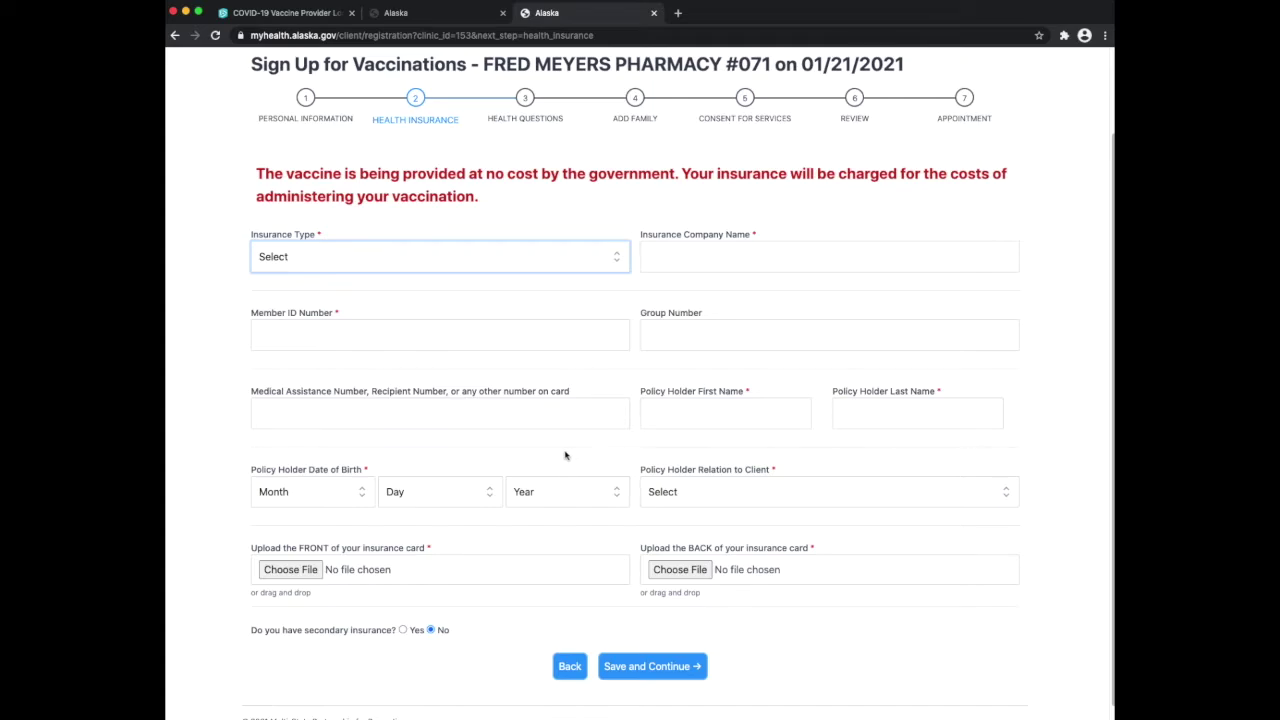
Choose Medicare as the insurance type and company, then enter the member ID and policy holder's name
{"action": "left_click", "coordinate": [619, 258]}
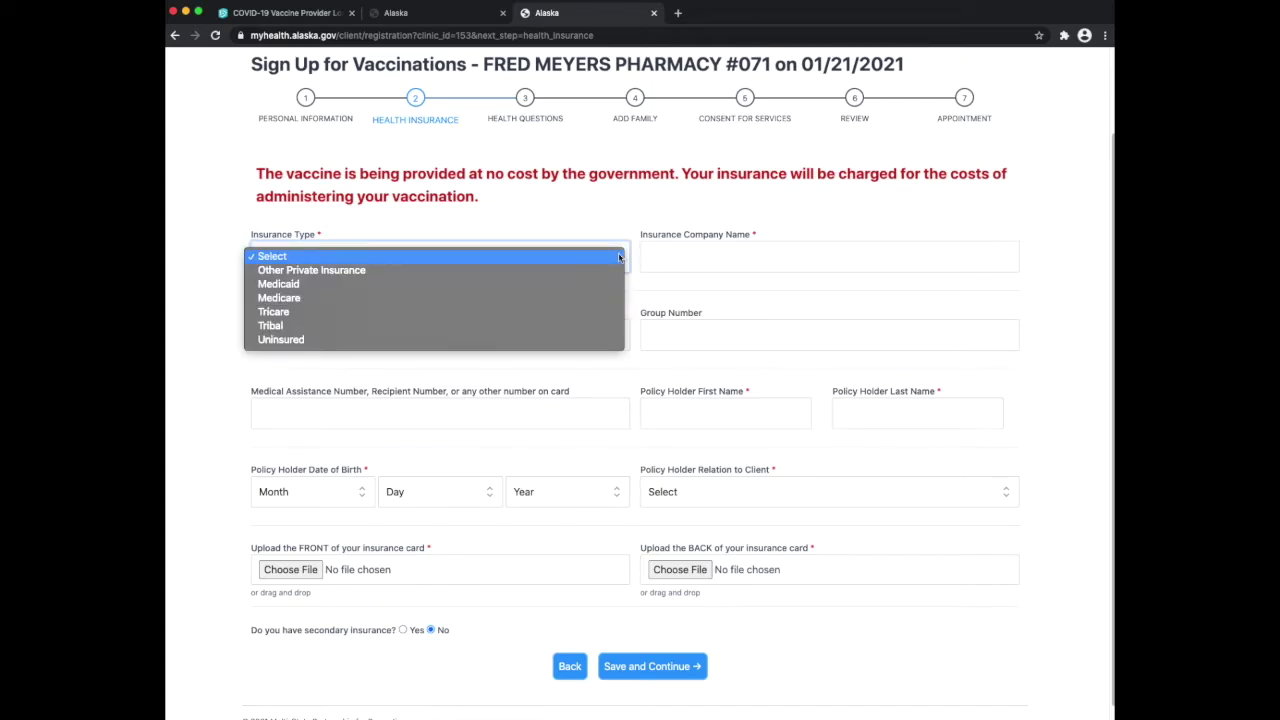
{"action": "left_click", "coordinate": [570, 304]}
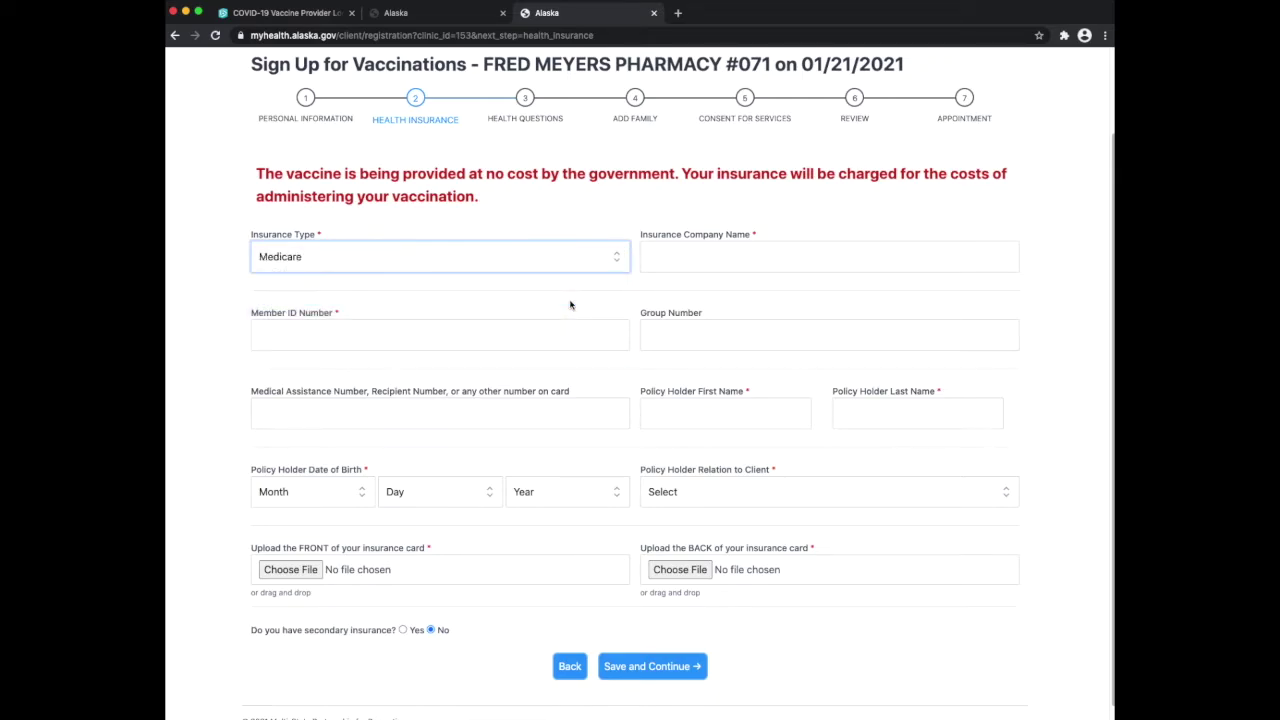
{"action": "left_click", "coordinate": [686, 264]}
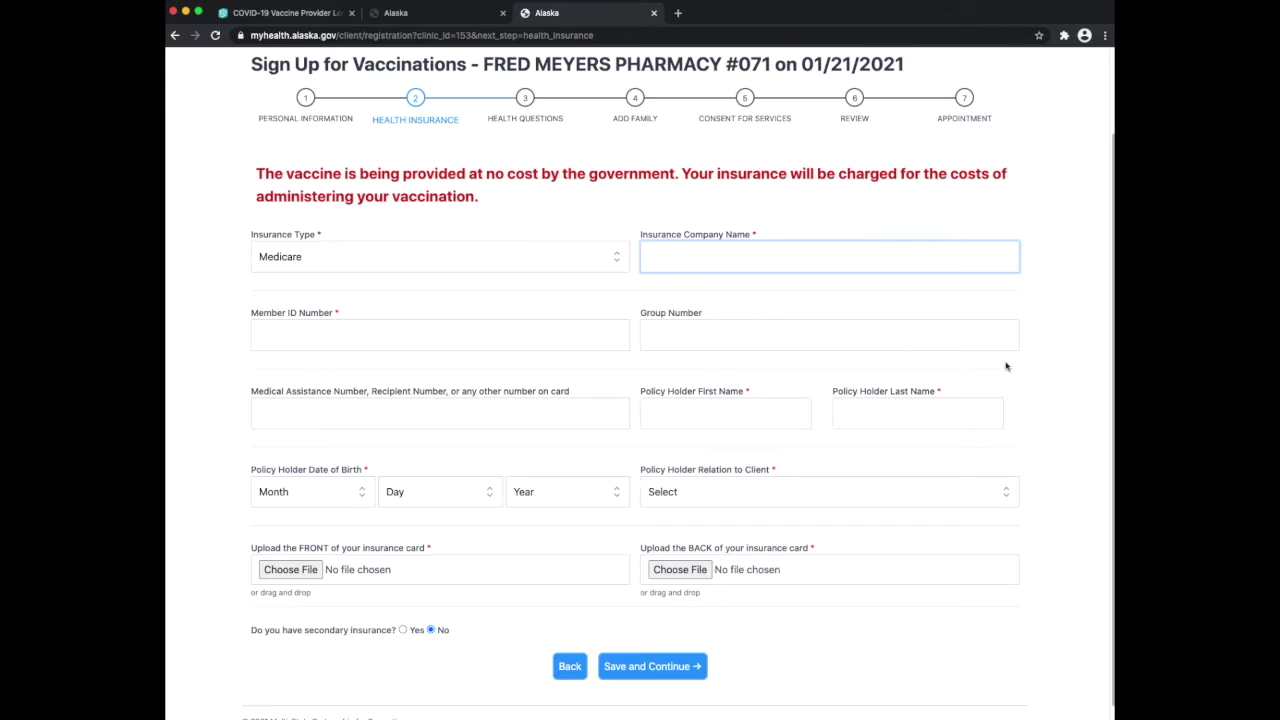
{"action": "type", "text": "Medicare"}
{"action": "left_click", "coordinate": [440, 335]}
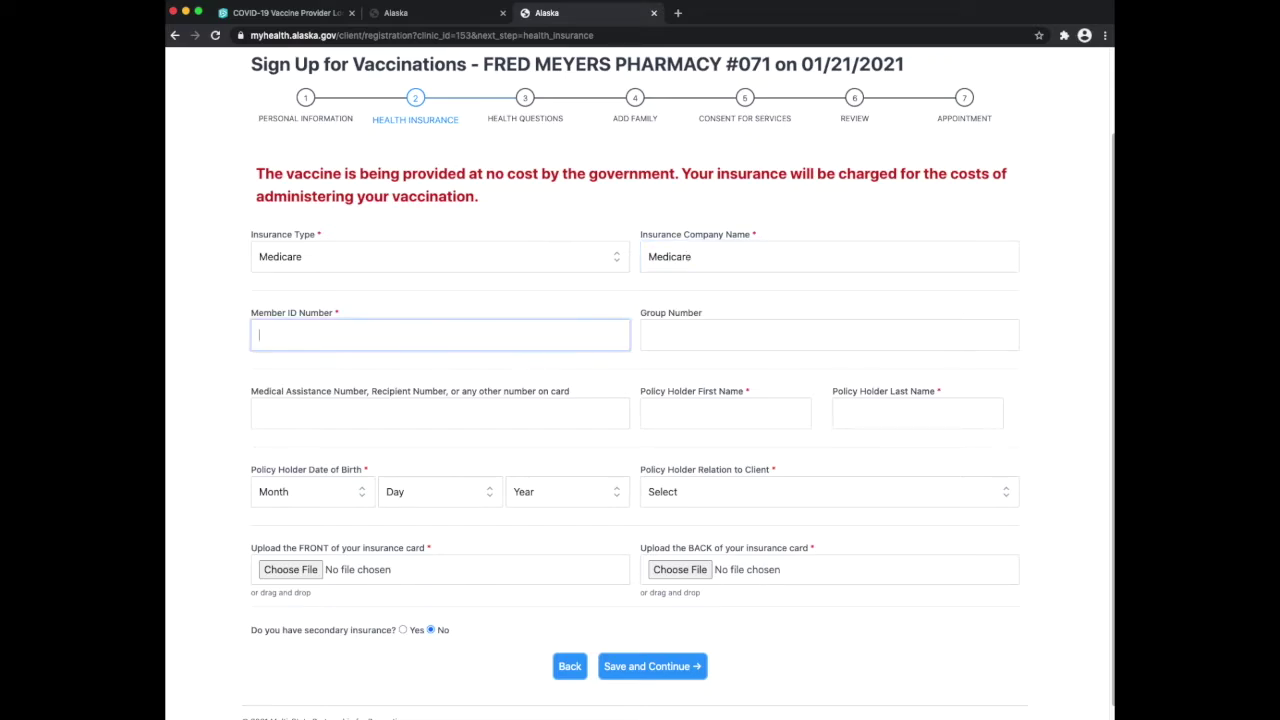
{"action": "type", "text": "123456"}
{"action": "left_click", "coordinate": [686, 410]}
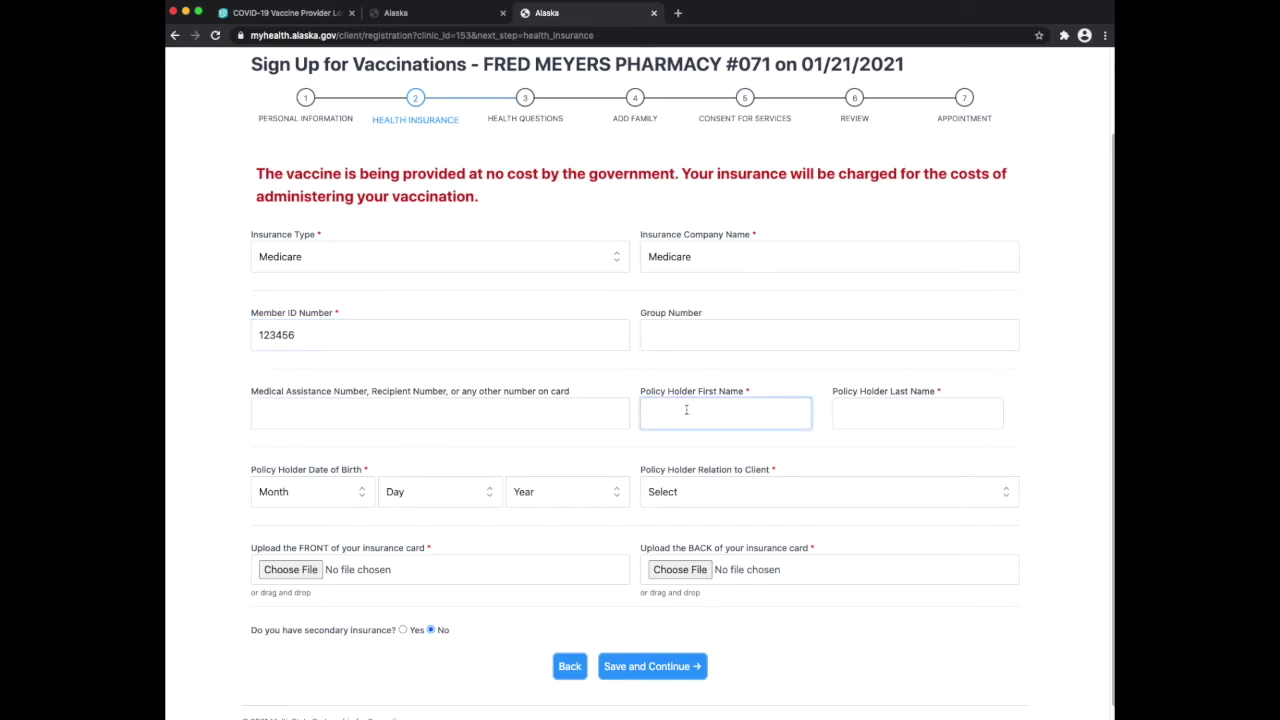
{"action": "type", "text": "Susan"}
{"action": "key", "text": "Tab"}
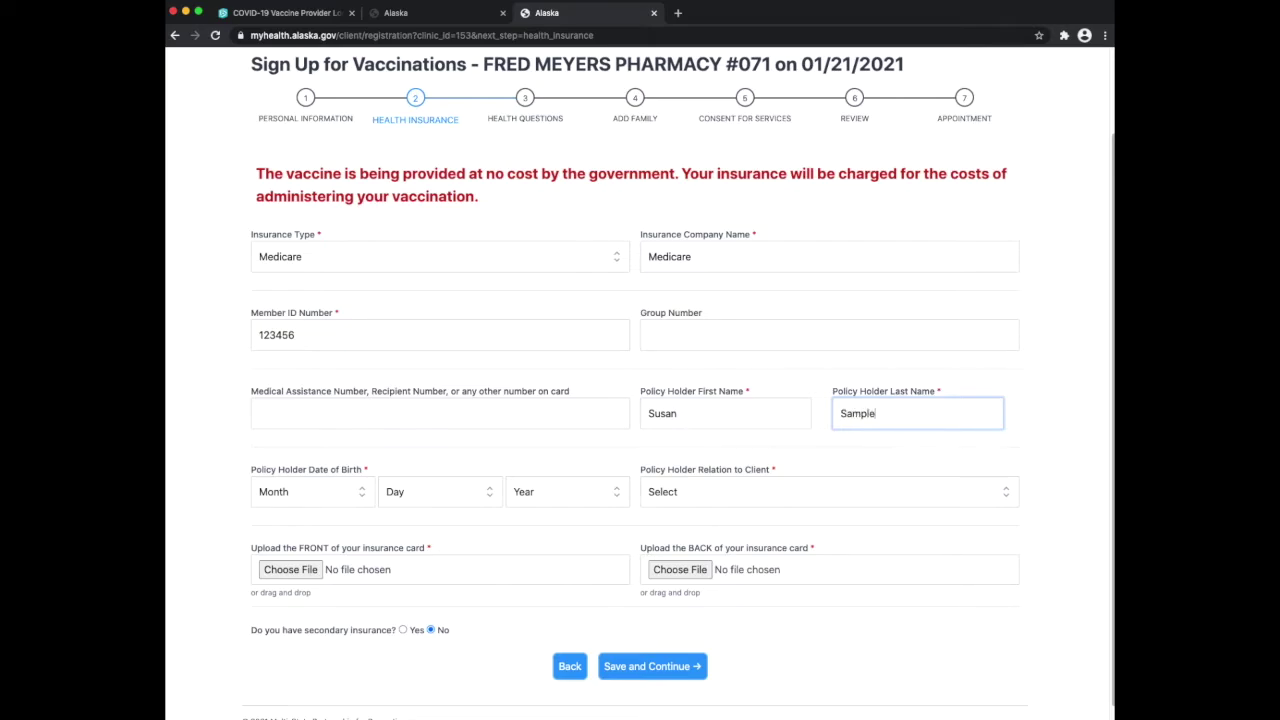
Set the policy holder's birth date to March 15, 1915 and relation to Self
{"action": "left_click", "coordinate": [328, 499]}
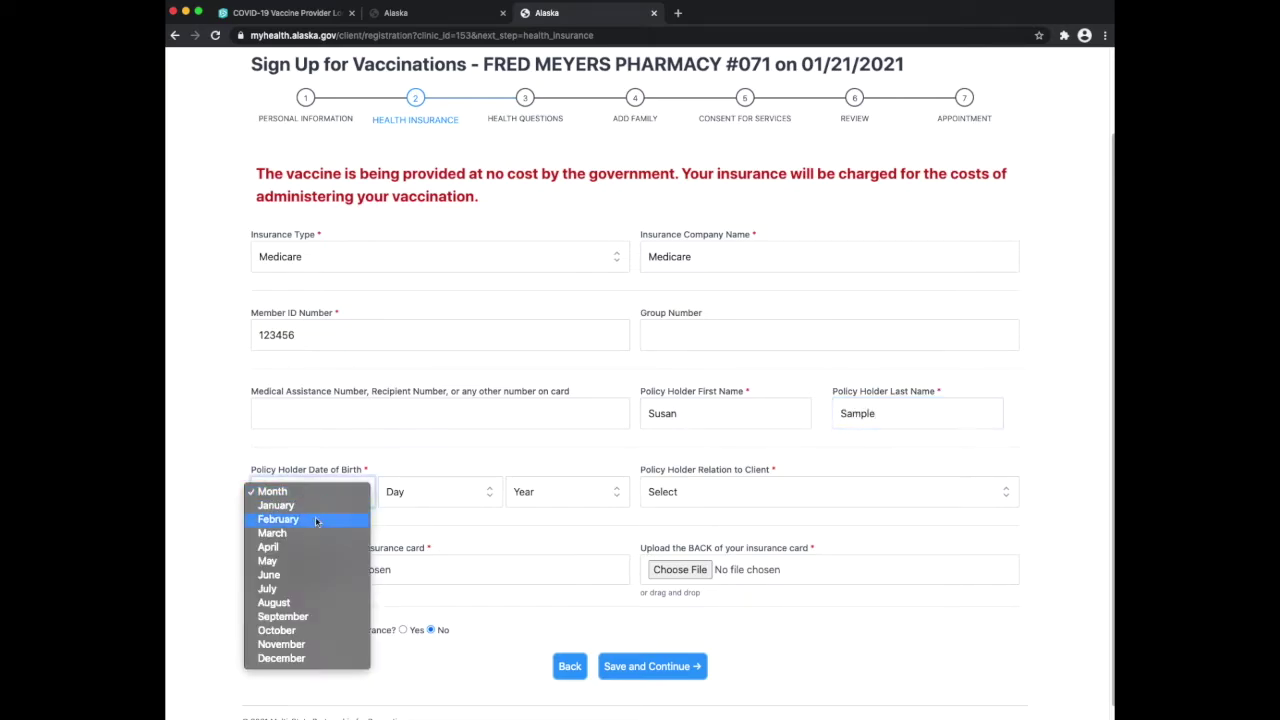
{"action": "left_click", "coordinate": [309, 533]}
{"action": "left_click", "coordinate": [418, 500]}
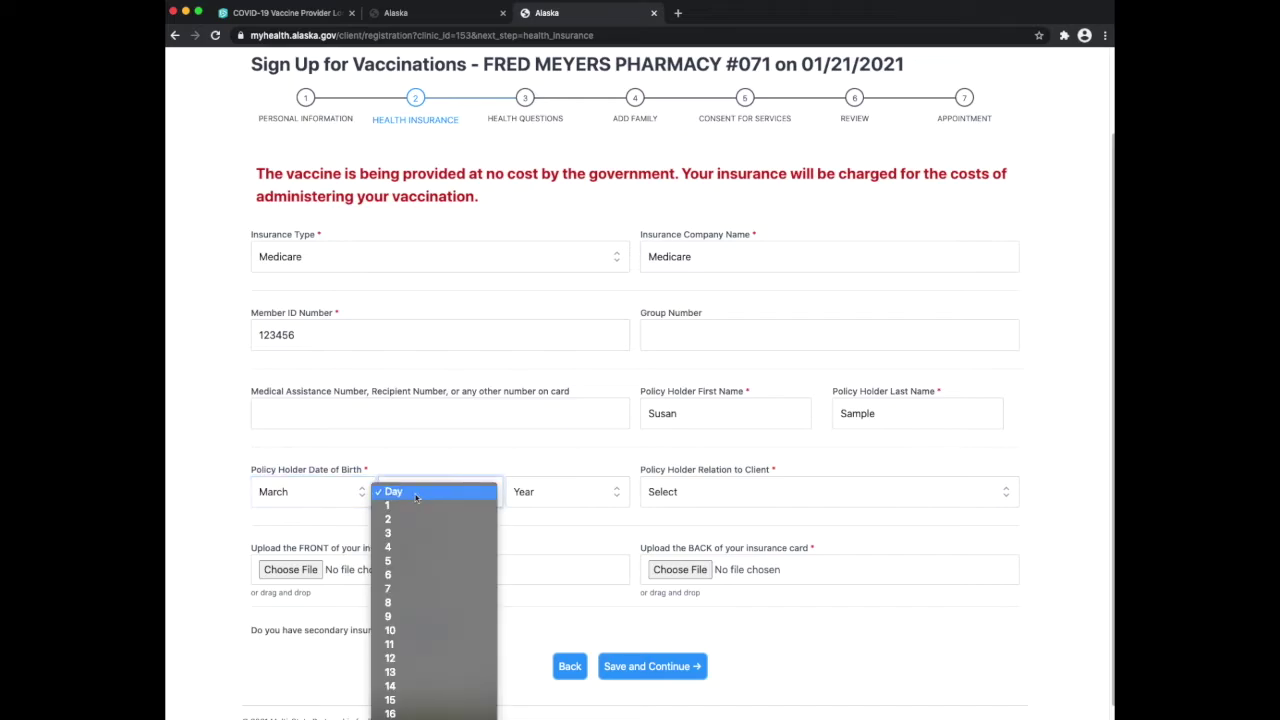
{"action": "left_click", "coordinate": [390, 703]}
{"action": "left_click", "coordinate": [546, 487]}
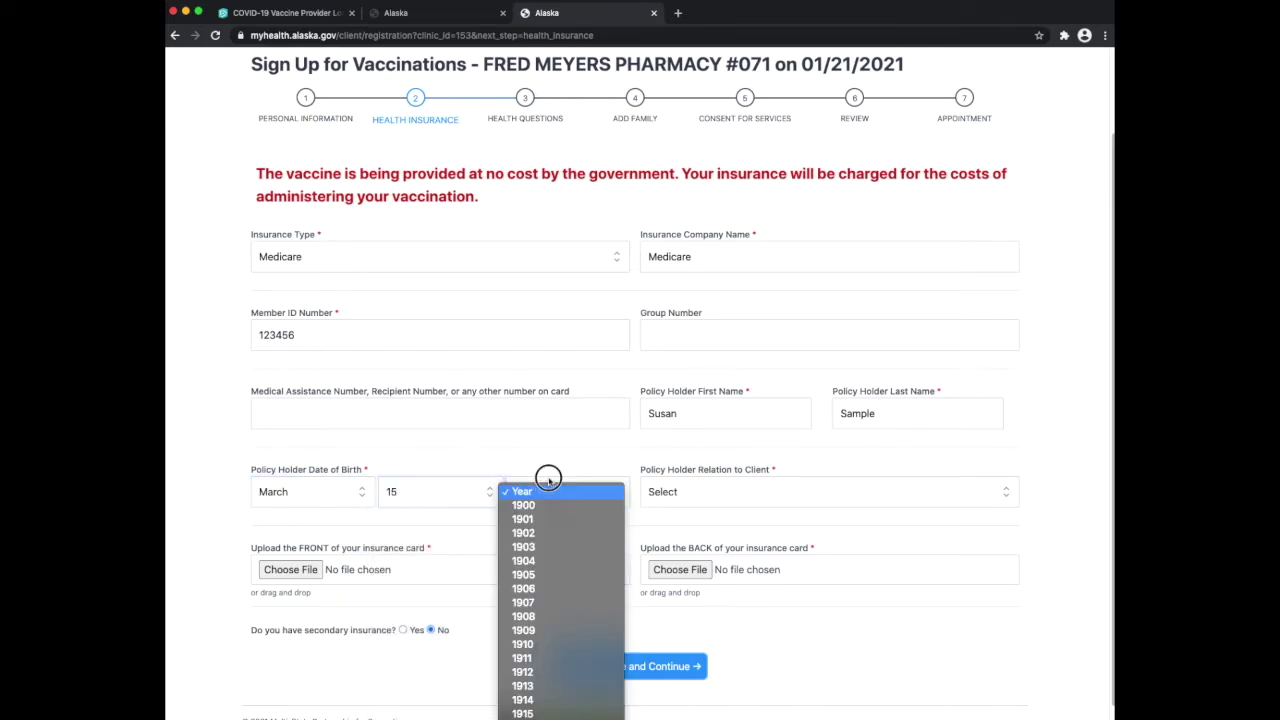
{"action": "left_click", "coordinate": [534, 714]}
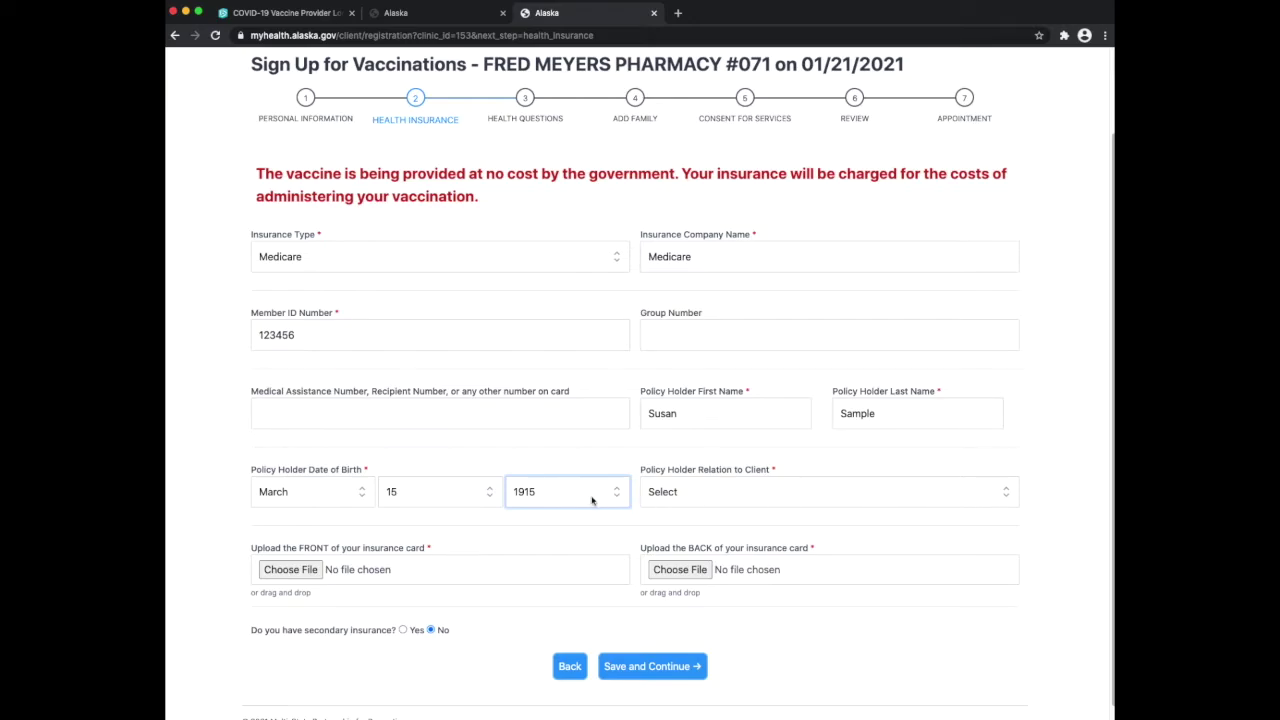
{"action": "left_click", "coordinate": [1006, 494]}
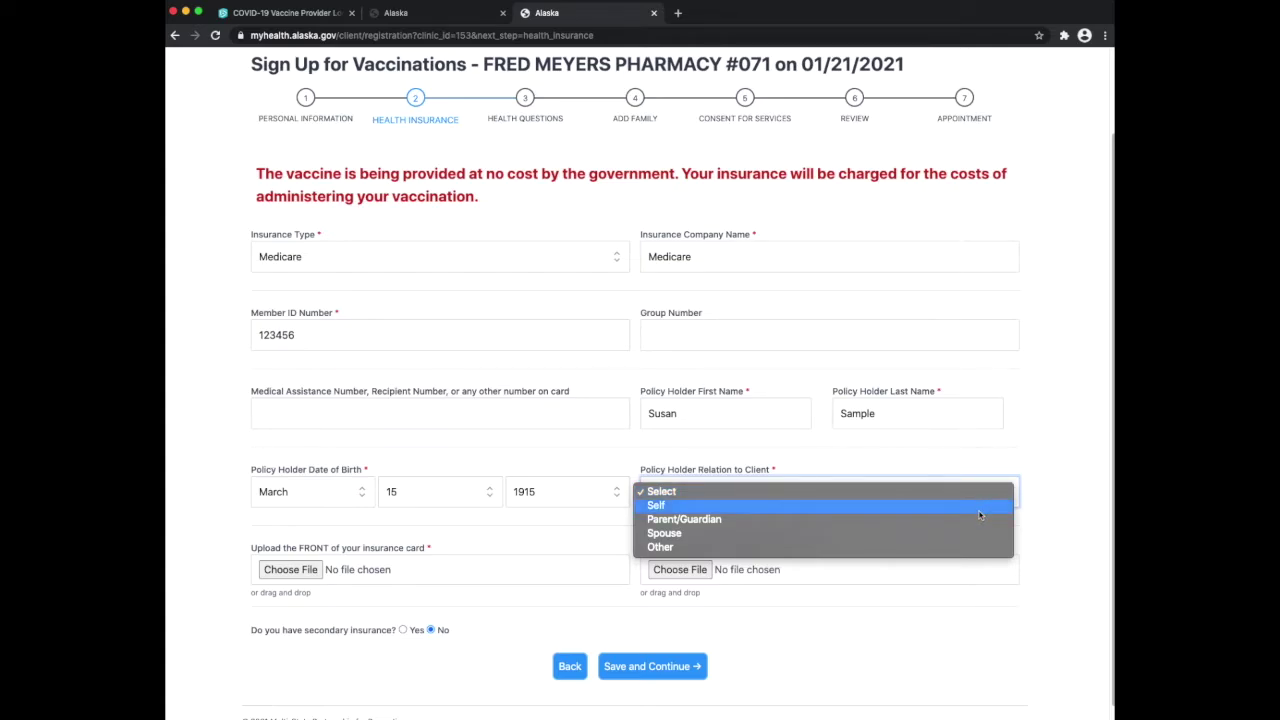
{"action": "left_click", "coordinate": [979, 508]}
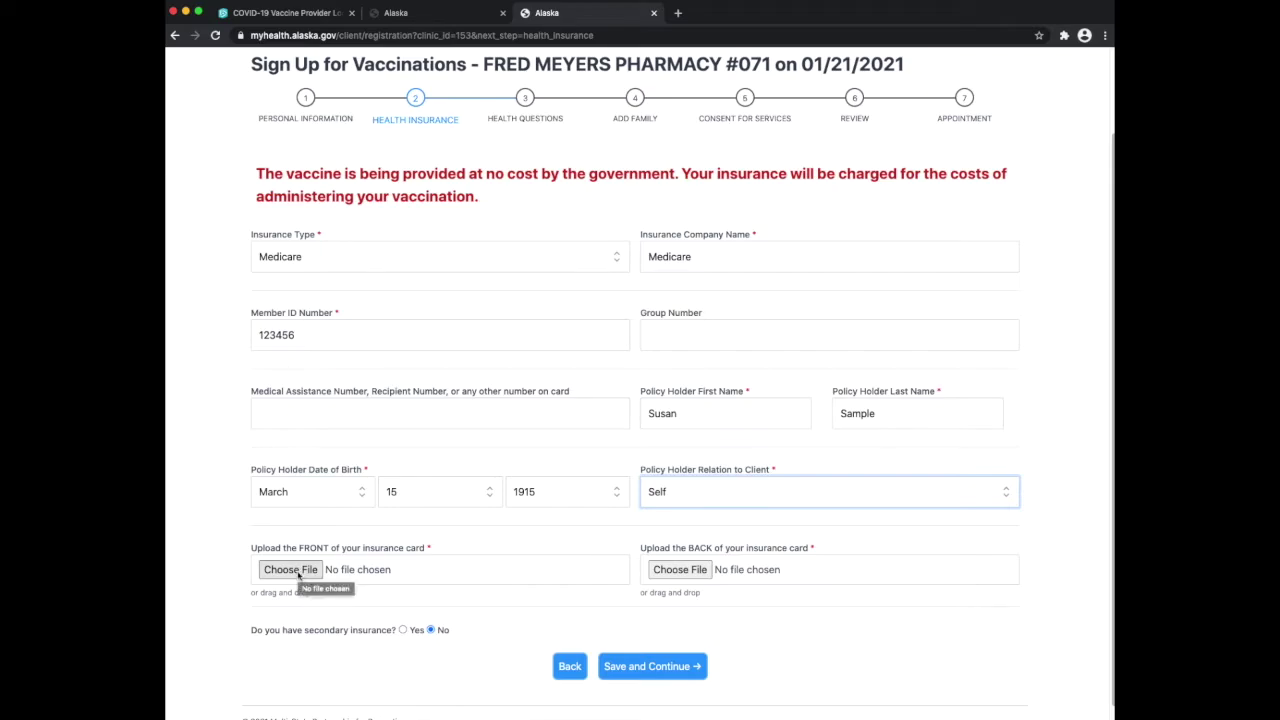
Upload insurancecard_front.gif as the front of the insurance card
{"action": "left_click", "coordinate": [297, 575]}
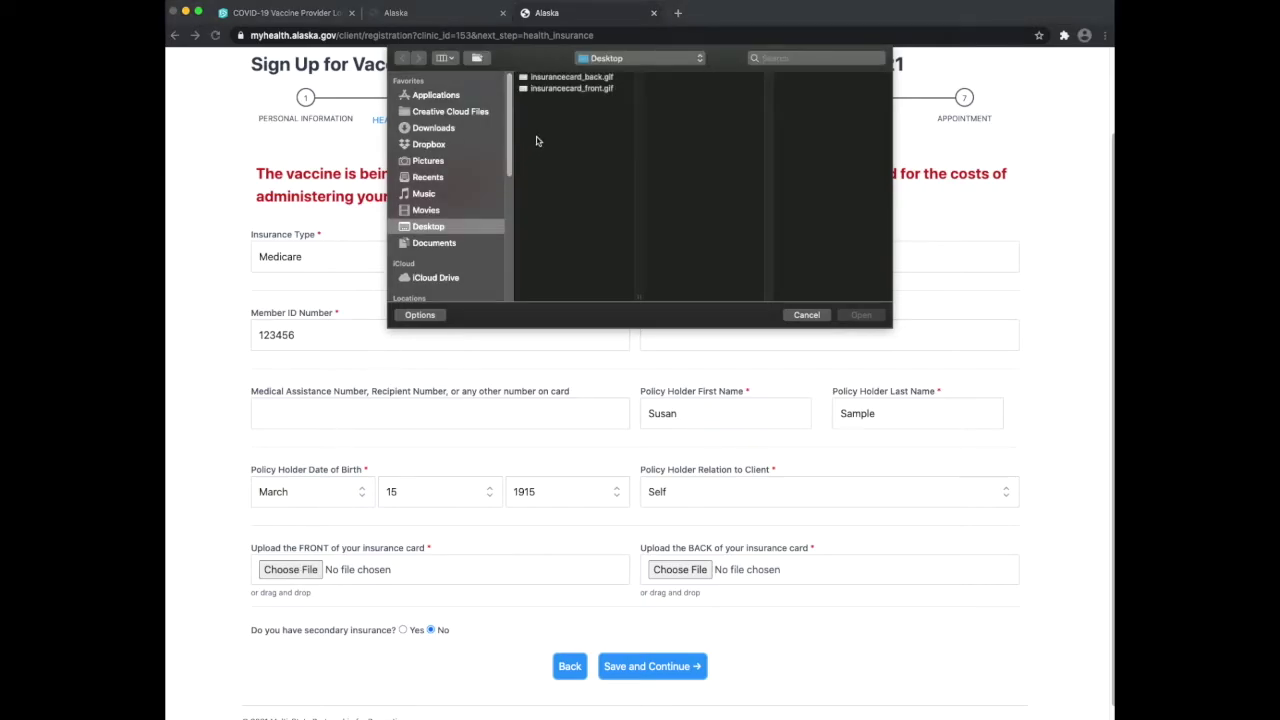
{"action": "left_click", "coordinate": [575, 89]}
{"action": "left_click", "coordinate": [857, 318]}
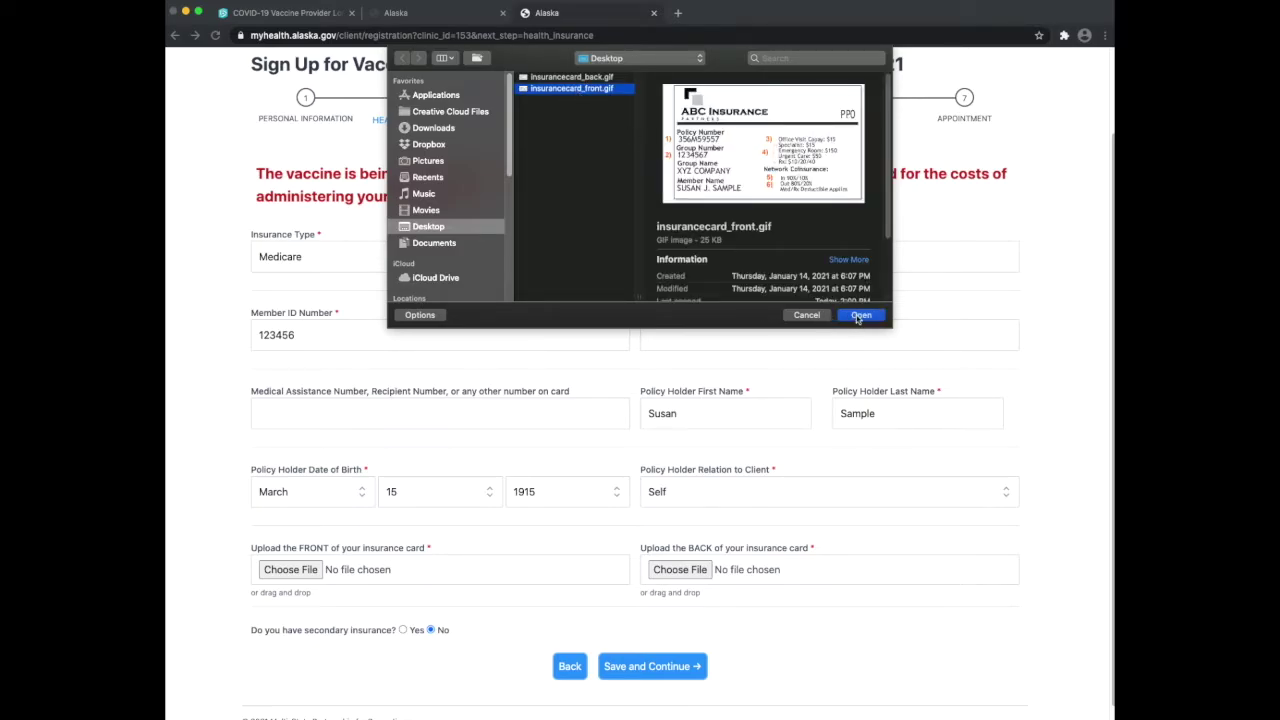
Upload insurancecard_back.gif as the back of the insurance card
{"action": "left_click", "coordinate": [676, 570]}
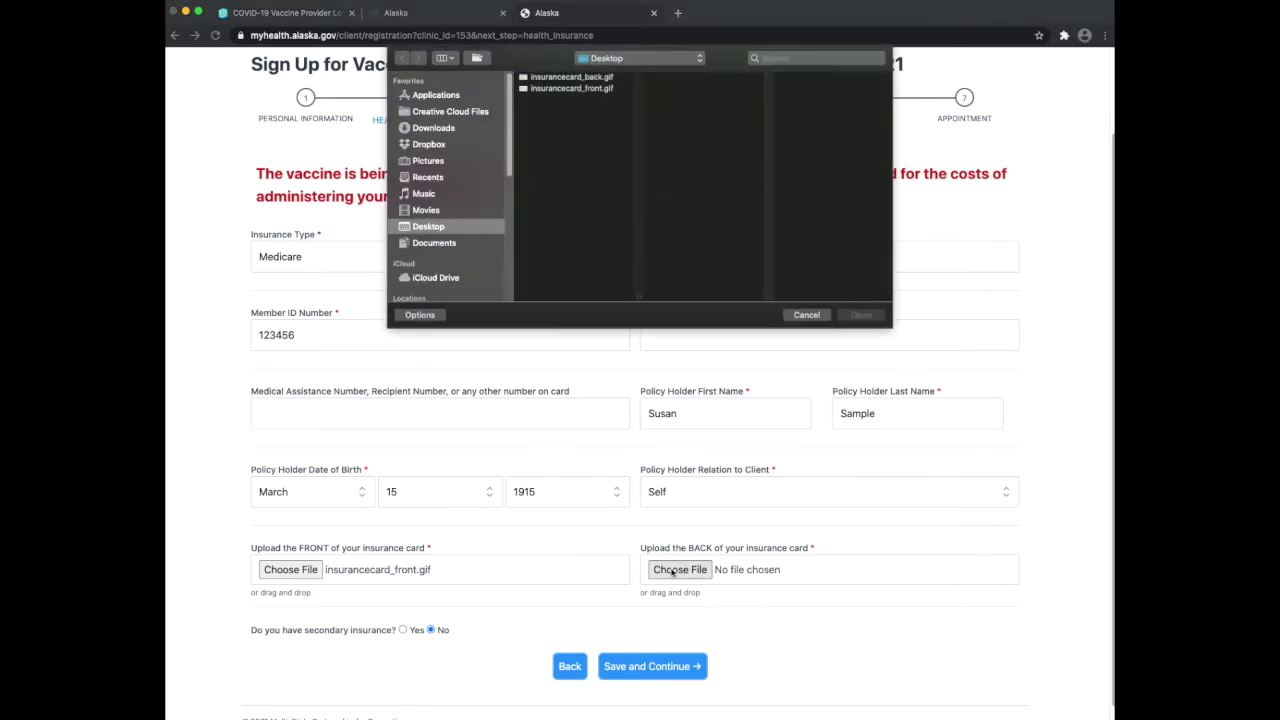
{"action": "left_click", "coordinate": [598, 78]}
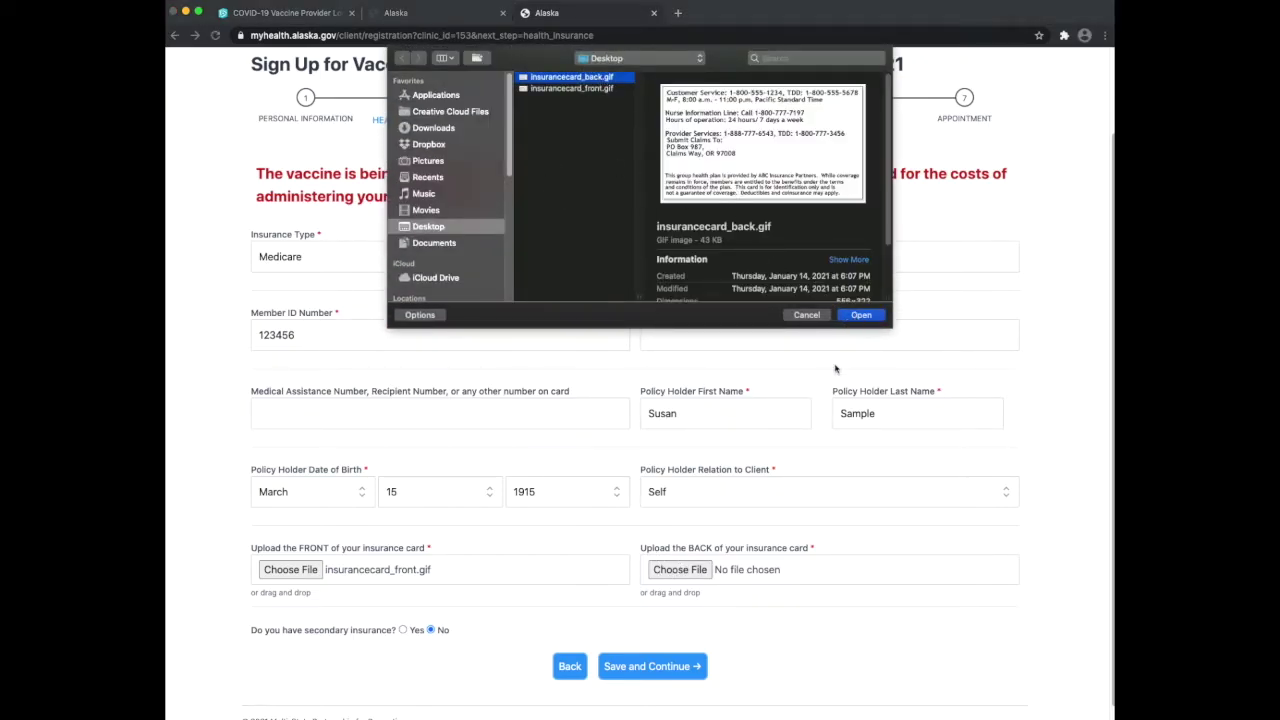
{"action": "left_click", "coordinate": [868, 316]}
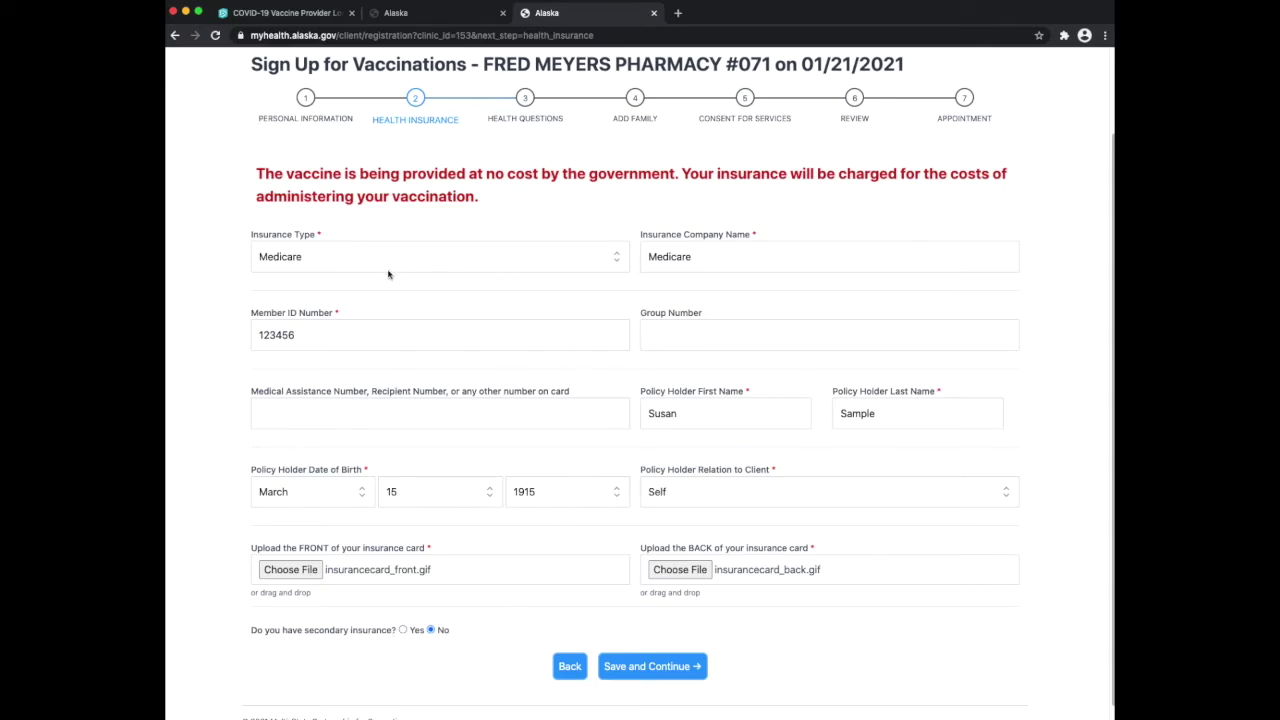
Switch the insurance type through Tribal and Other Private Insurance to Uninsured, then save and continue
{"action": "left_click", "coordinate": [528, 262]}
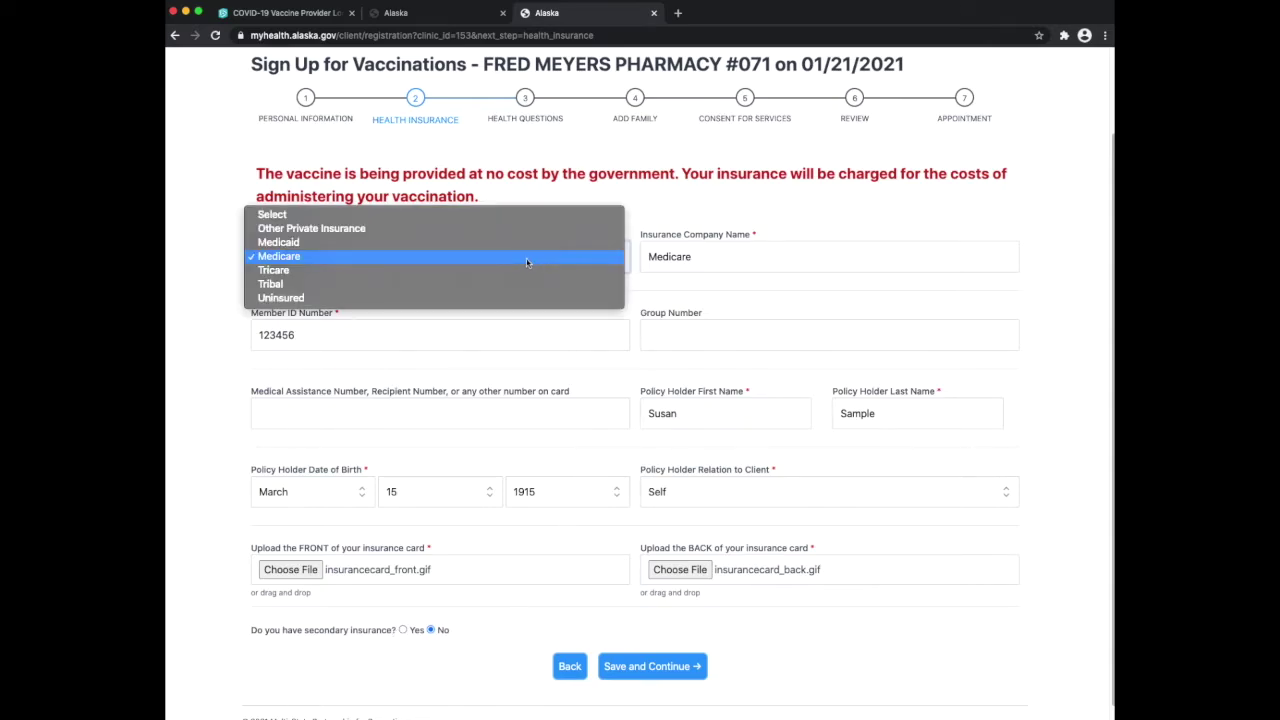
{"action": "left_click", "coordinate": [503, 284]}
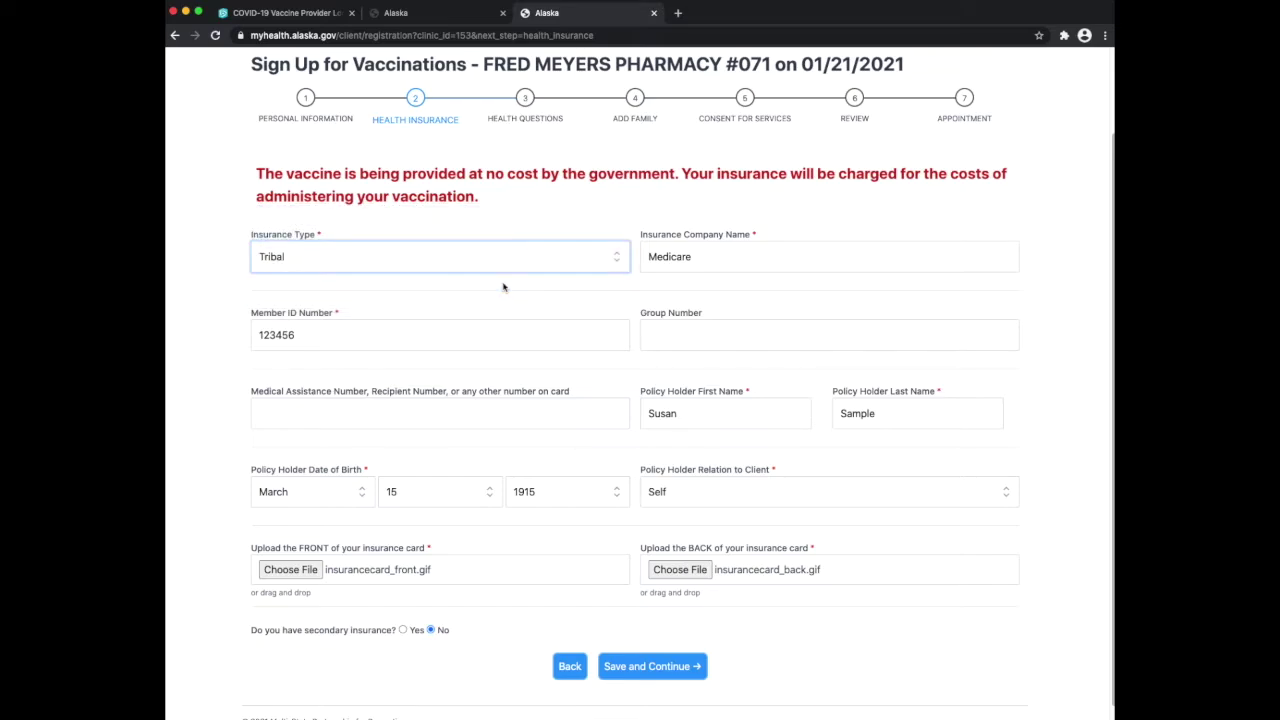
{"action": "left_click", "coordinate": [510, 267]}
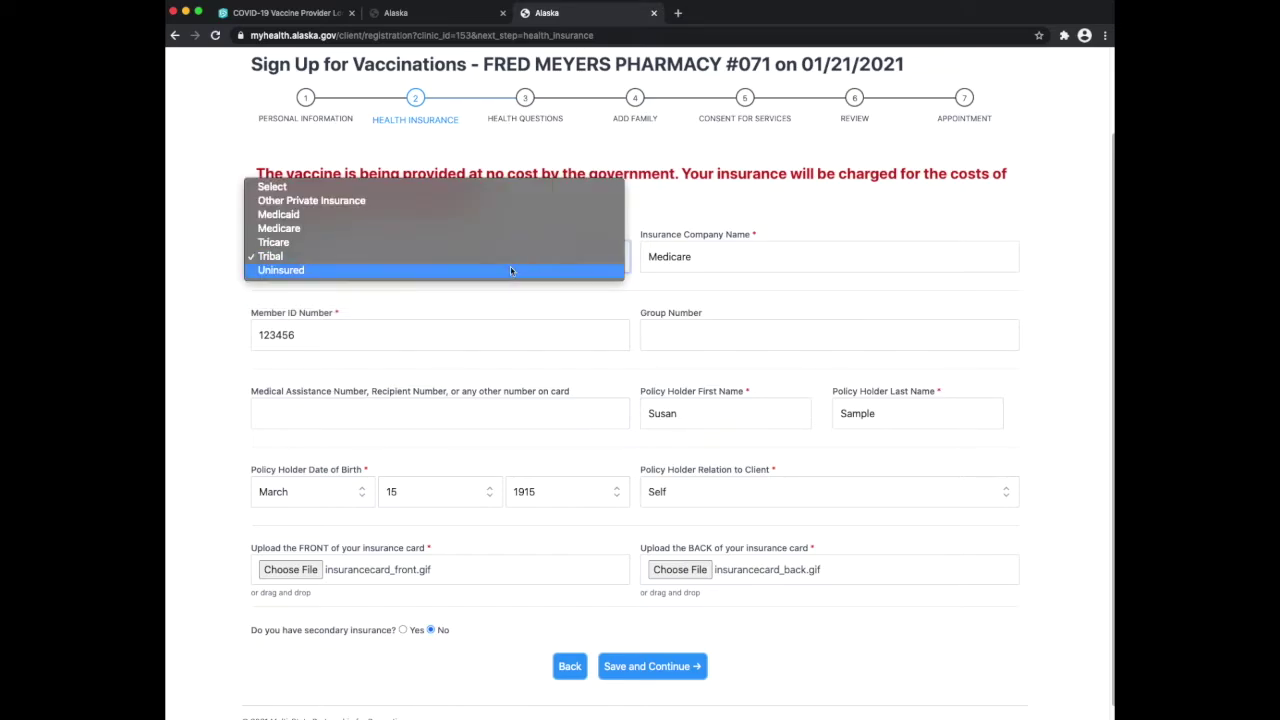
{"action": "left_click", "coordinate": [501, 199]}
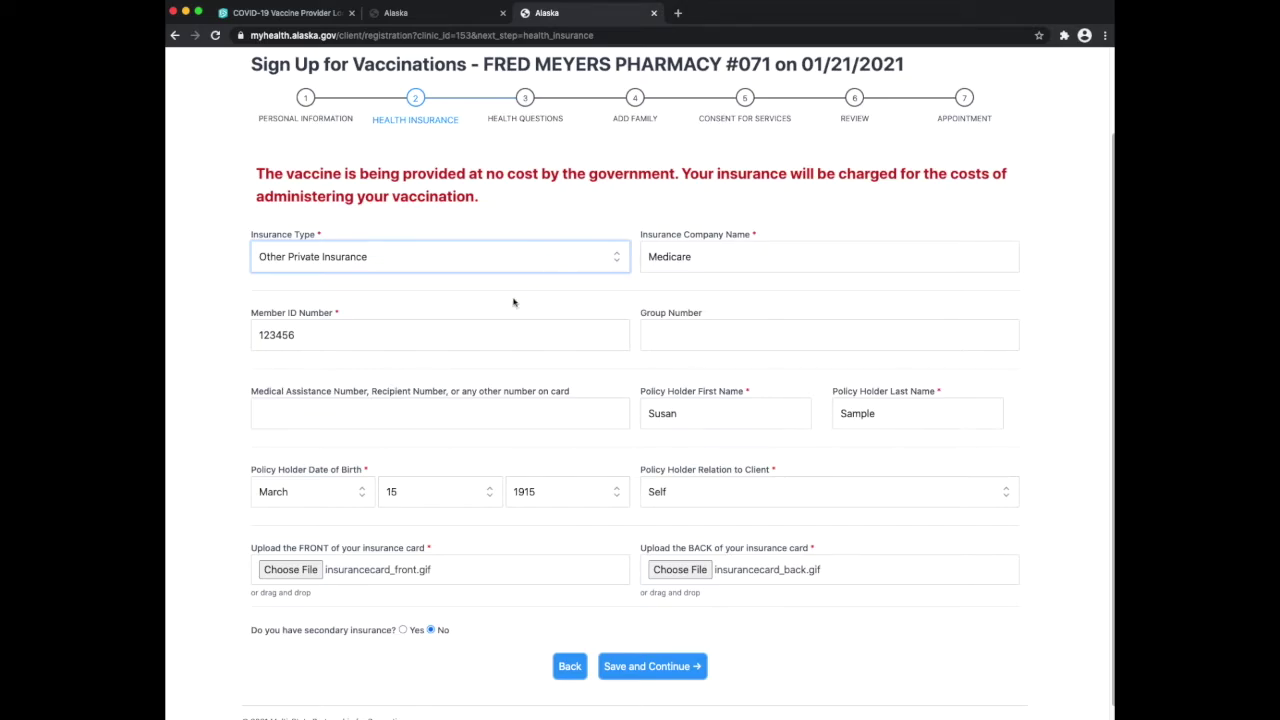
{"action": "left_click", "coordinate": [572, 265]}
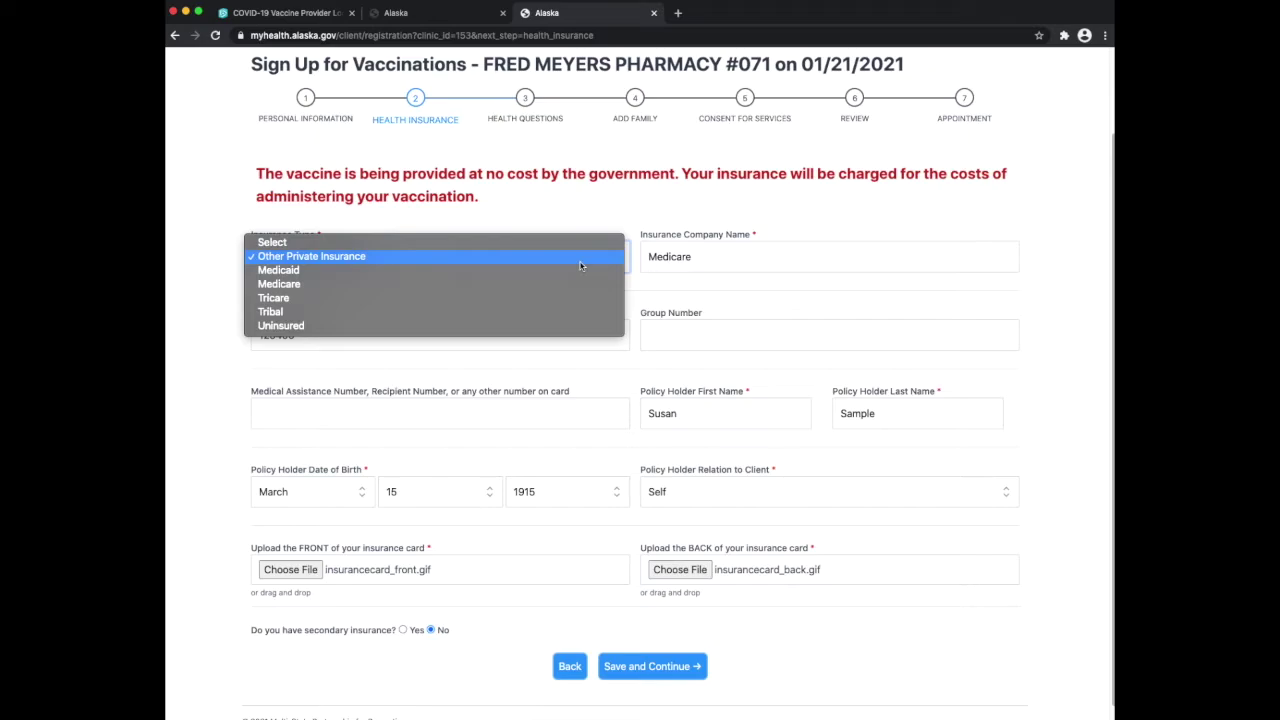
{"action": "left_click", "coordinate": [472, 326]}
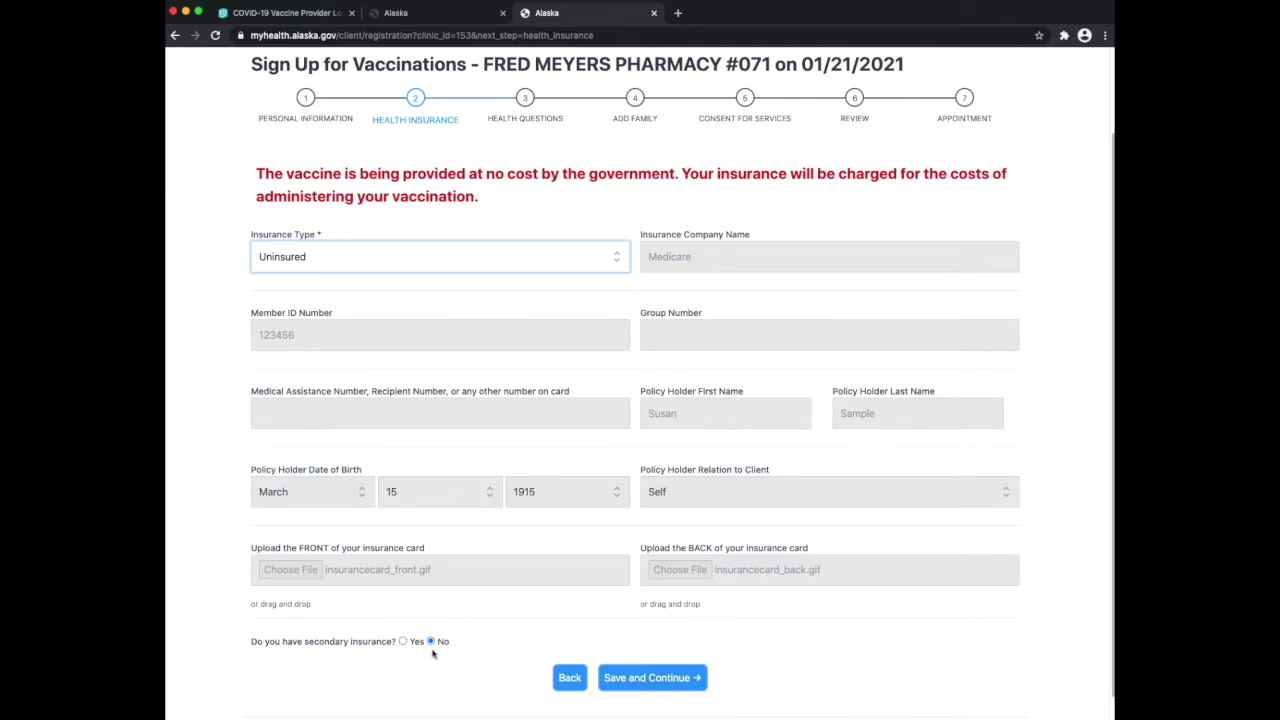
{"action": "left_click", "coordinate": [653, 680]}
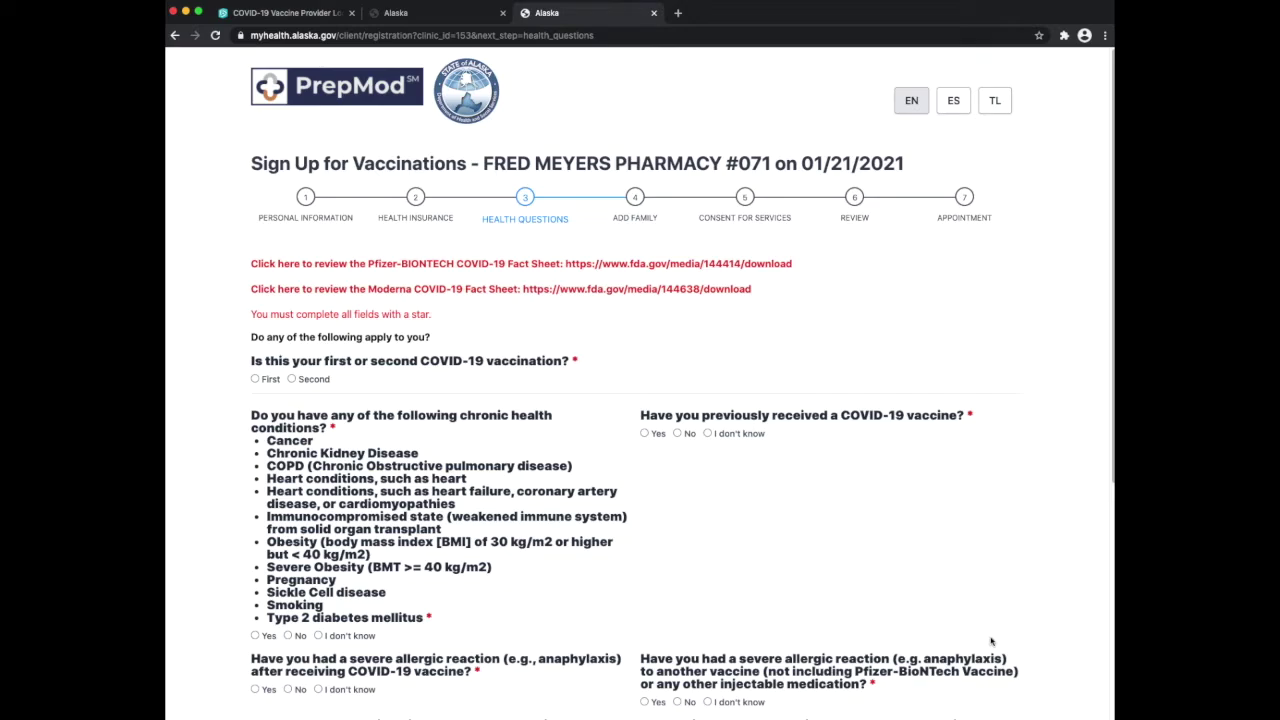
Mark this as the first vaccination and answer No to chronic conditions, allergic reaction, bleeding disorder and pregnancy
{"action": "left_click", "coordinate": [256, 380]}
{"action": "scroll", "coordinate": [776, 352], "scroll_direction": "down", "scroll_amount": 5}
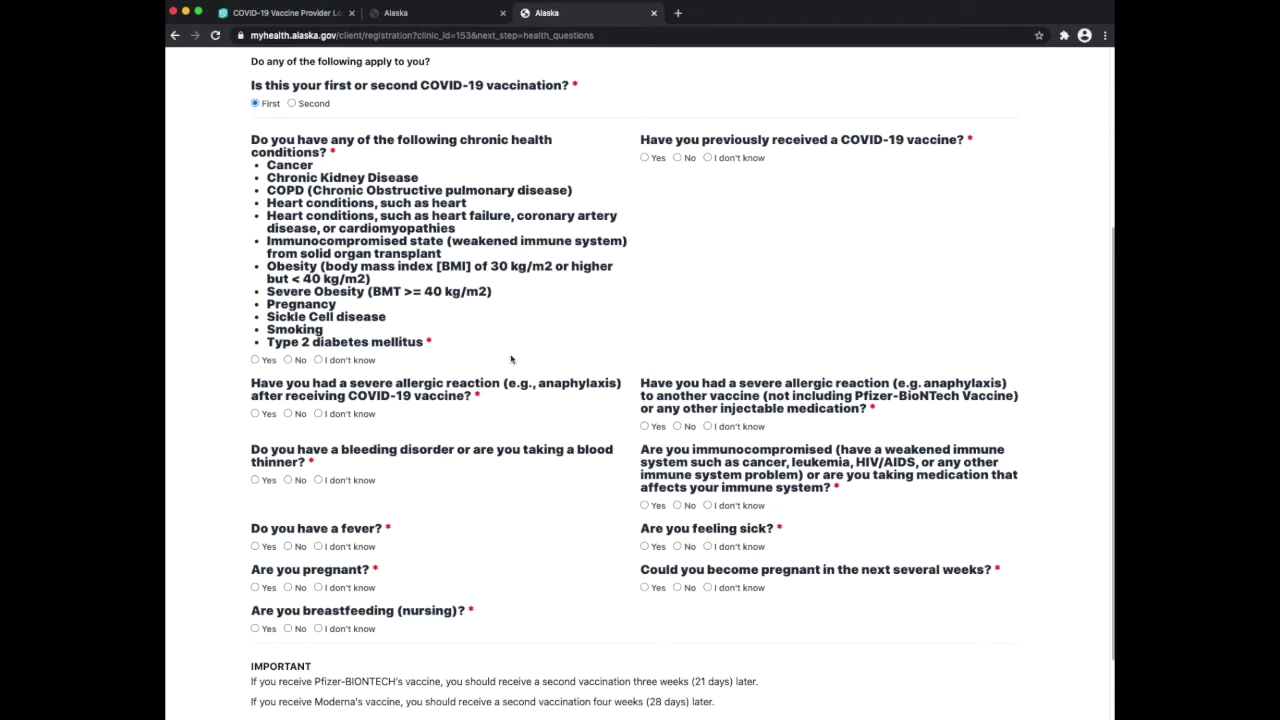
{"action": "left_click", "coordinate": [288, 360]}
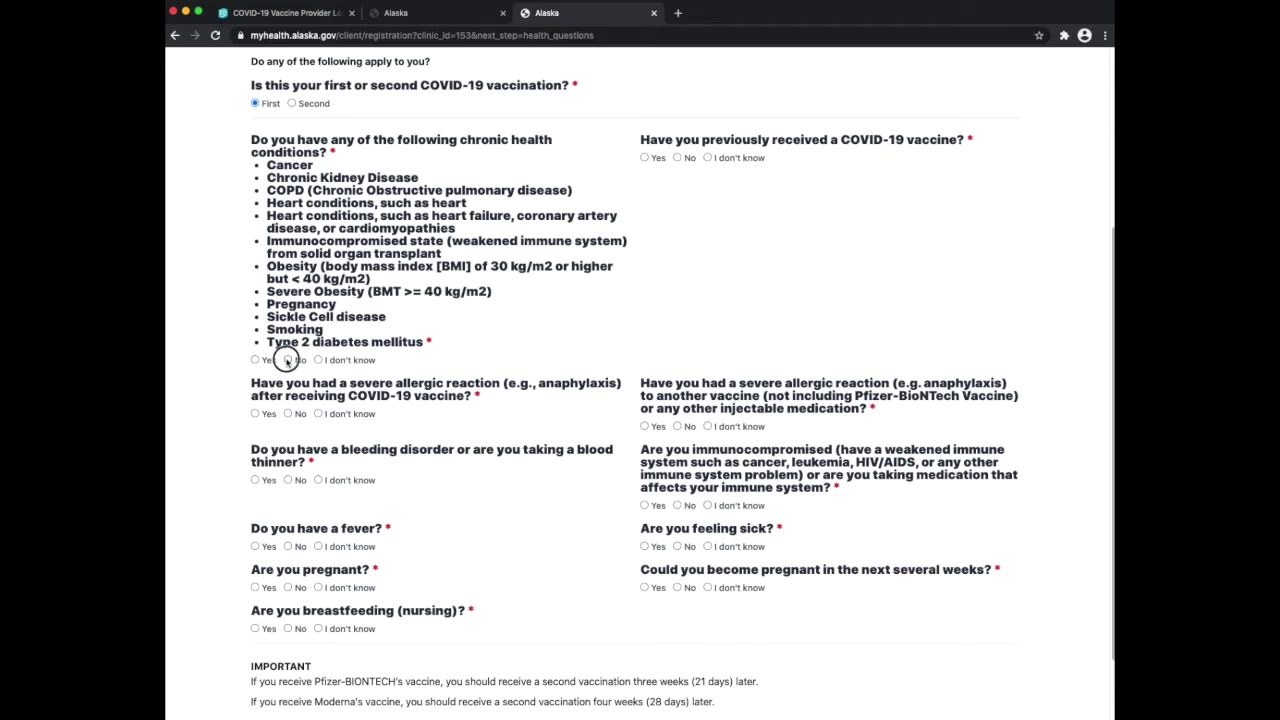
{"action": "left_click", "coordinate": [288, 414]}
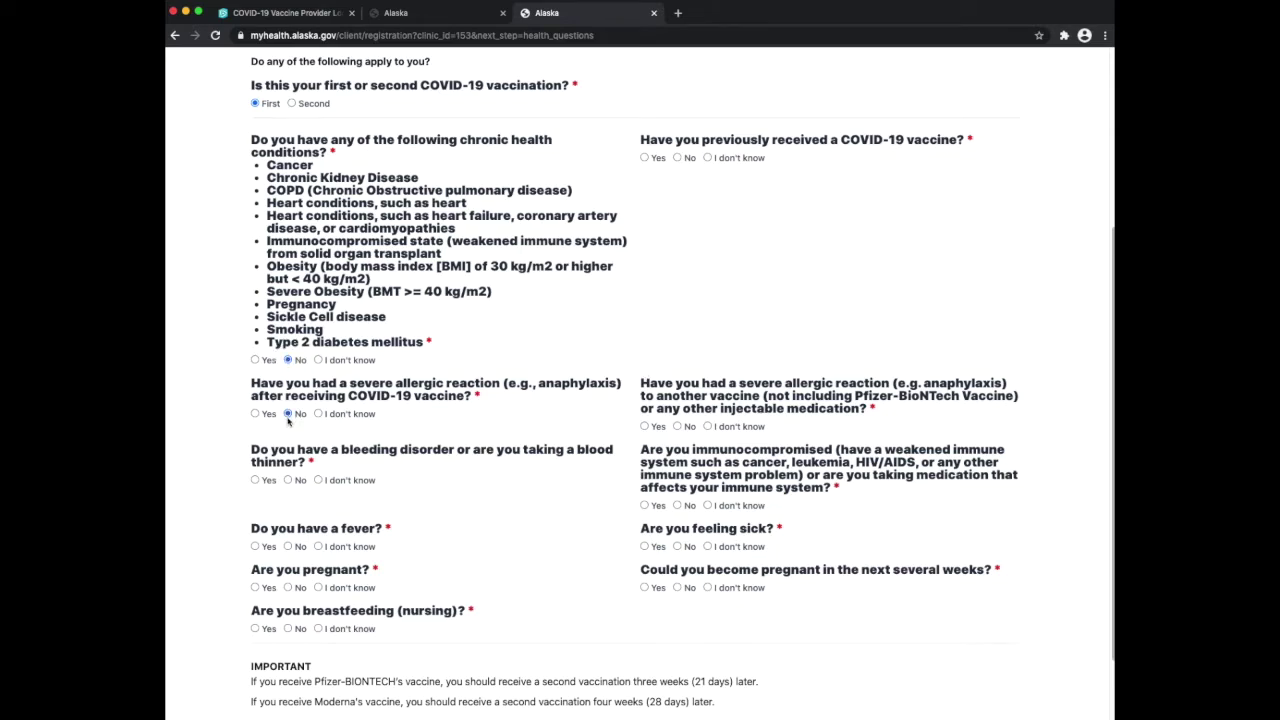
{"action": "left_click", "coordinate": [288, 480]}
{"action": "left_click", "coordinate": [288, 588]}
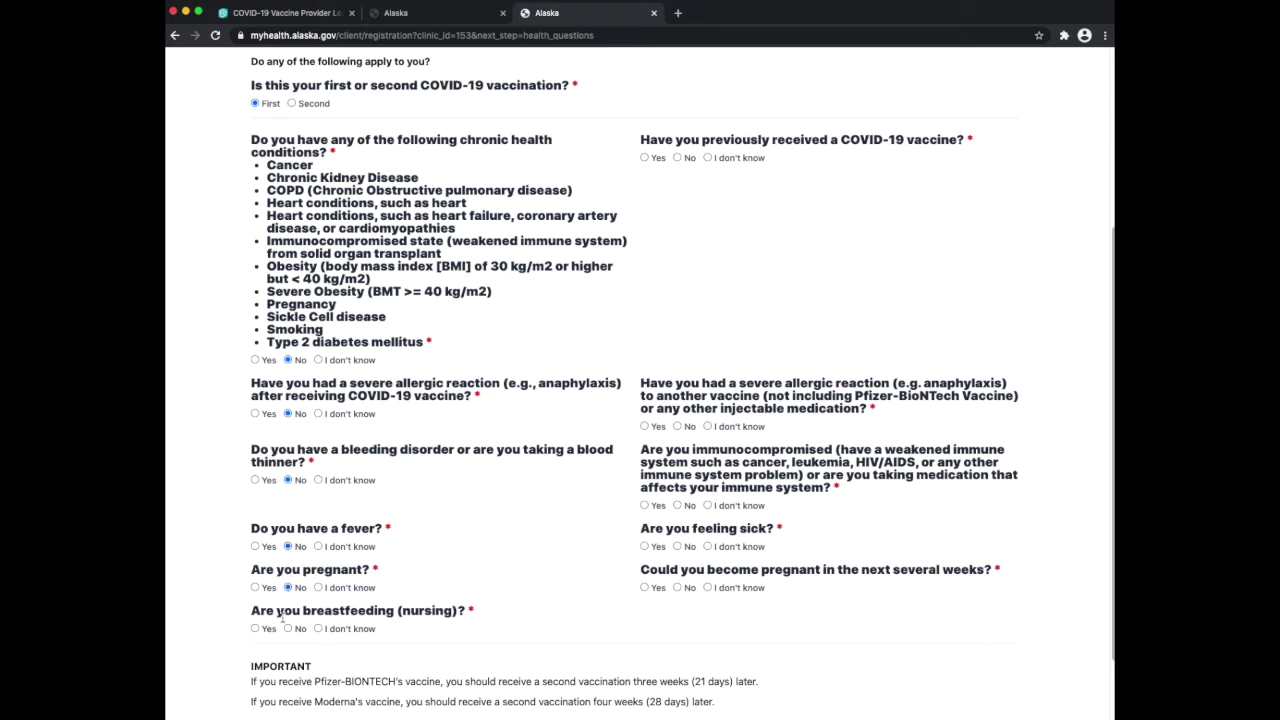
Answer No to prior COVID-19 vaccine, other vaccine allergy, immunocompromise, illness and possible pregnancy, then view the Moderna fact sheet
{"action": "left_click", "coordinate": [677, 158]}
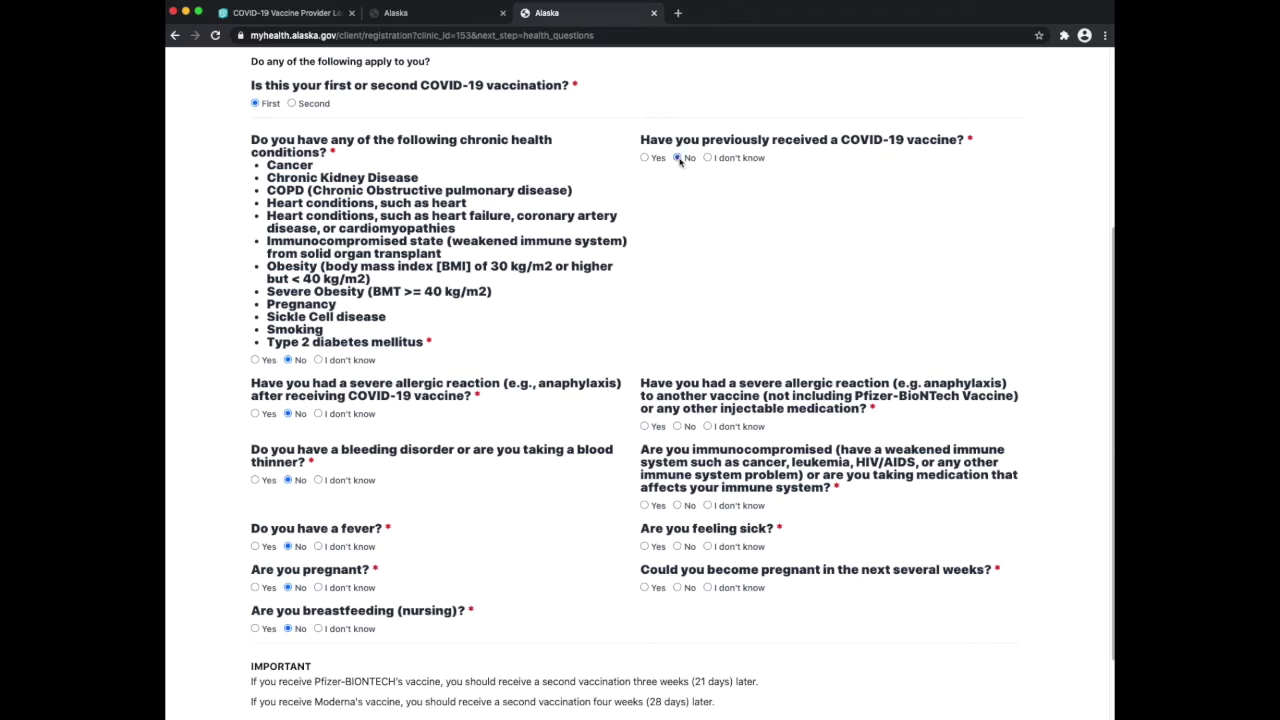
{"action": "left_click", "coordinate": [677, 426]}
{"action": "left_click", "coordinate": [678, 506]}
{"action": "left_click", "coordinate": [677, 547]}
{"action": "left_click", "coordinate": [677, 587]}
{"action": "scroll", "coordinate": [595, 610], "scroll_direction": "down", "scroll_amount": 2}
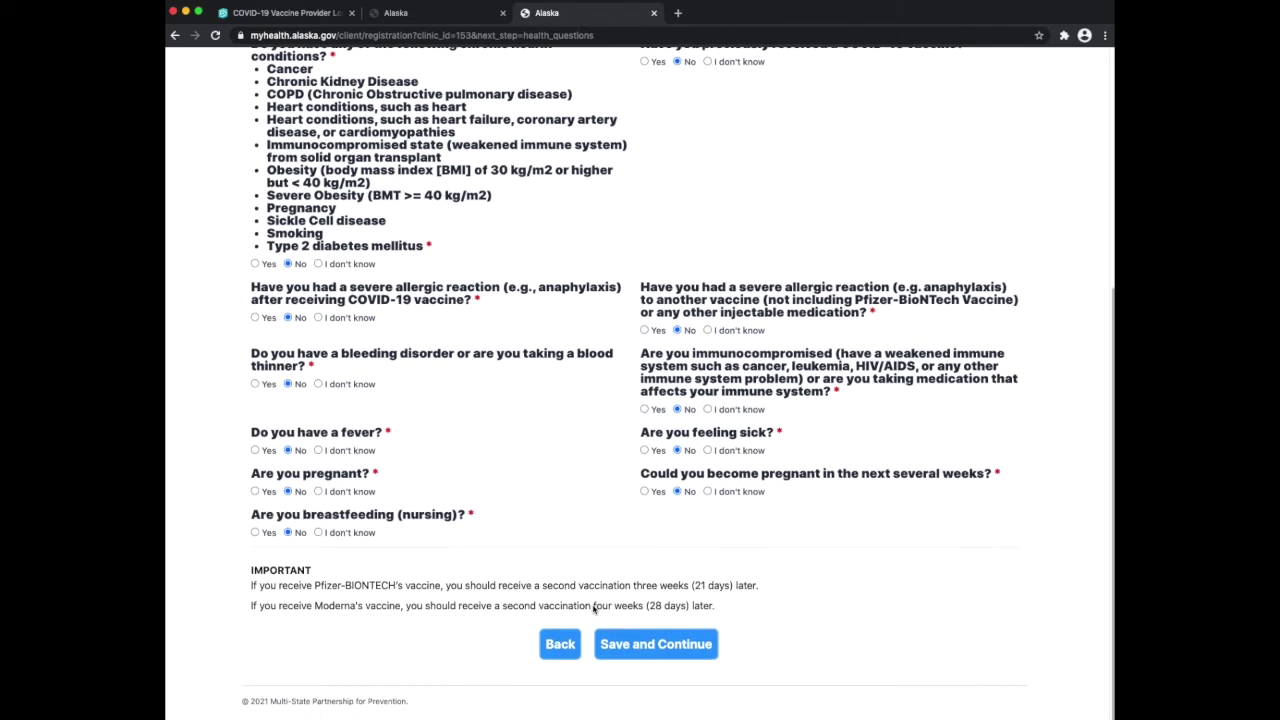
{"action": "scroll", "coordinate": [594, 609], "scroll_direction": "up", "scroll_amount": 5}
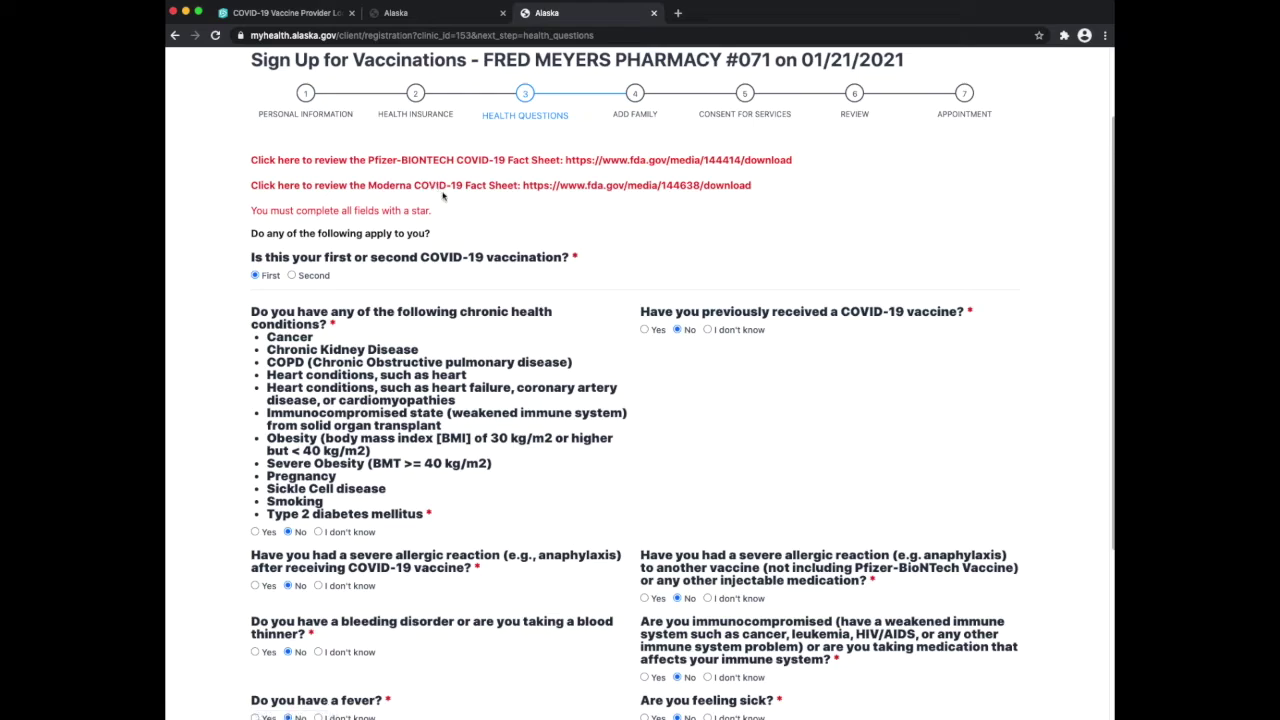
{"action": "left_click", "coordinate": [584, 186]}
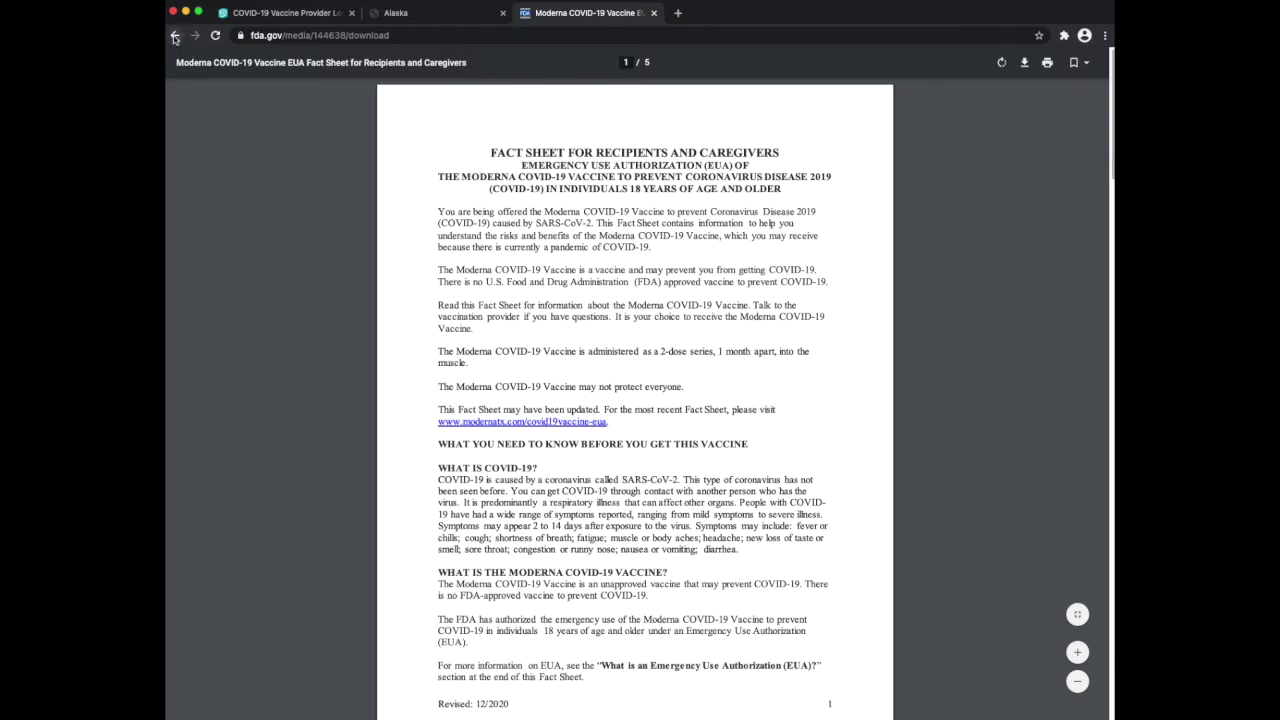
Return from the Moderna fact sheet to the health questions and submit the answers
{"action": "left_click", "coordinate": [175, 36]}
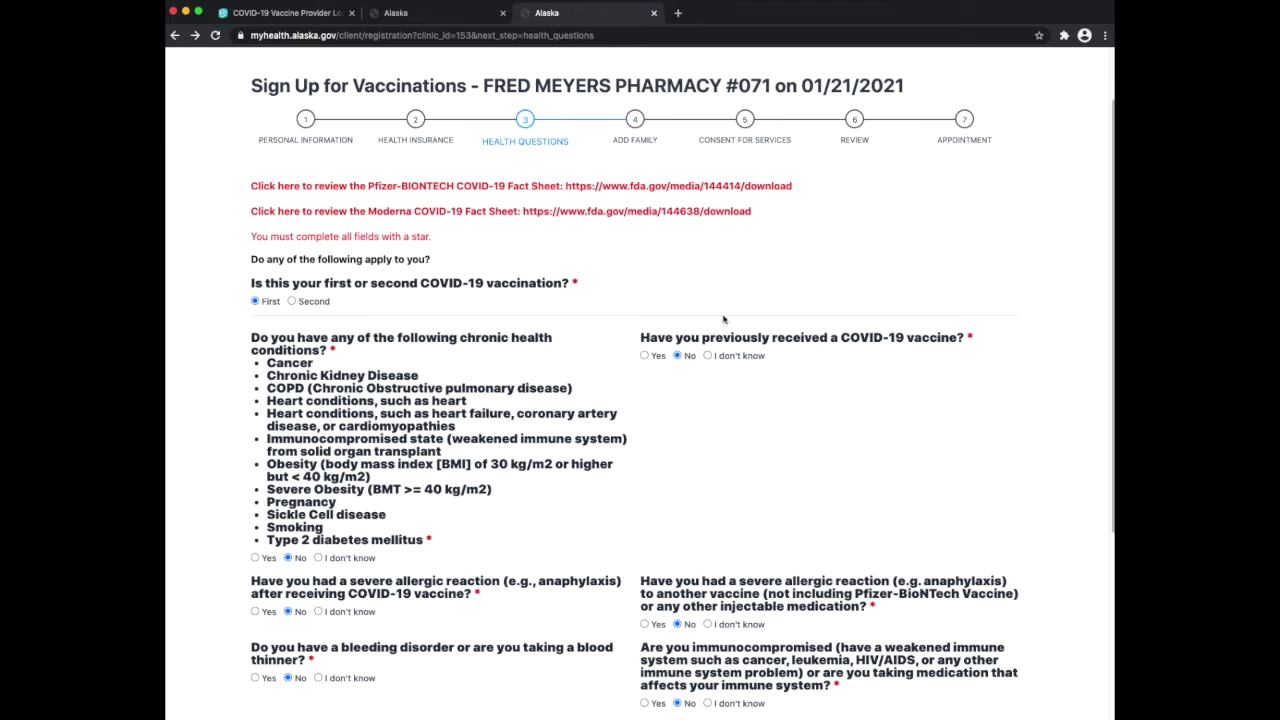
{"action": "scroll", "coordinate": [724, 319], "scroll_direction": "down", "scroll_amount": 3}
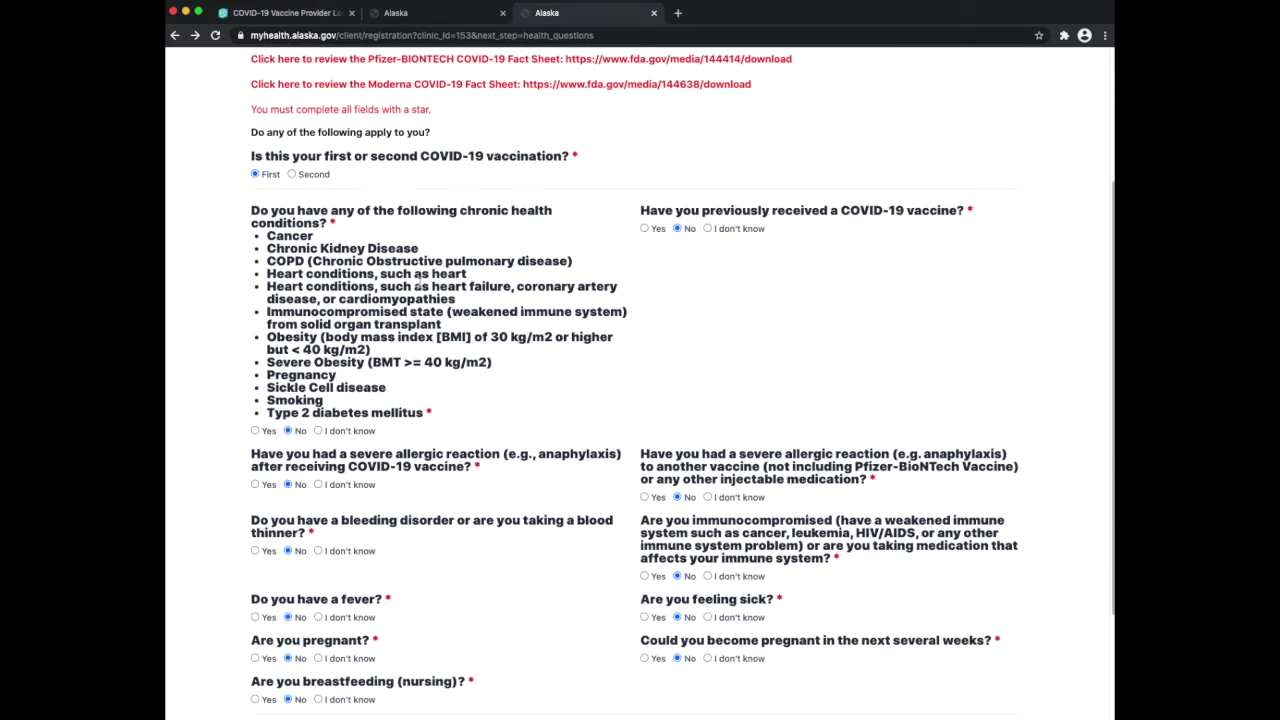
{"action": "scroll", "coordinate": [522, 470], "scroll_direction": "down", "scroll_amount": 4}
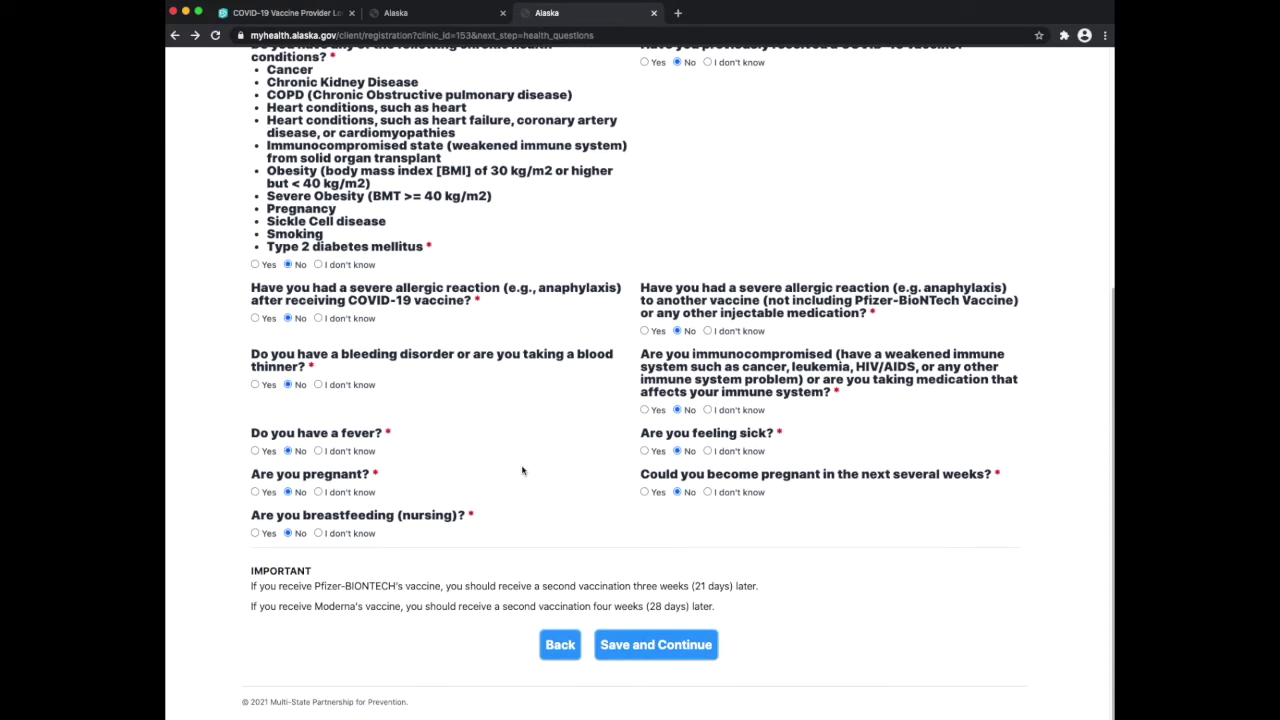
{"action": "left_click", "coordinate": [648, 652]}
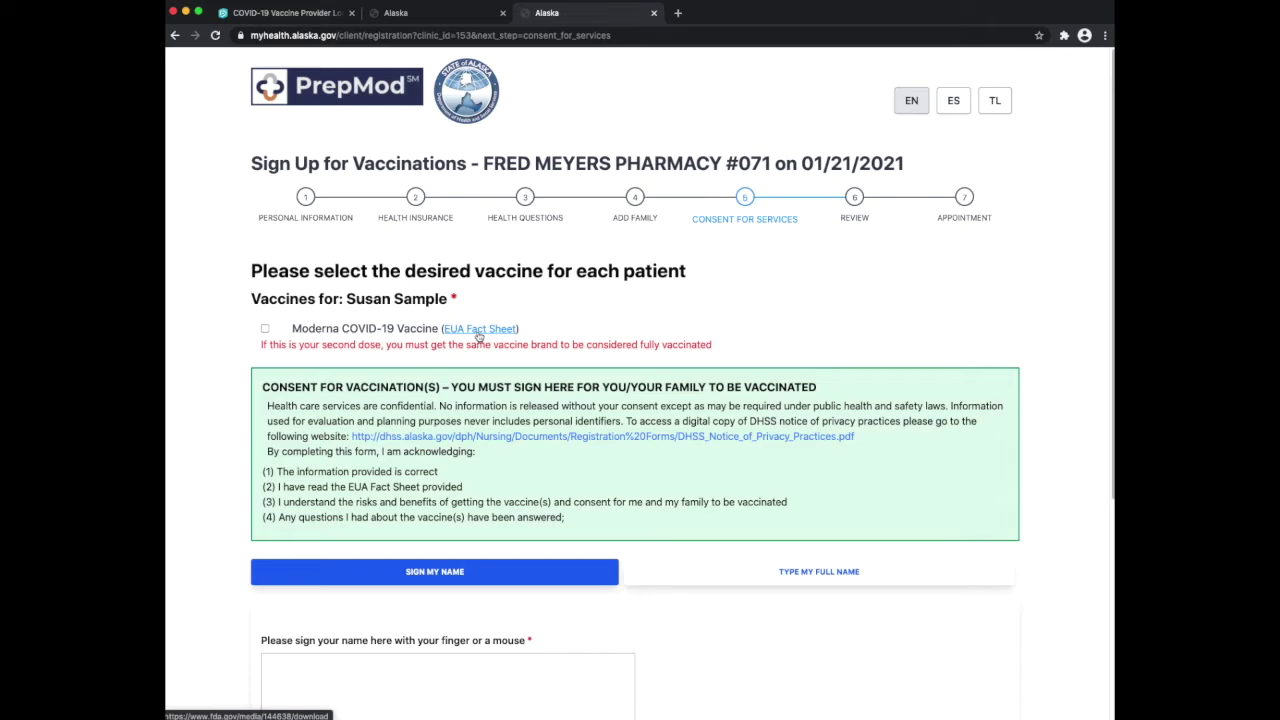
Request the Moderna COVID-19 Vaccine on the consent page
{"action": "scroll", "coordinate": [421, 337], "scroll_direction": "down", "scroll_amount": 2}
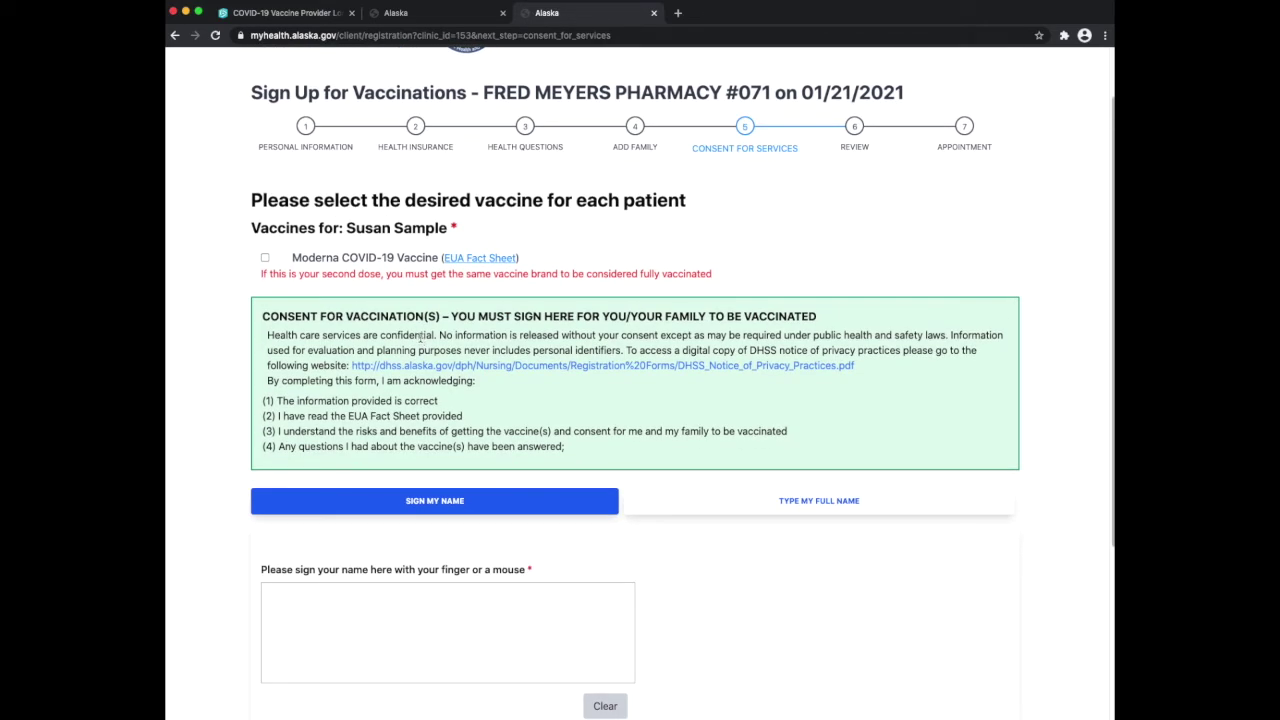
{"action": "left_click", "coordinate": [266, 259]}
{"action": "scroll", "coordinate": [201, 470], "scroll_direction": "down", "scroll_amount": 3}
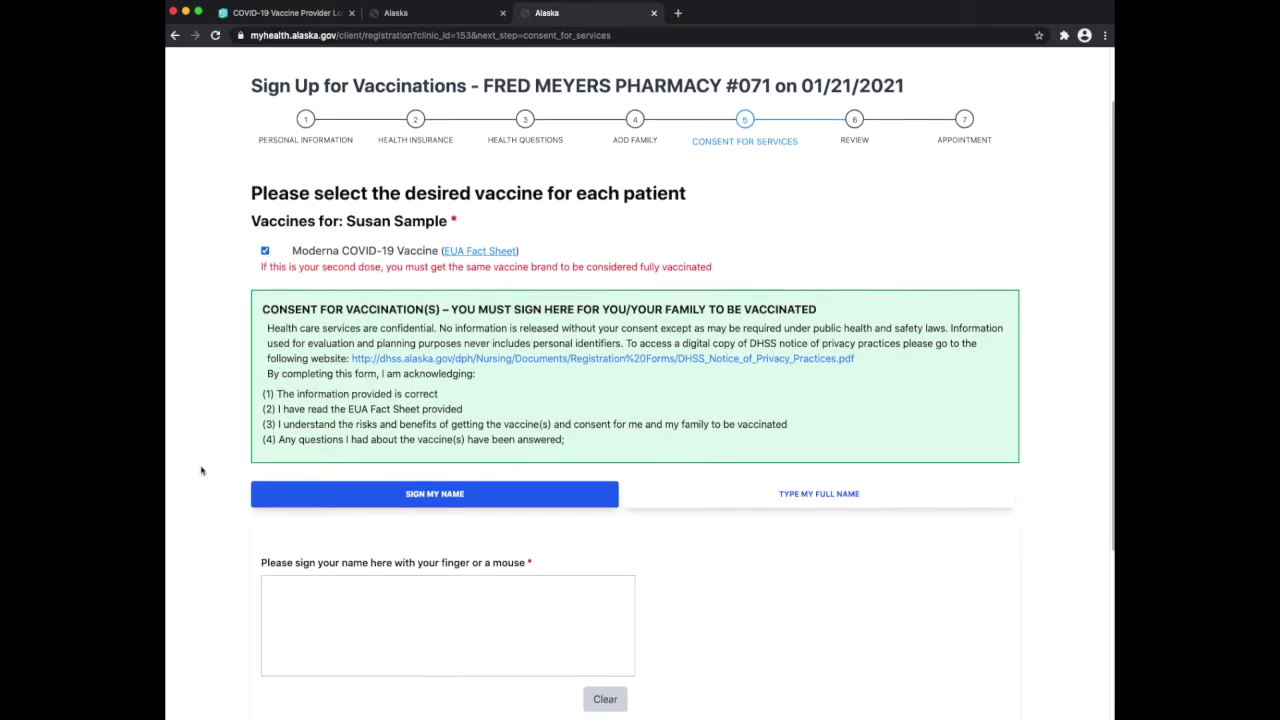
{"action": "scroll", "coordinate": [201, 470], "scroll_direction": "down", "scroll_amount": 1}
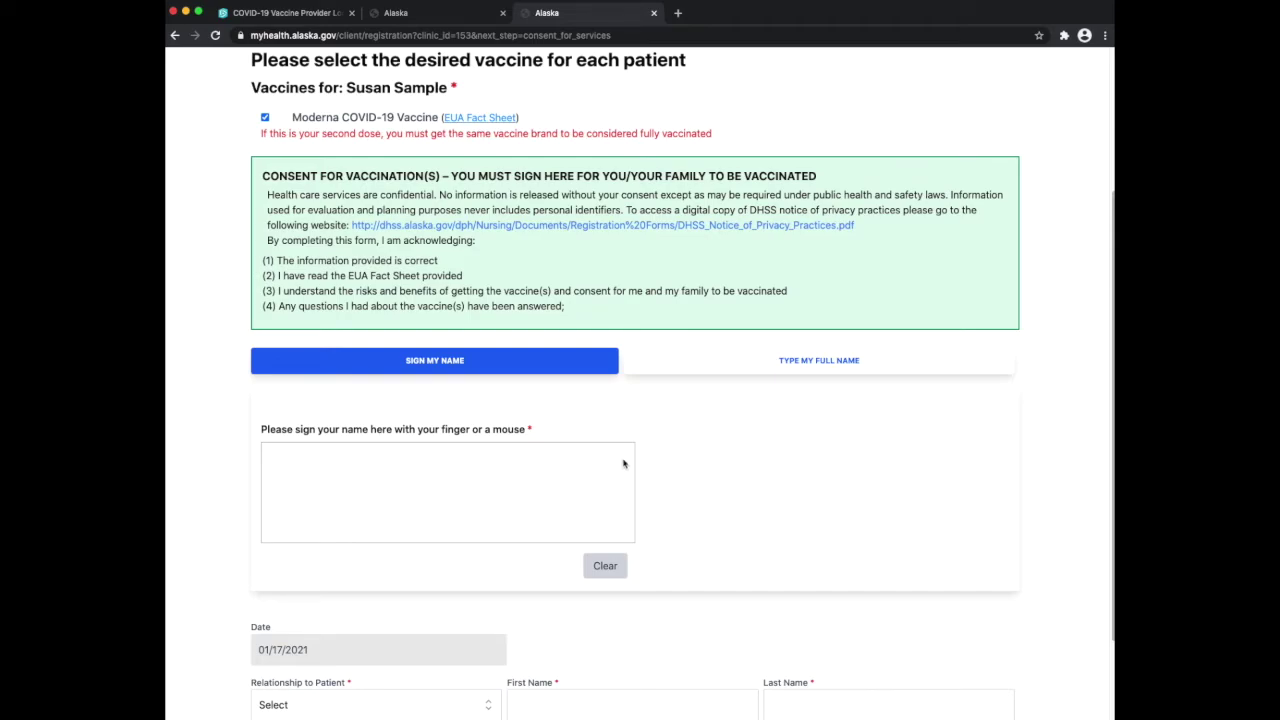
Sign consent with the typed first and last name, set relationship to Self, and save
{"action": "left_click", "coordinate": [715, 370]}
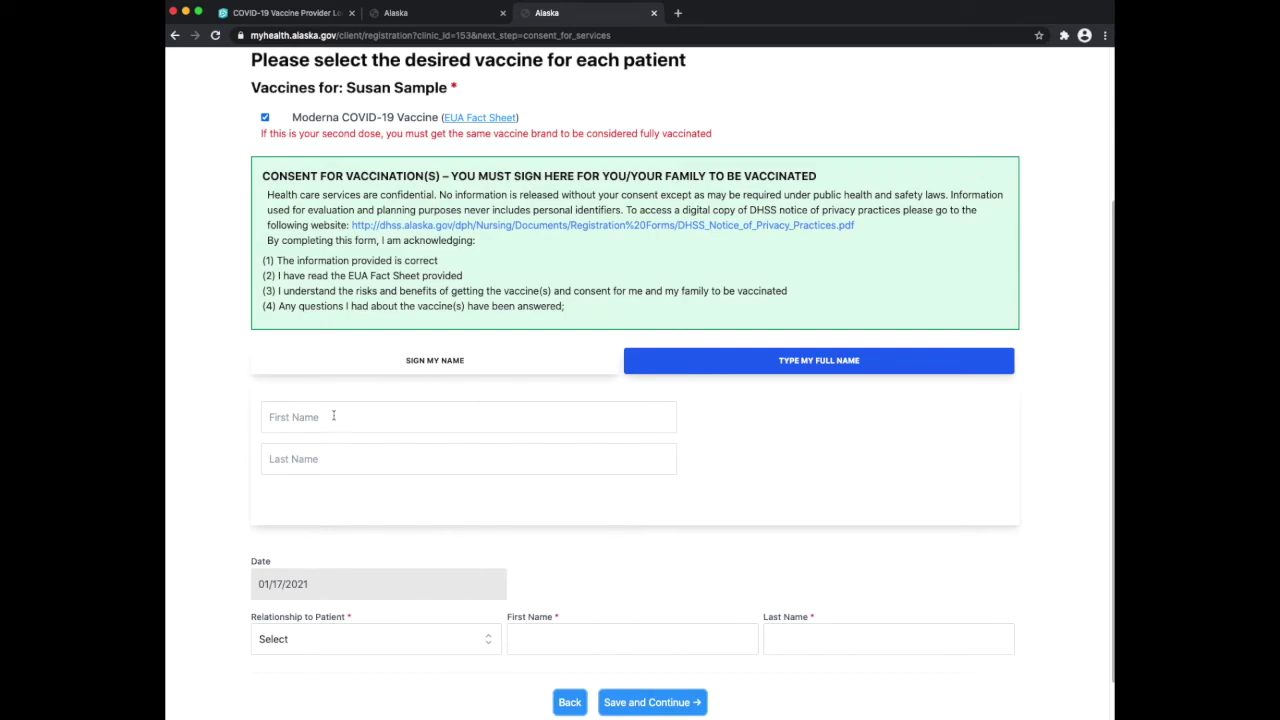
{"action": "left_click", "coordinate": [320, 424]}
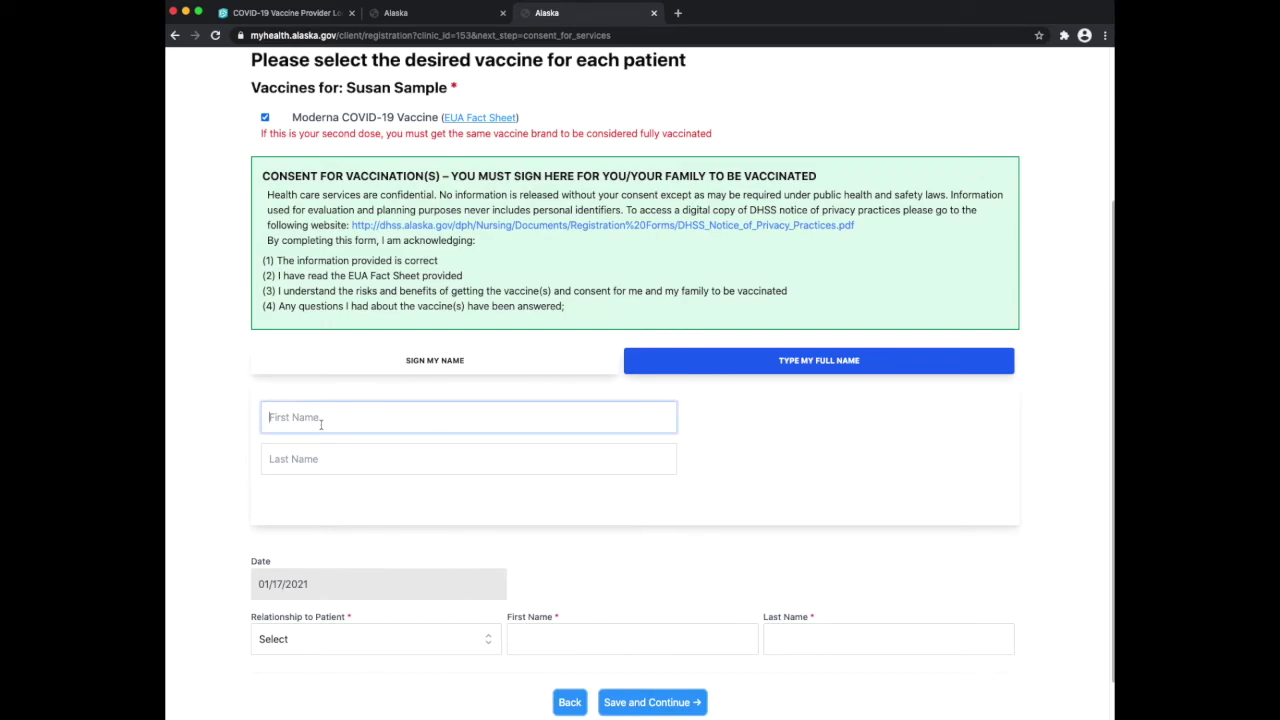
{"action": "type", "text": "Susan"}
{"action": "key", "text": "Tab"}
{"action": "type", "text": "S"}
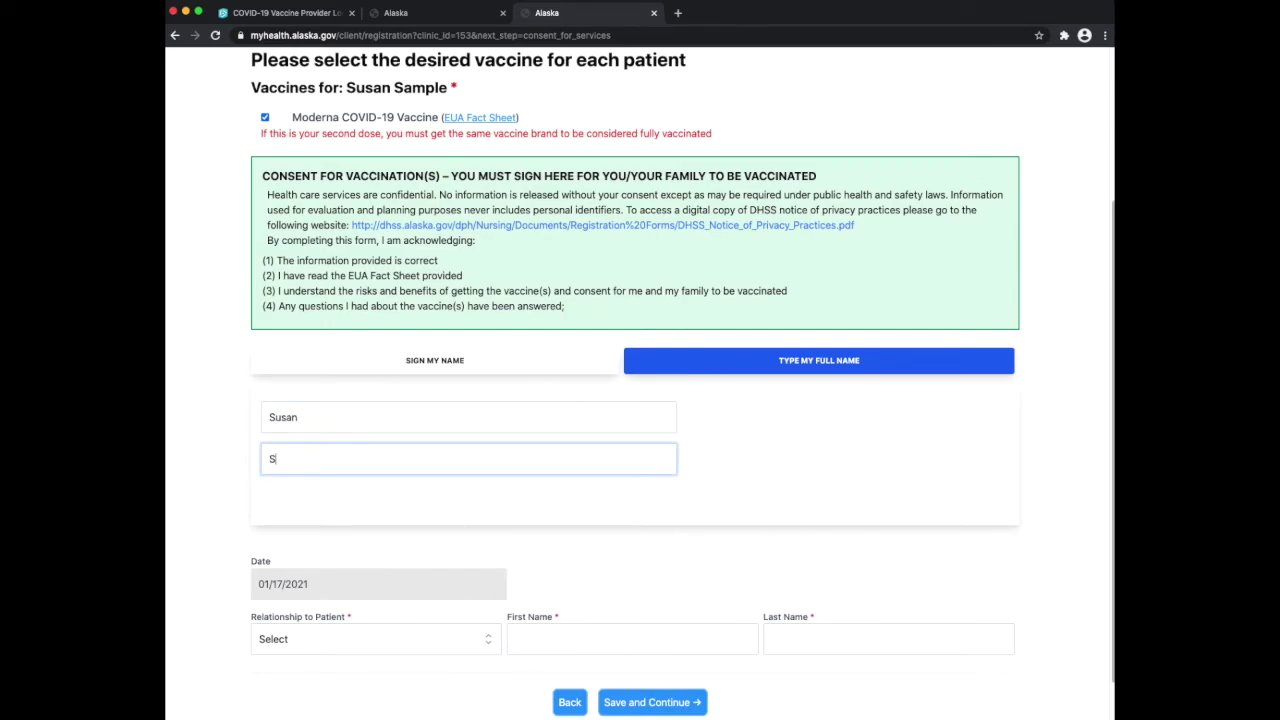
{"action": "type", "text": "ample"}
{"action": "scroll", "coordinate": [318, 500], "scroll_direction": "down", "scroll_amount": 2}
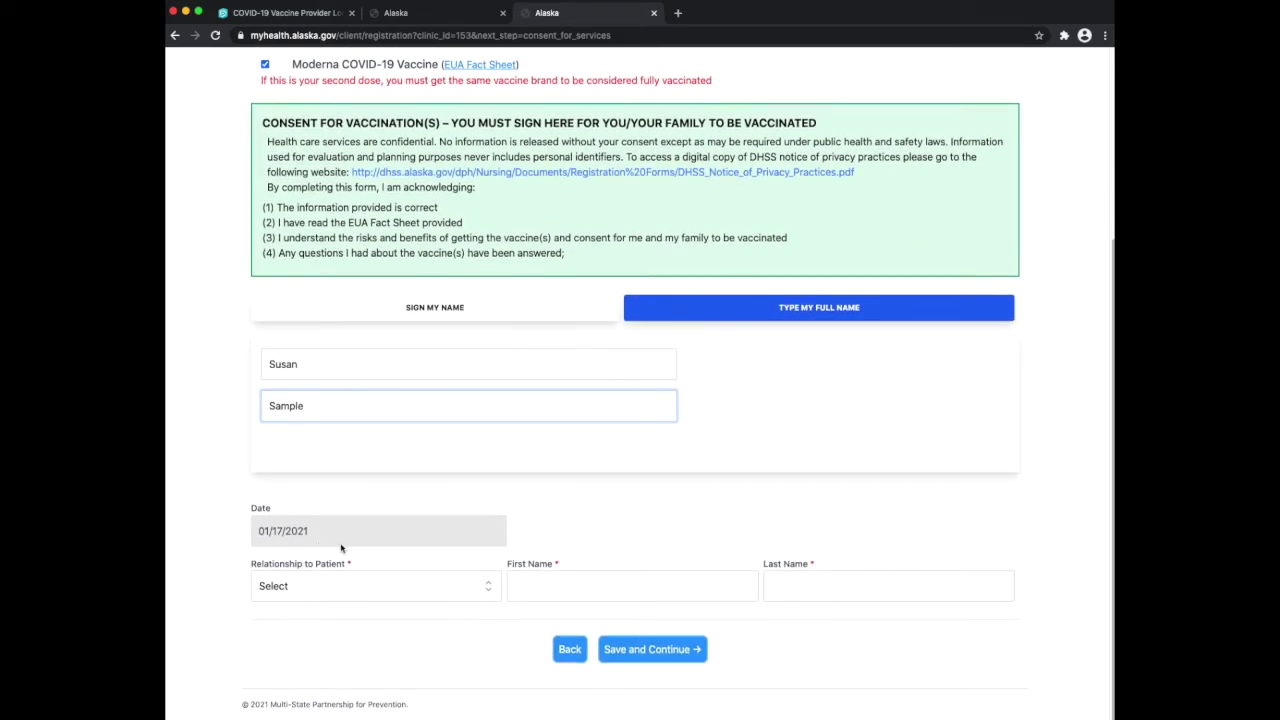
{"action": "left_click", "coordinate": [315, 592]}
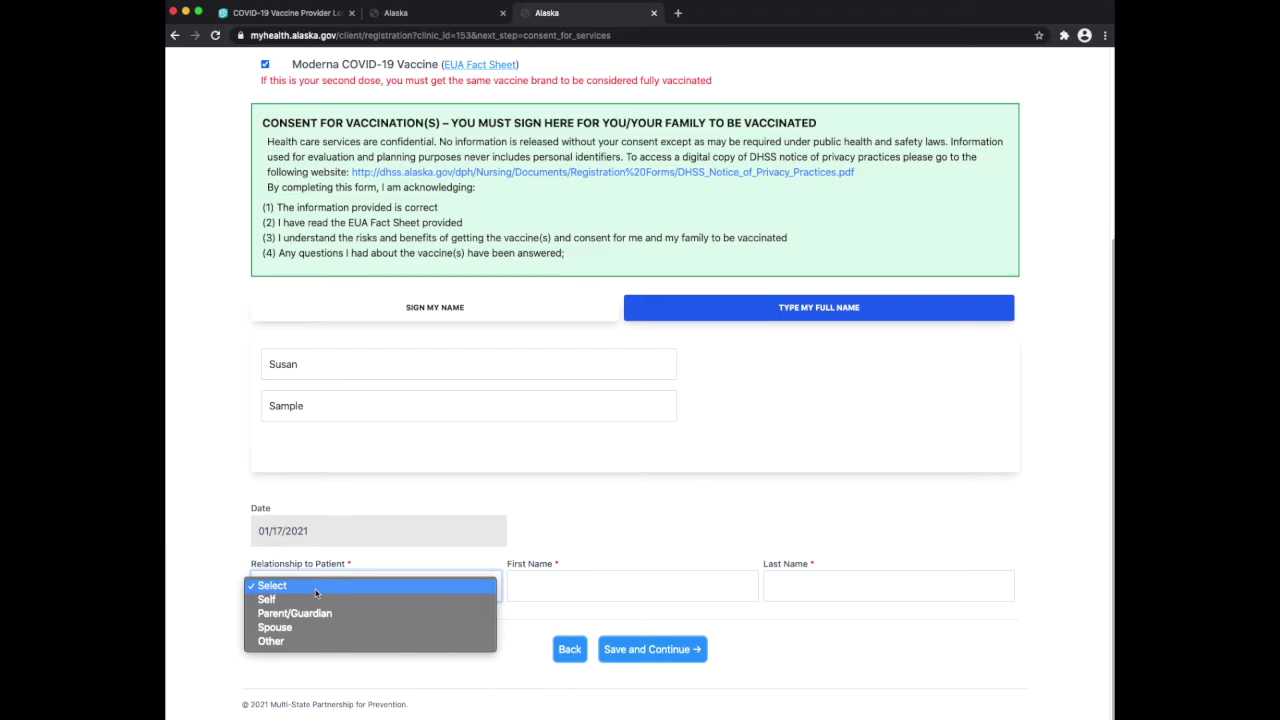
{"action": "left_click", "coordinate": [403, 601]}
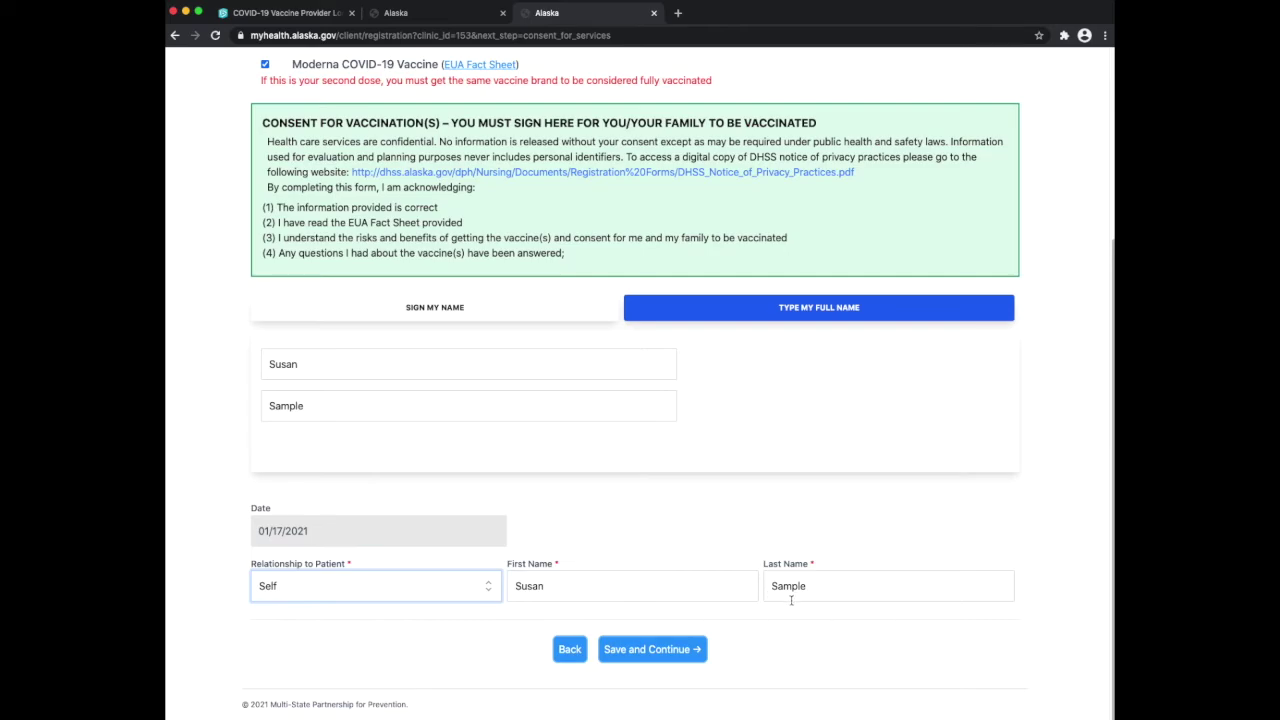
{"action": "left_click", "coordinate": [628, 651]}
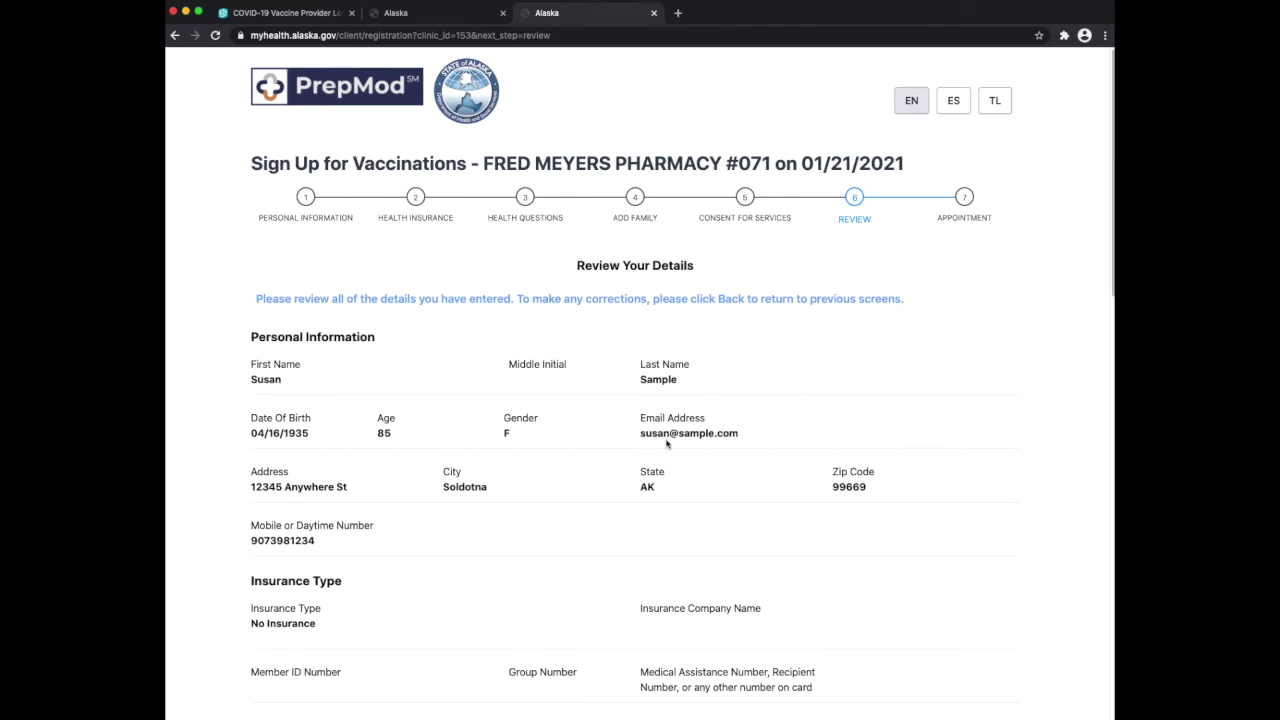
Scroll through the personal, insurance, health and consent summaries, then Save And Continue
{"action": "scroll", "coordinate": [666, 443], "scroll_direction": "down", "scroll_amount": 1}
{"action": "scroll", "coordinate": [666, 443], "scroll_direction": "down", "scroll_amount": 2}
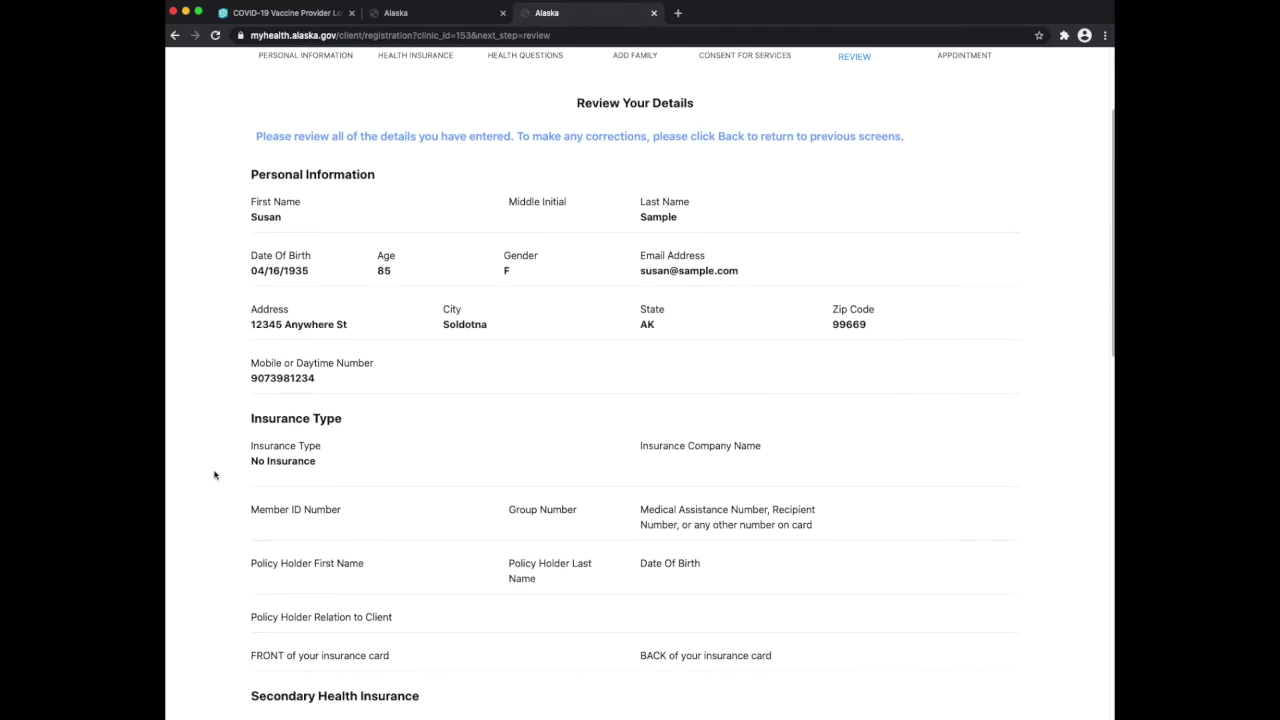
{"action": "scroll", "coordinate": [211, 477], "scroll_direction": "down", "scroll_amount": 3}
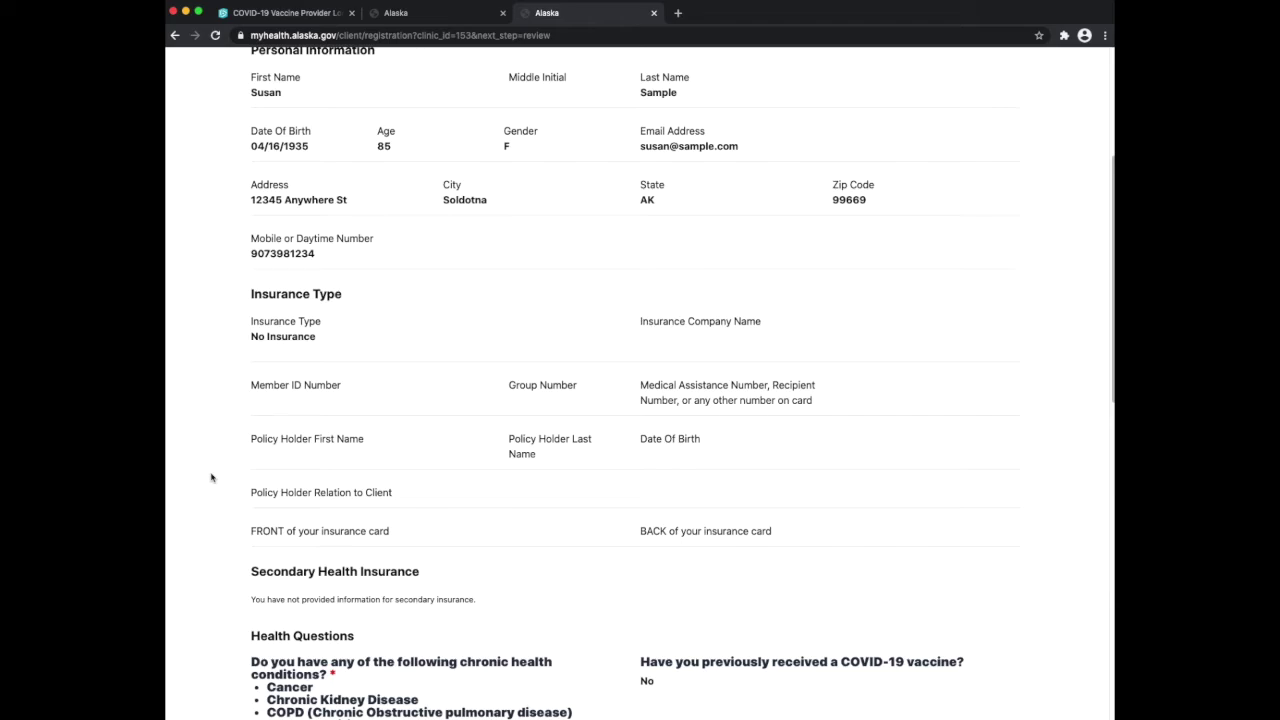
{"action": "scroll", "coordinate": [211, 477], "scroll_direction": "up", "scroll_amount": 1}
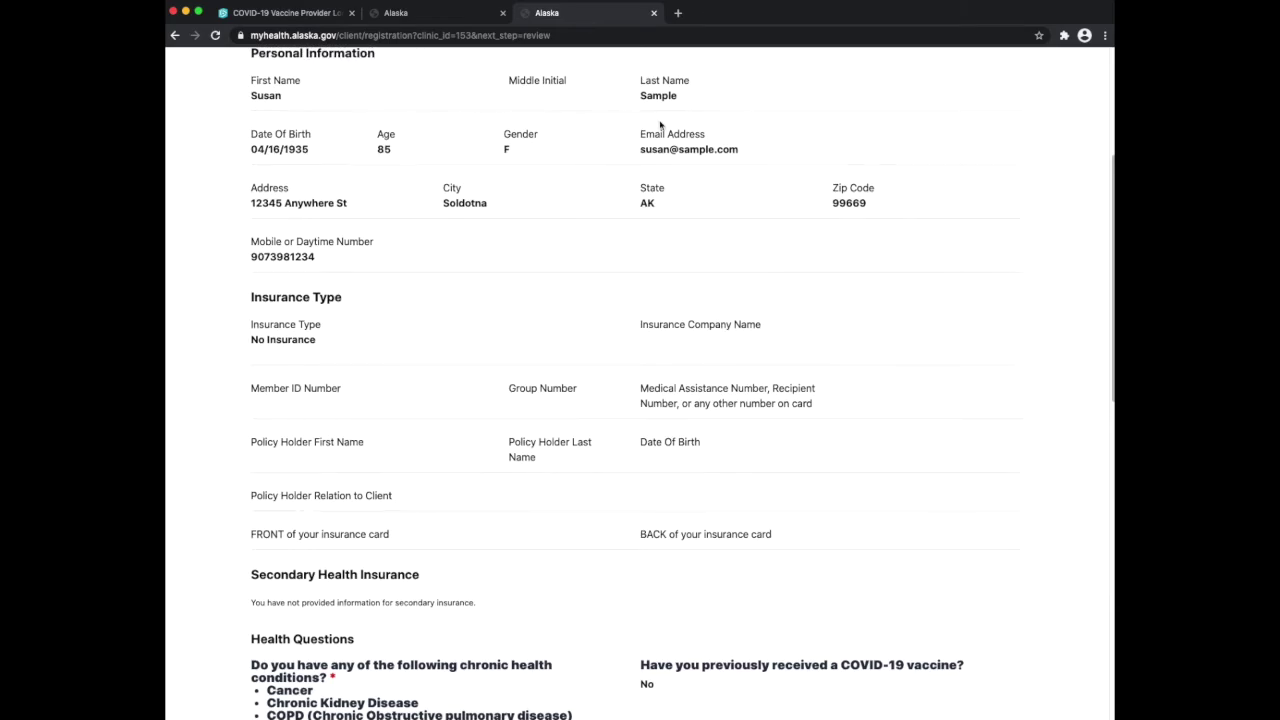
{"action": "scroll", "coordinate": [234, 371], "scroll_direction": "down", "scroll_amount": 4}
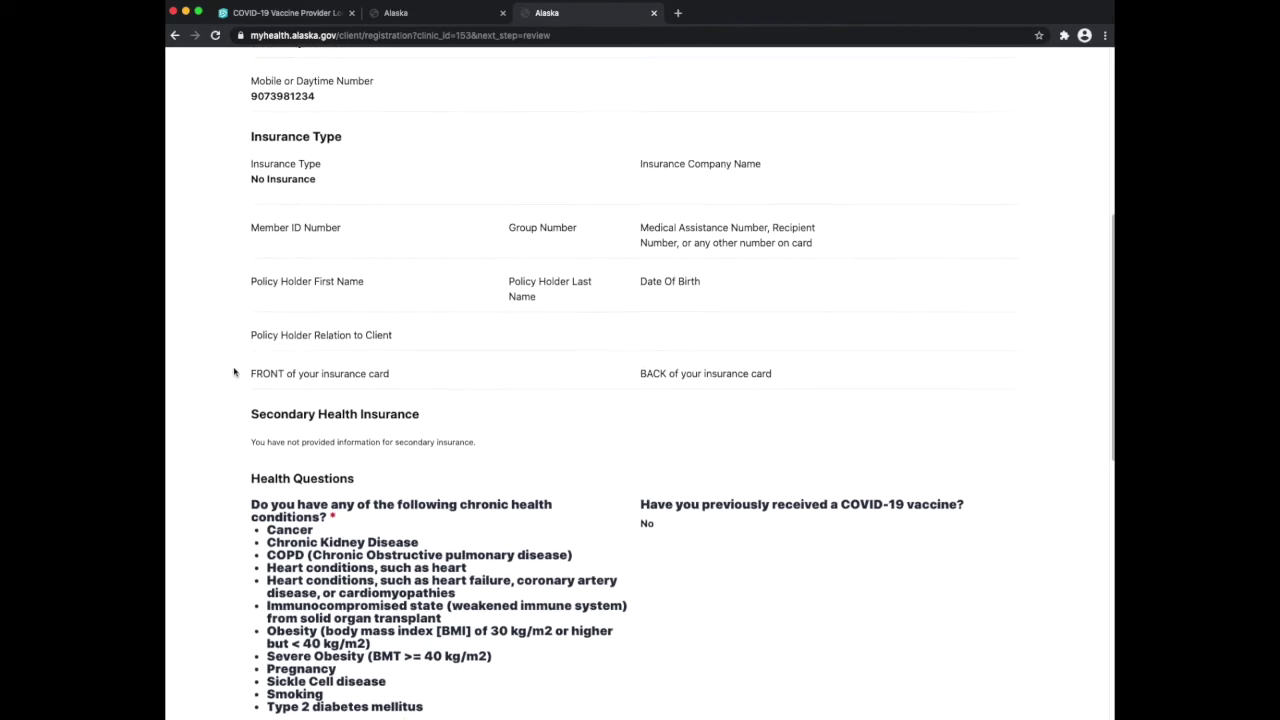
{"action": "scroll", "coordinate": [234, 371], "scroll_direction": "down", "scroll_amount": 10}
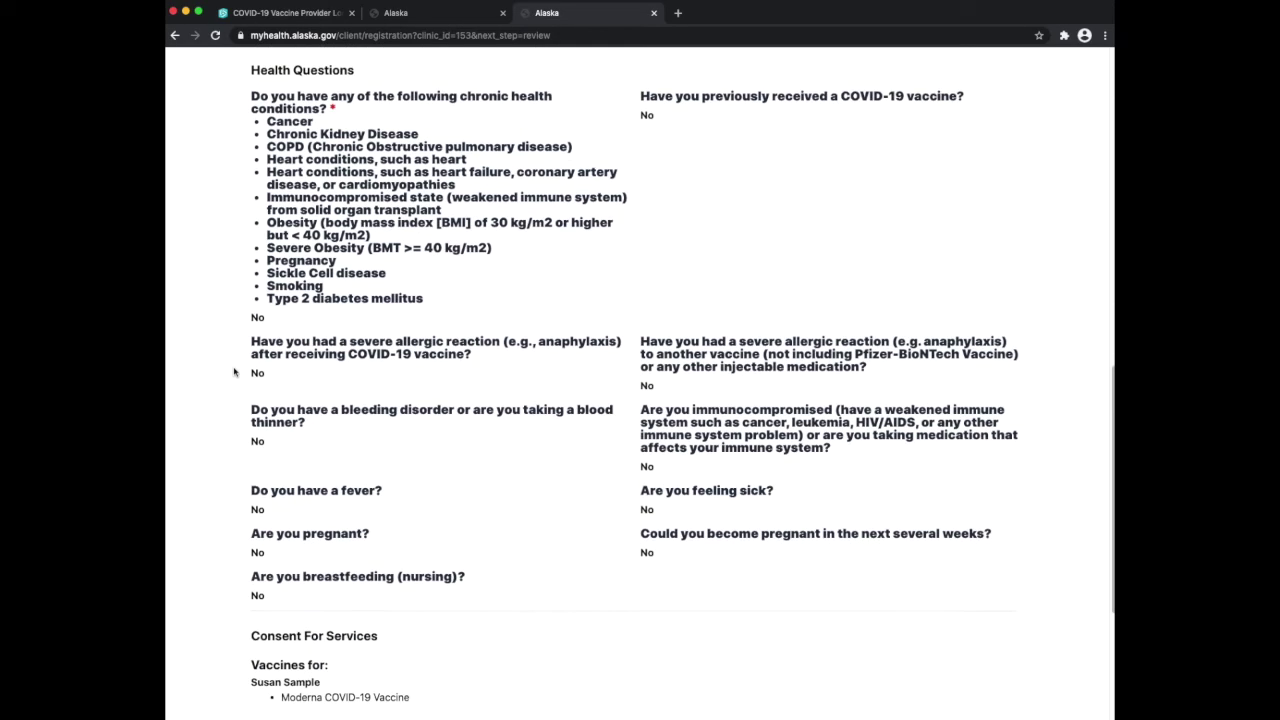
{"action": "scroll", "coordinate": [234, 371], "scroll_direction": "down", "scroll_amount": 5}
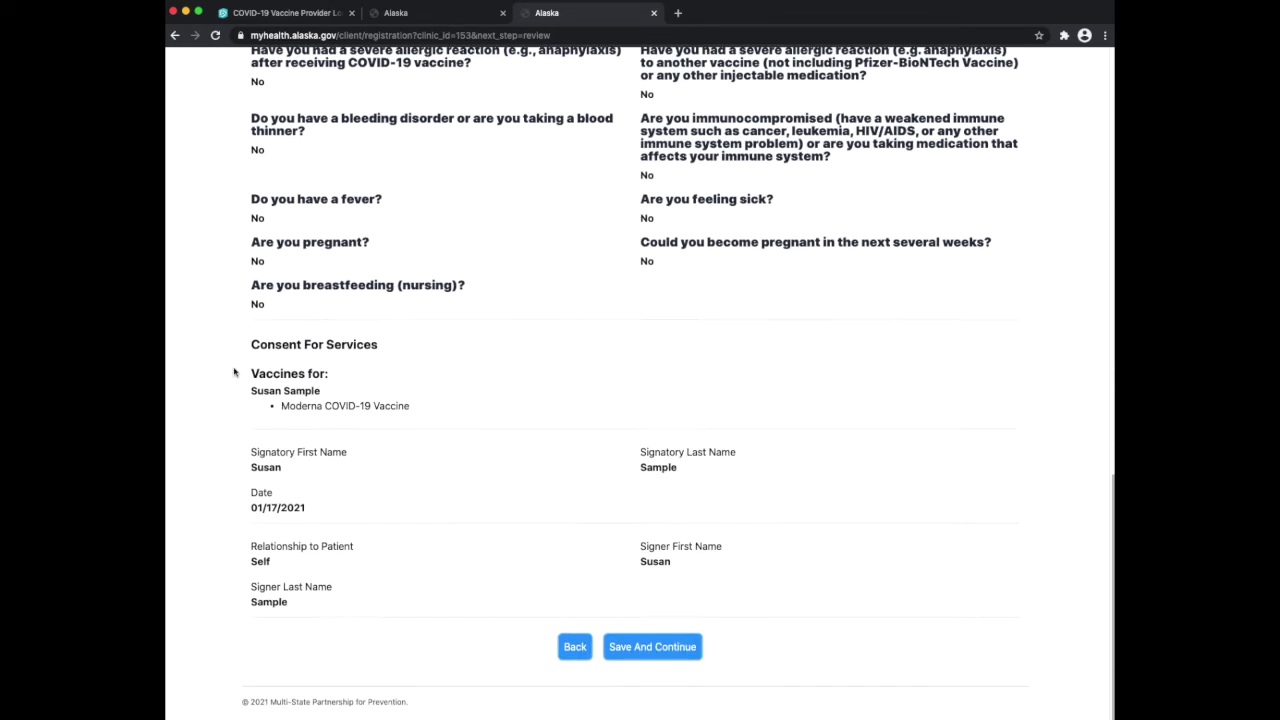
{"action": "left_click", "coordinate": [684, 647]}
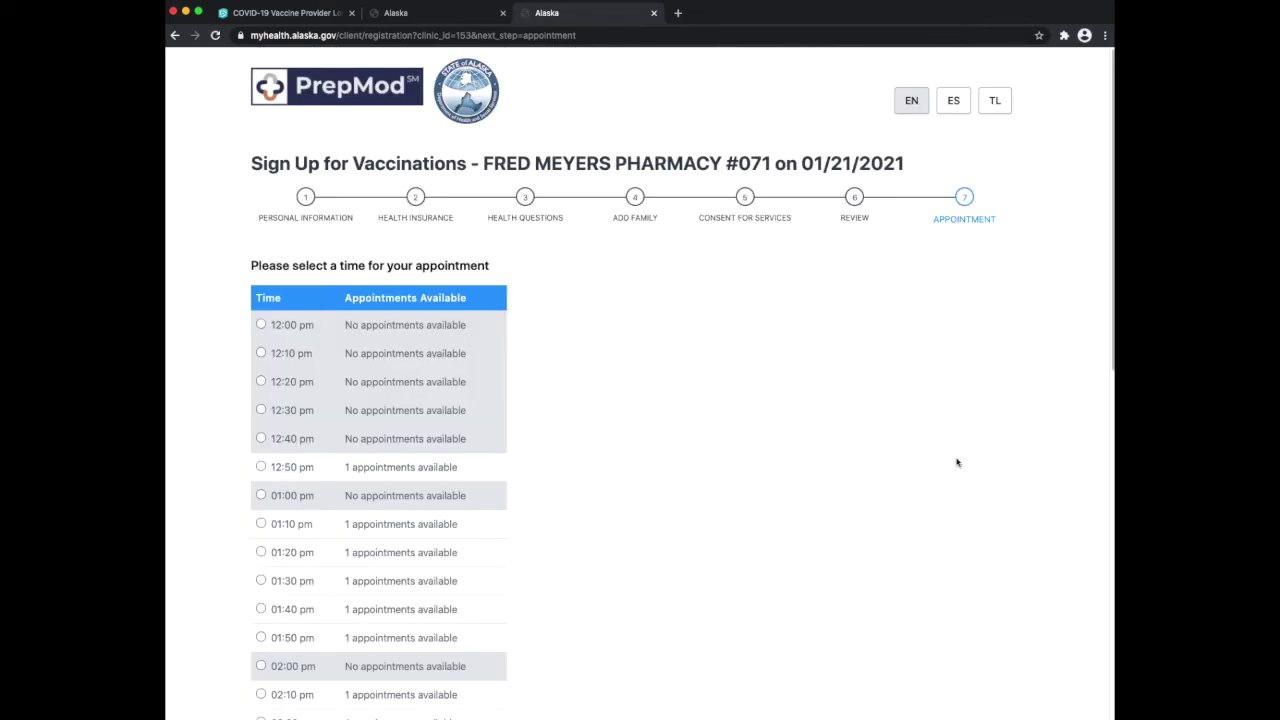
Select the 02:20 pm time slot for 01/21/2021 from the appointment list
{"action": "scroll", "coordinate": [957, 462], "scroll_direction": "down", "scroll_amount": 3}
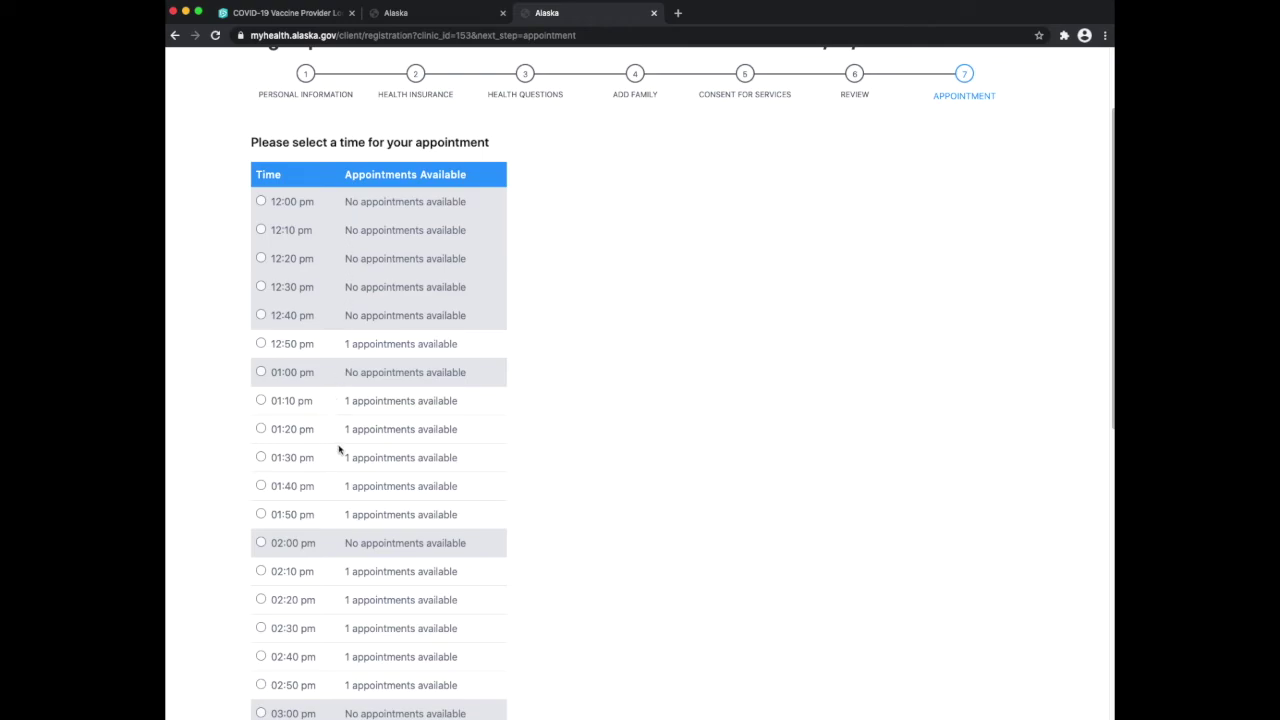
{"action": "scroll", "coordinate": [532, 467], "scroll_direction": "down", "scroll_amount": 3}
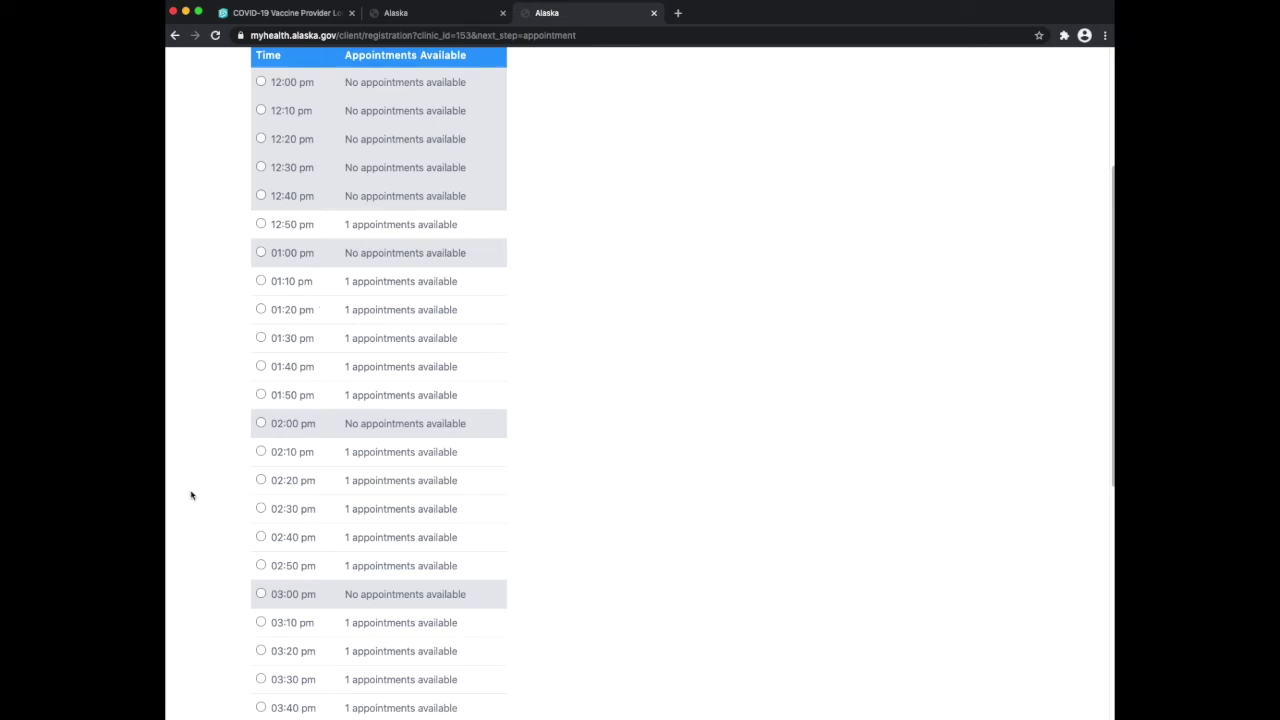
{"action": "scroll", "coordinate": [198, 521], "scroll_direction": "down", "scroll_amount": 2}
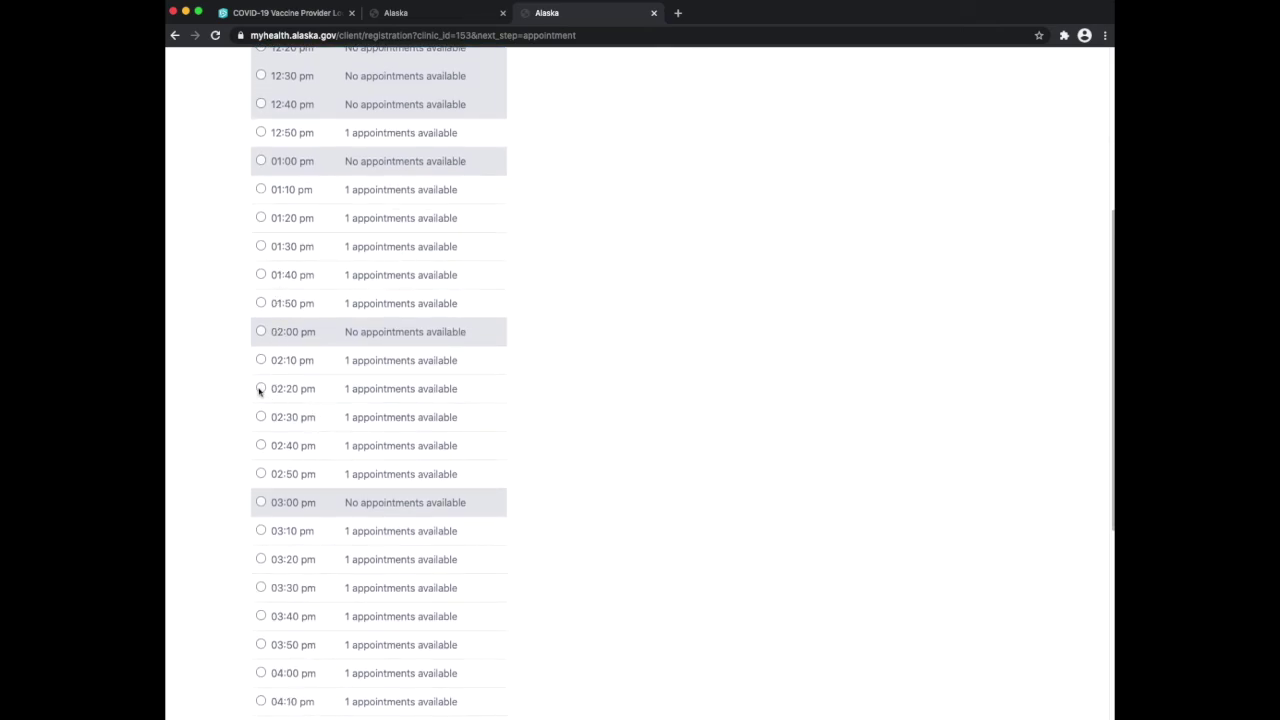
{"action": "left_click", "coordinate": [260, 388]}
{"action": "scroll", "coordinate": [187, 472], "scroll_direction": "down", "scroll_amount": 8}
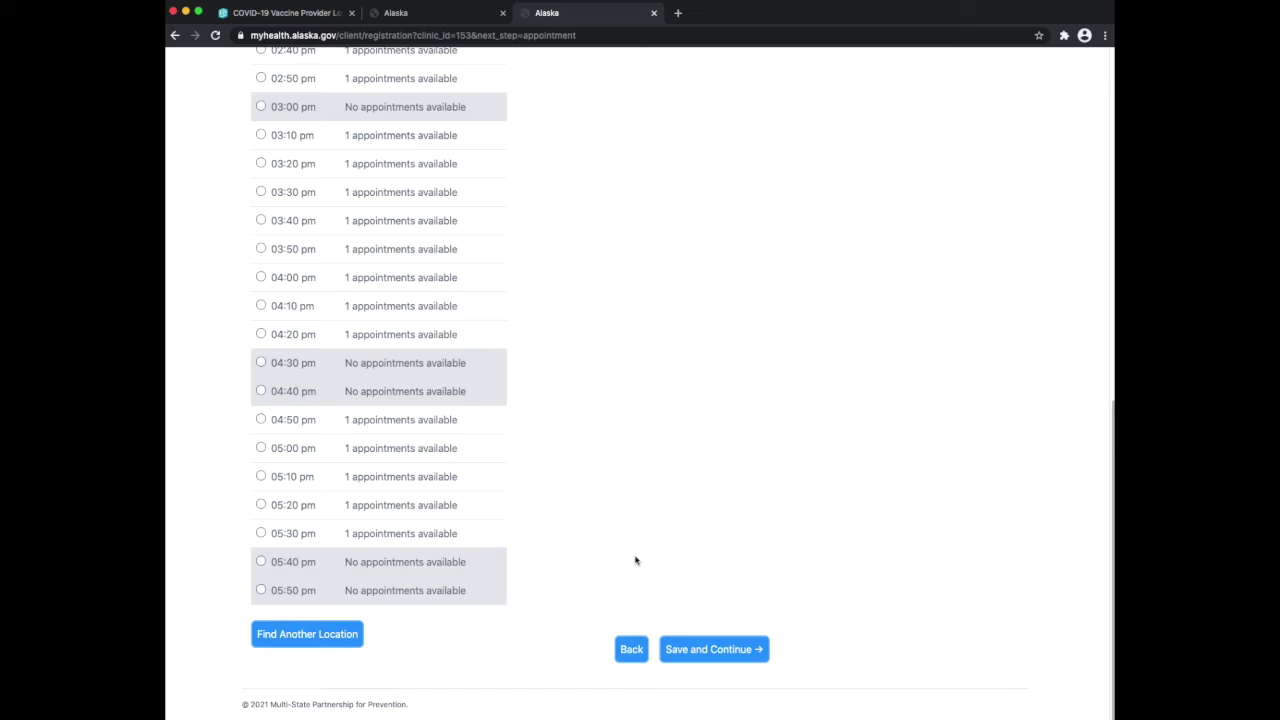
{"action": "scroll", "coordinate": [635, 560], "scroll_direction": "up", "scroll_amount": 1}
{"action": "scroll", "coordinate": [635, 560], "scroll_direction": "up", "scroll_amount": 5}
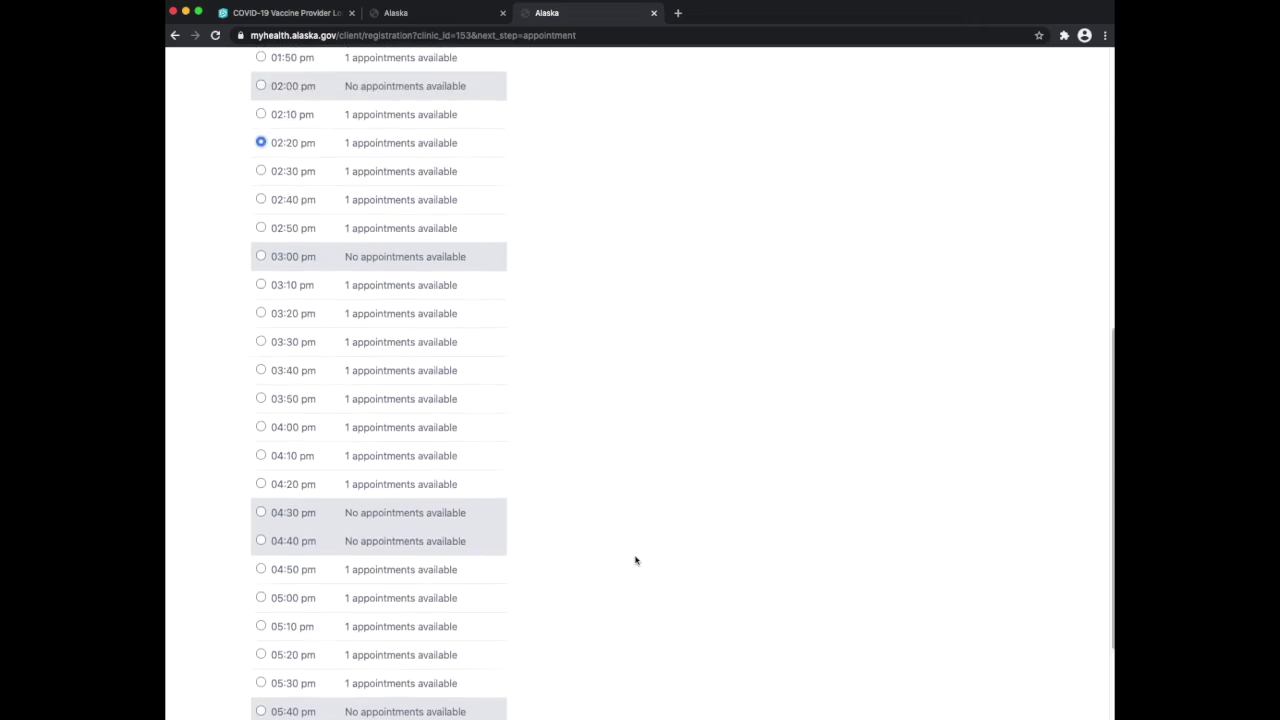
{"action": "scroll", "coordinate": [635, 560], "scroll_direction": "up", "scroll_amount": 5}
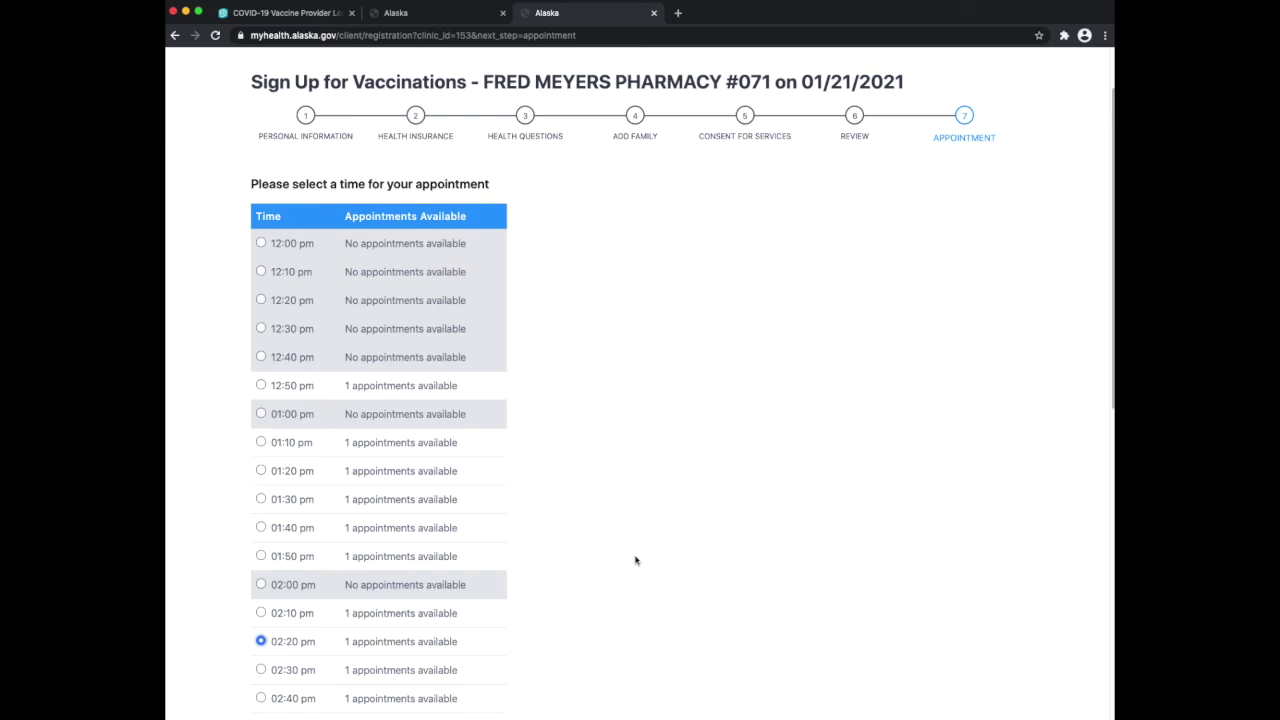
{"action": "scroll", "coordinate": [635, 560], "scroll_direction": "down", "scroll_amount": 5}
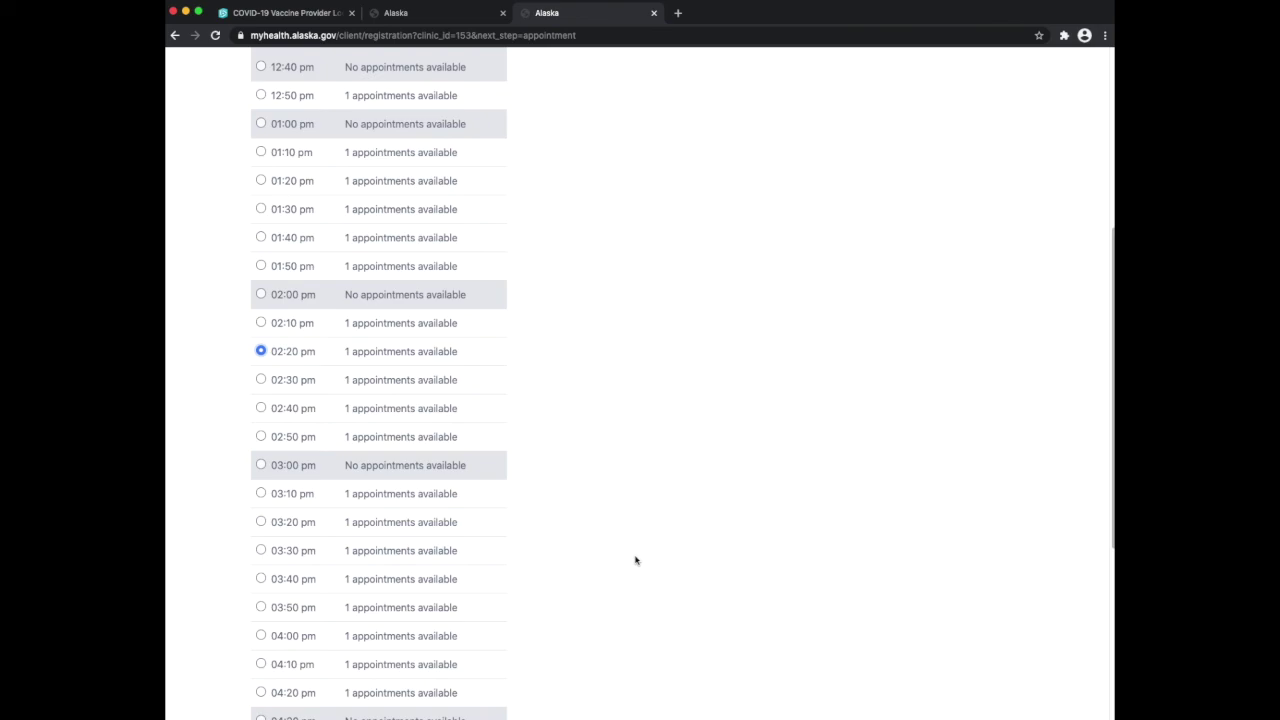
{"action": "scroll", "coordinate": [635, 560], "scroll_direction": "down", "scroll_amount": 5}
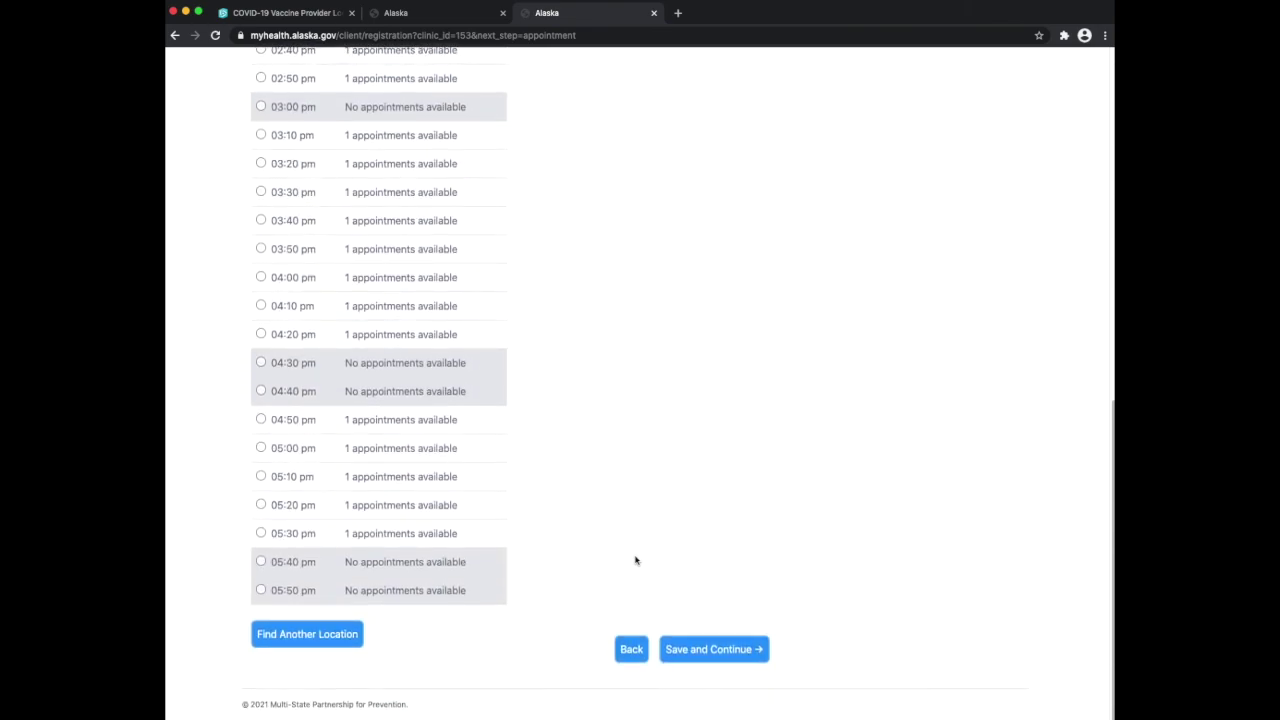